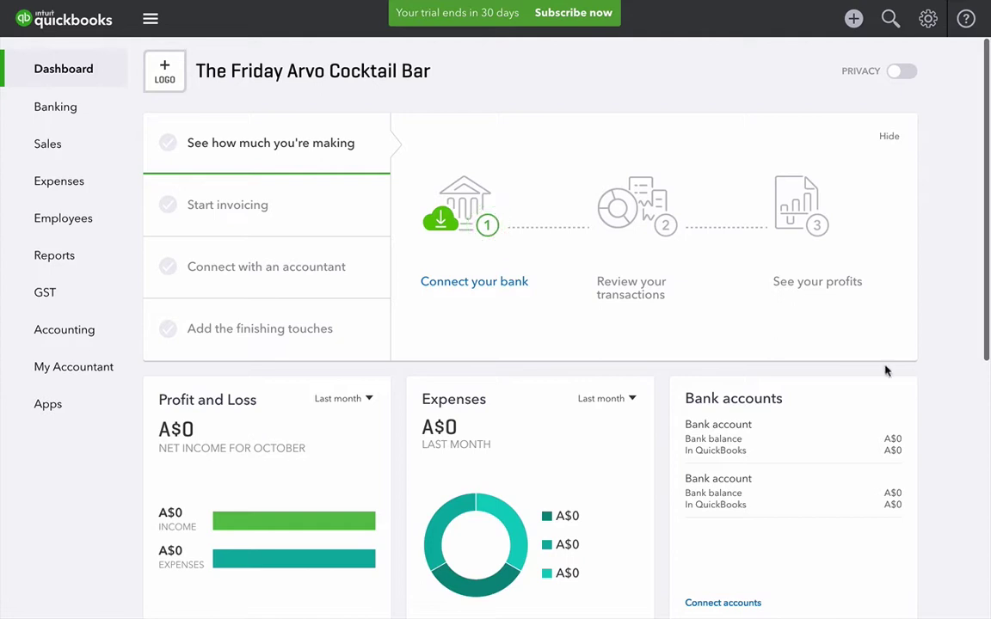
- Sign the business up for KeyPay payroll with its ABN and street address
left_click(63, 220)
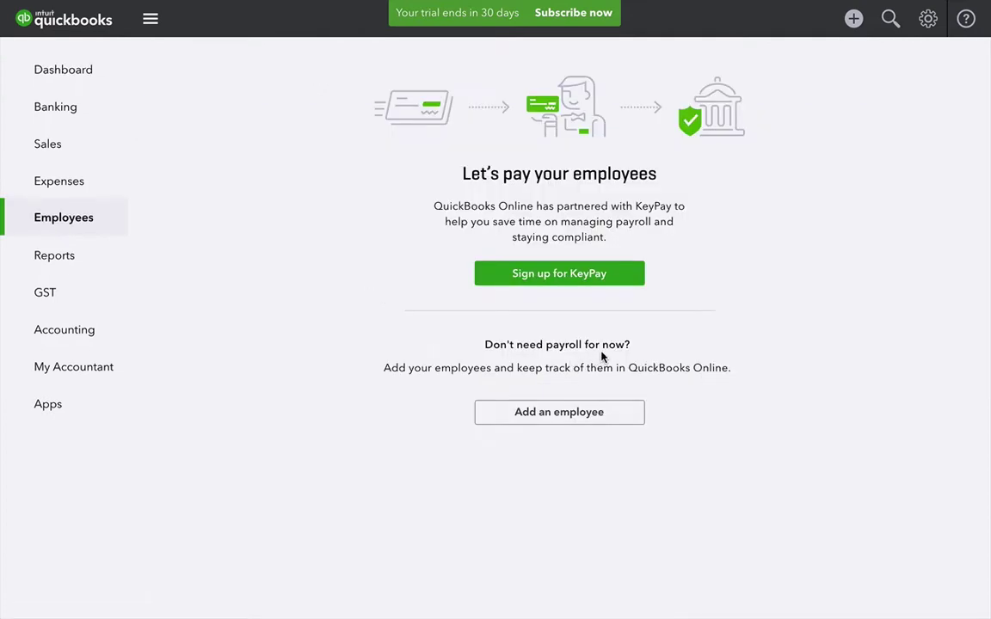
left_click(570, 276)
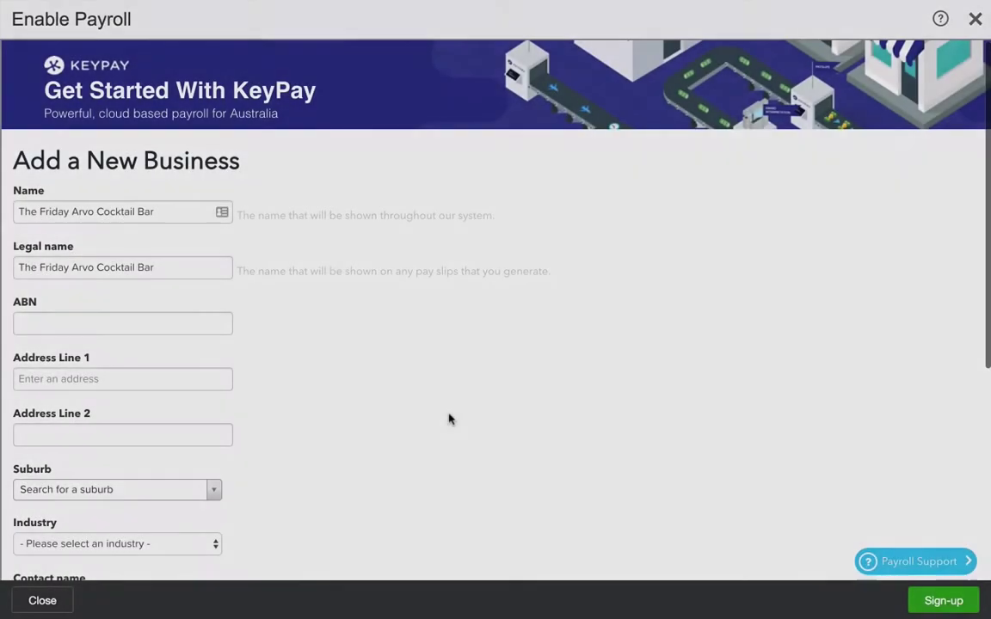
scroll(422, 478, "down", 1)
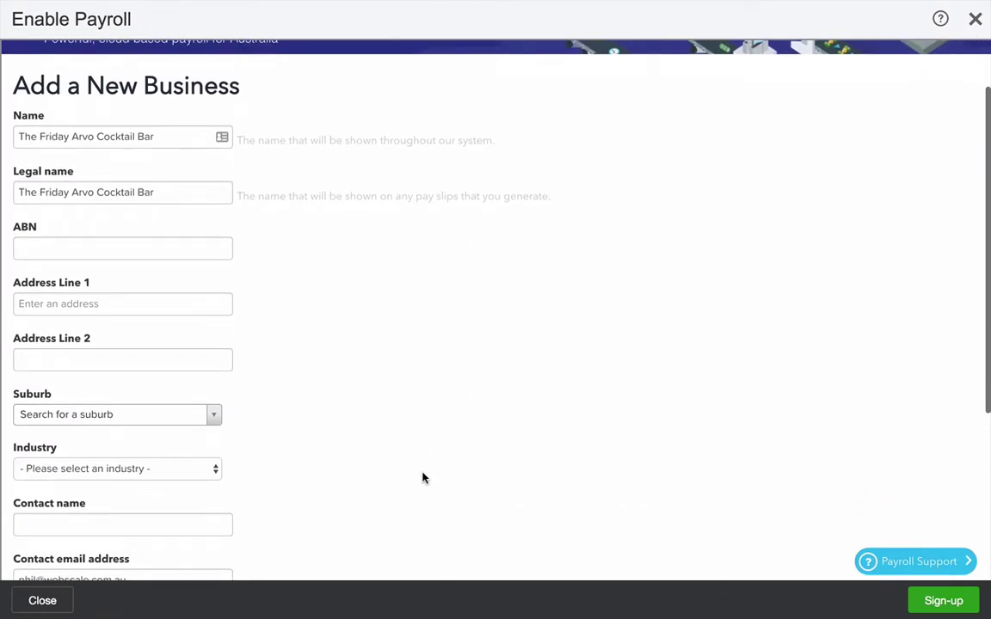
left_click(171, 248)
type("11111")
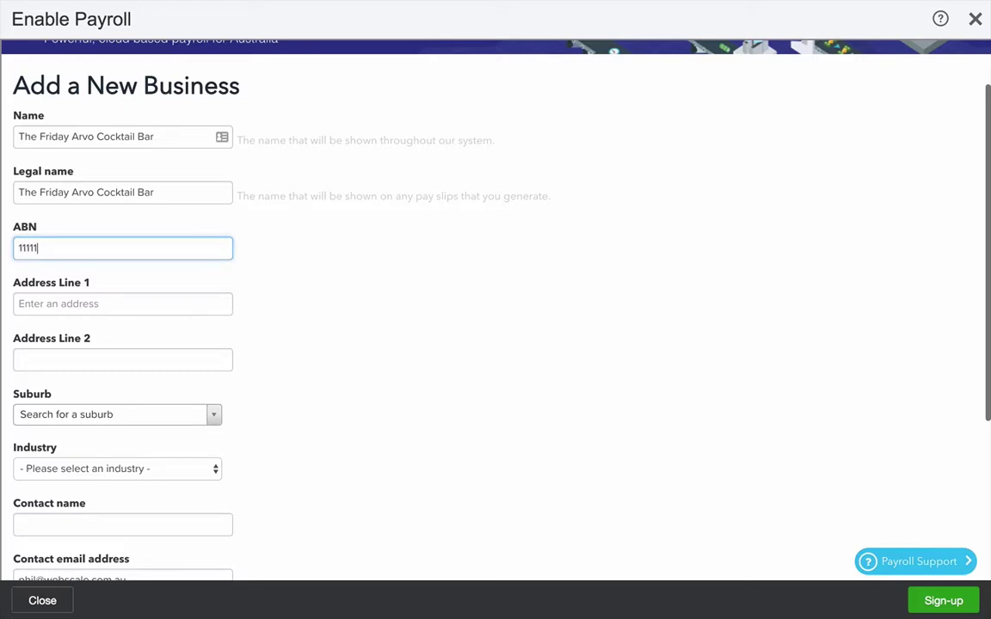
type("111111")
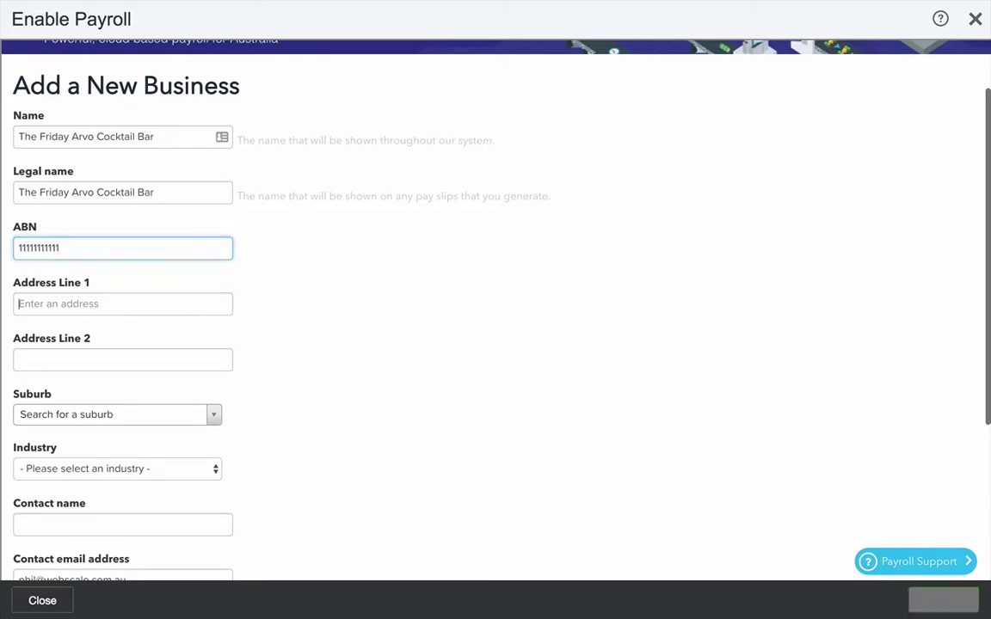
key("Tab")
type("71-73")
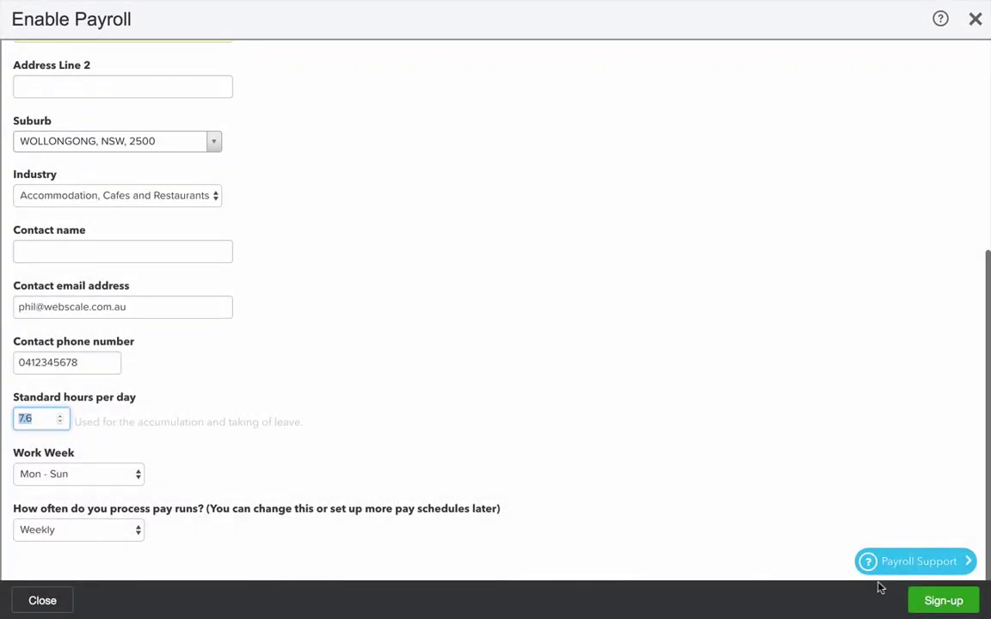
left_click(937, 602)
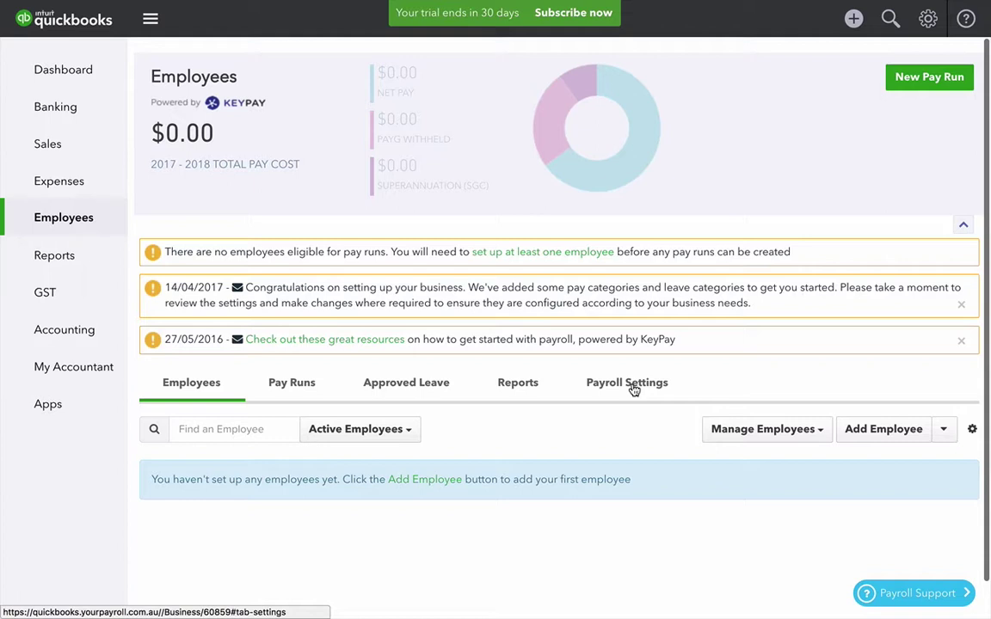
- In the payroll business details, keep the work week set to Mon - Sun
left_click(632, 384)
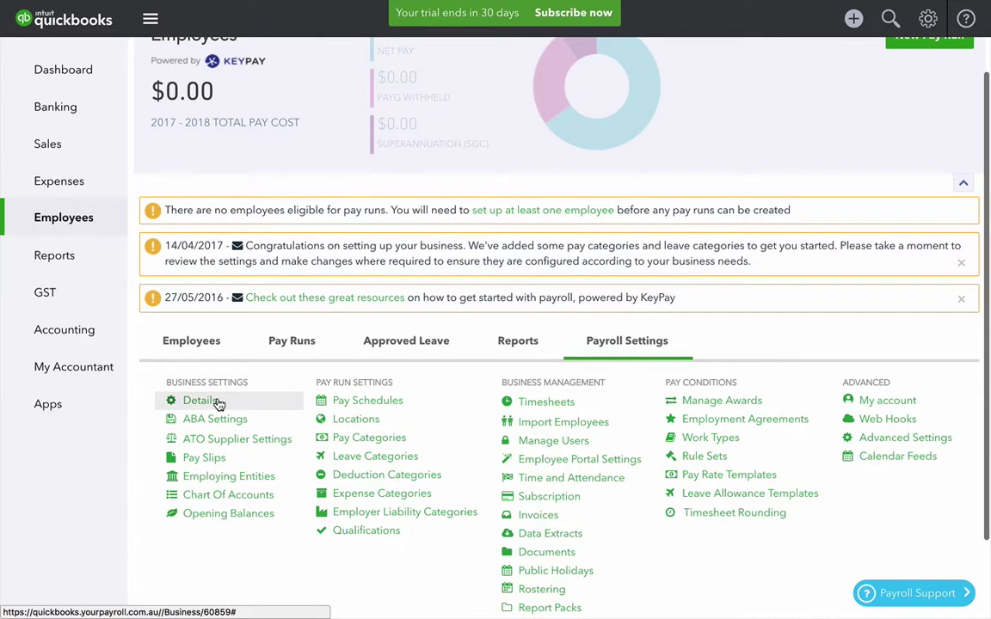
left_click(218, 404)
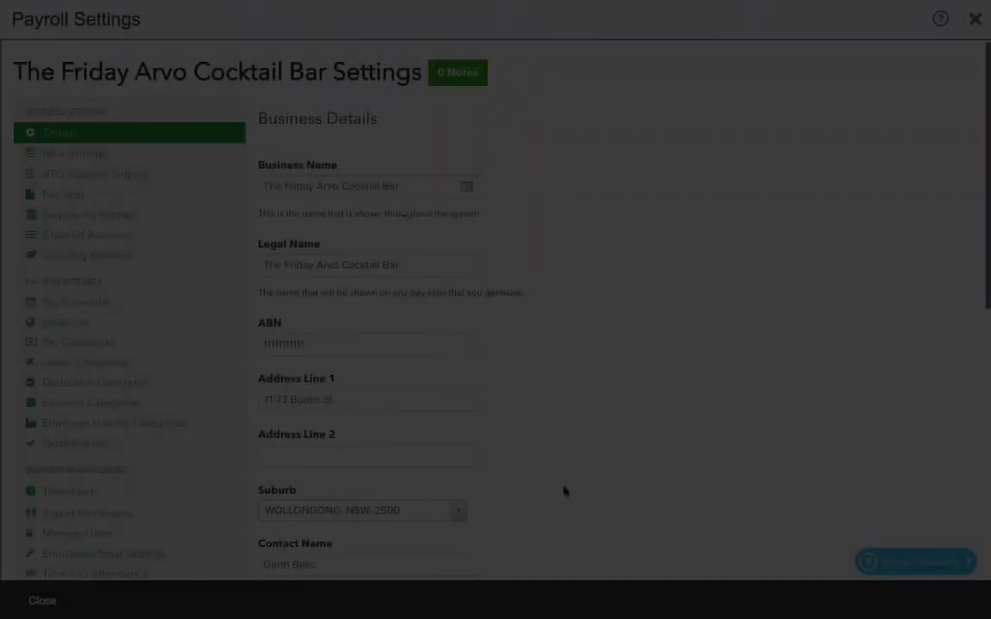
scroll(561, 500, "down", 5)
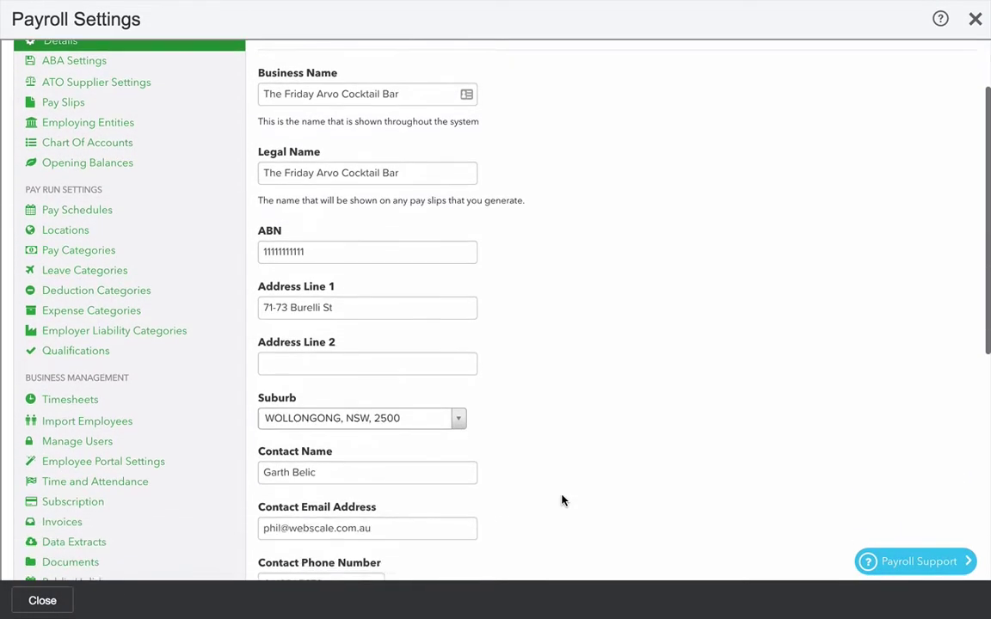
scroll(562, 499, "down", 2)
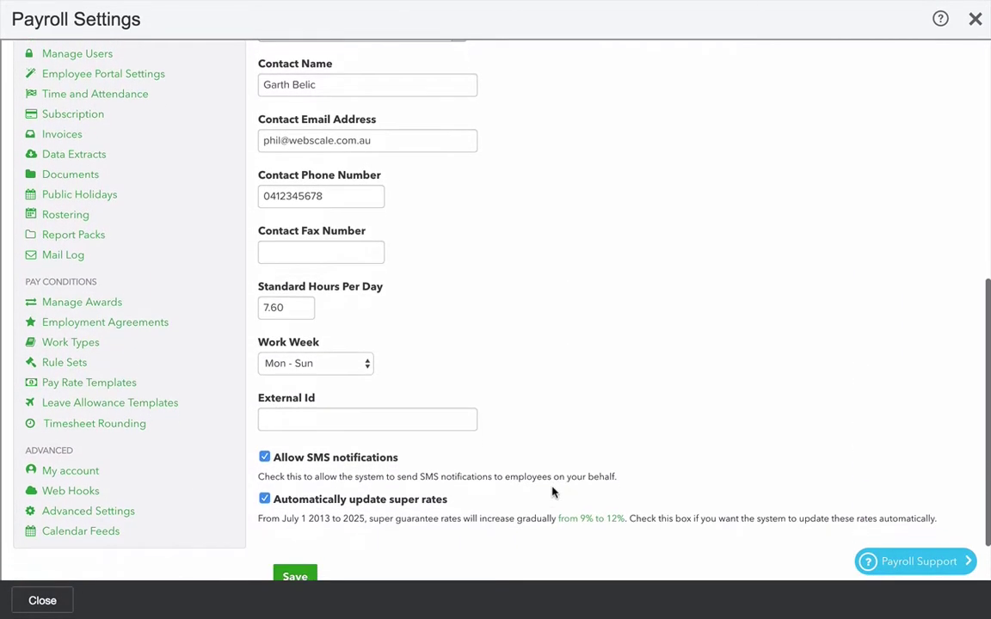
left_click(335, 368)
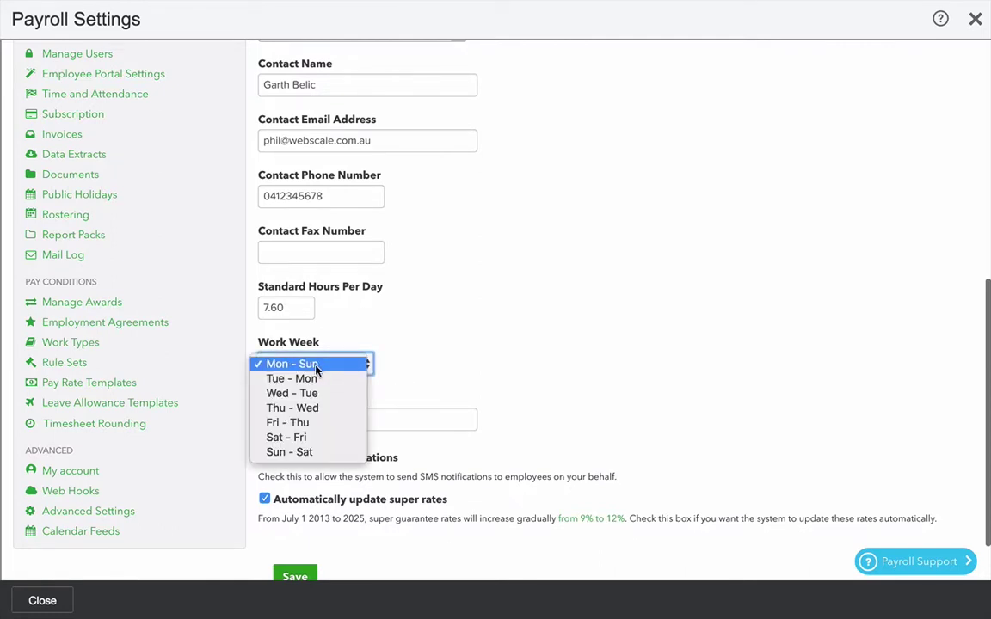
left_click(284, 363)
- Save the business details and go to the ABA settings page
scroll(512, 422, "down", 1)
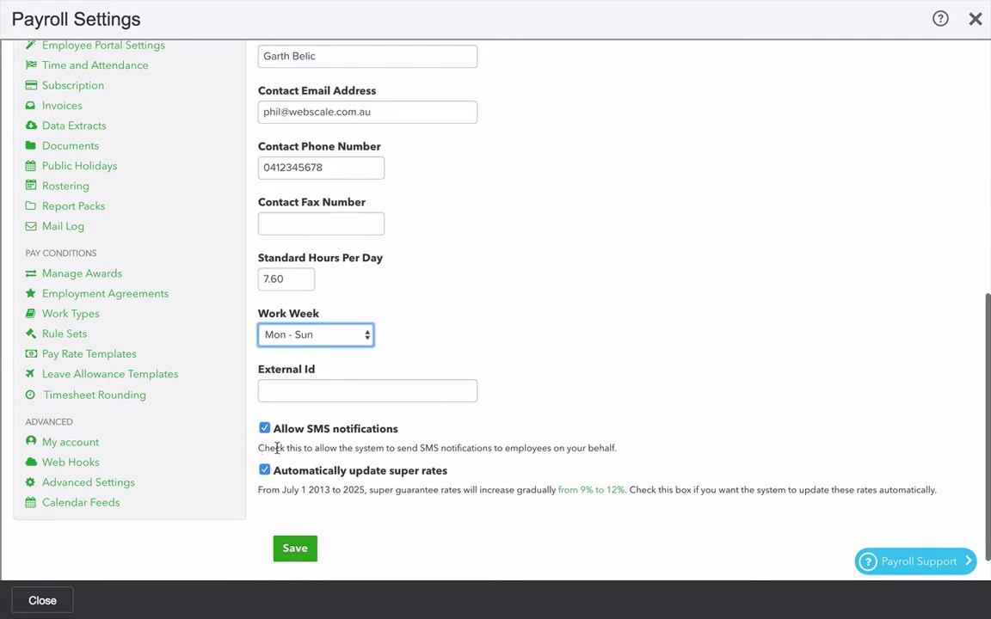
scroll(676, 466, "down", 1)
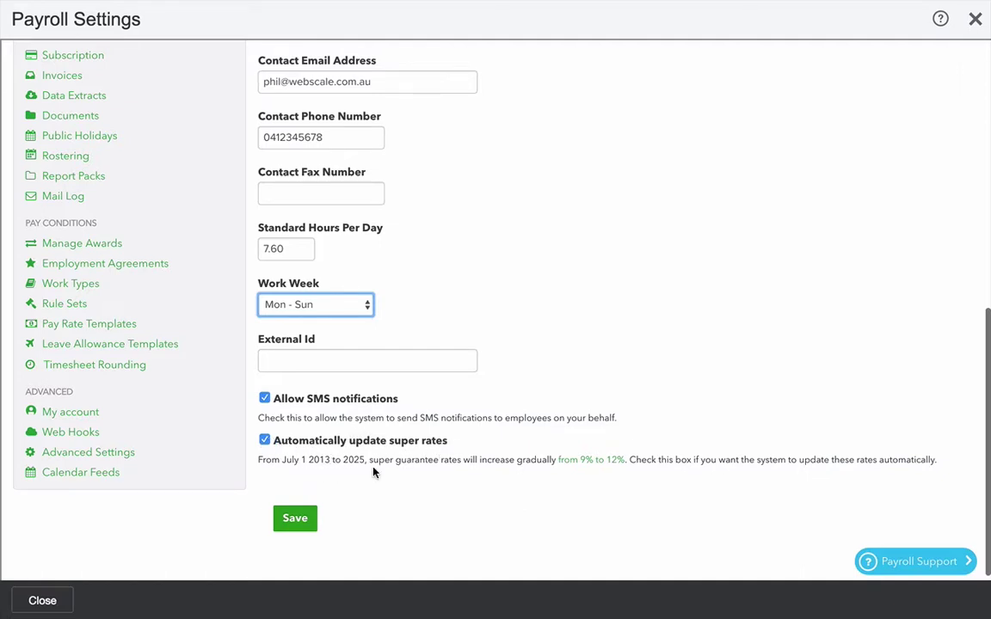
scroll(544, 373, "up", 5)
scroll(544, 372, "down", 5)
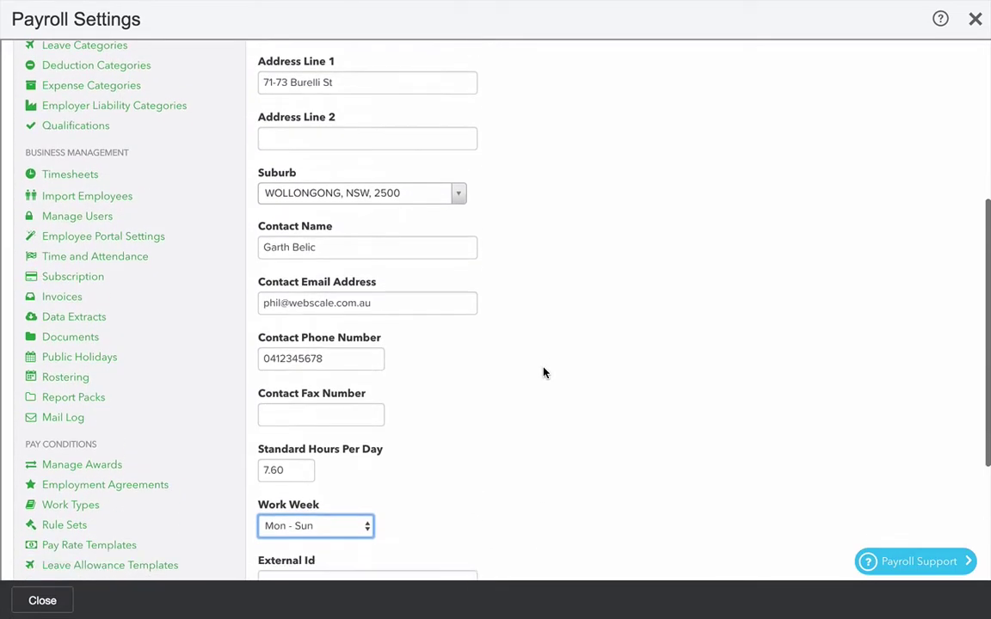
left_click(295, 500)
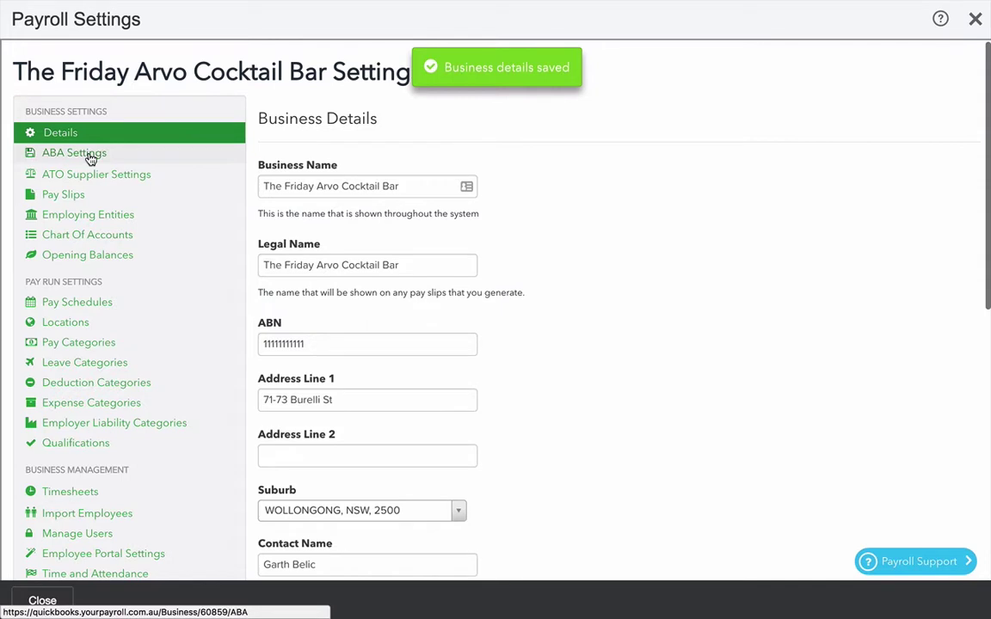
left_click(86, 154)
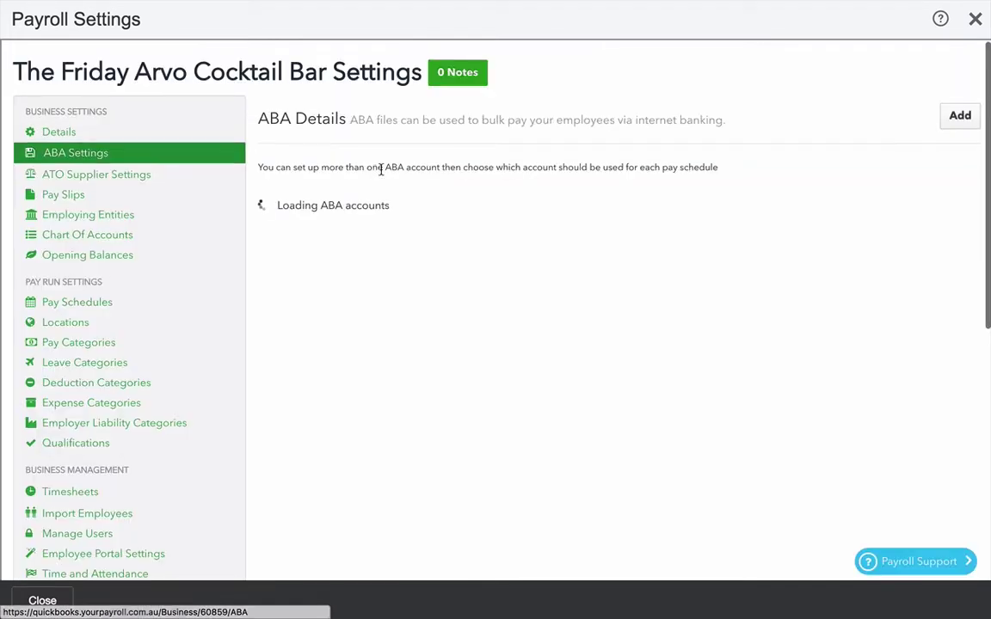
- Add a new ABA bank account and enter its BSB and account number
left_click(961, 119)
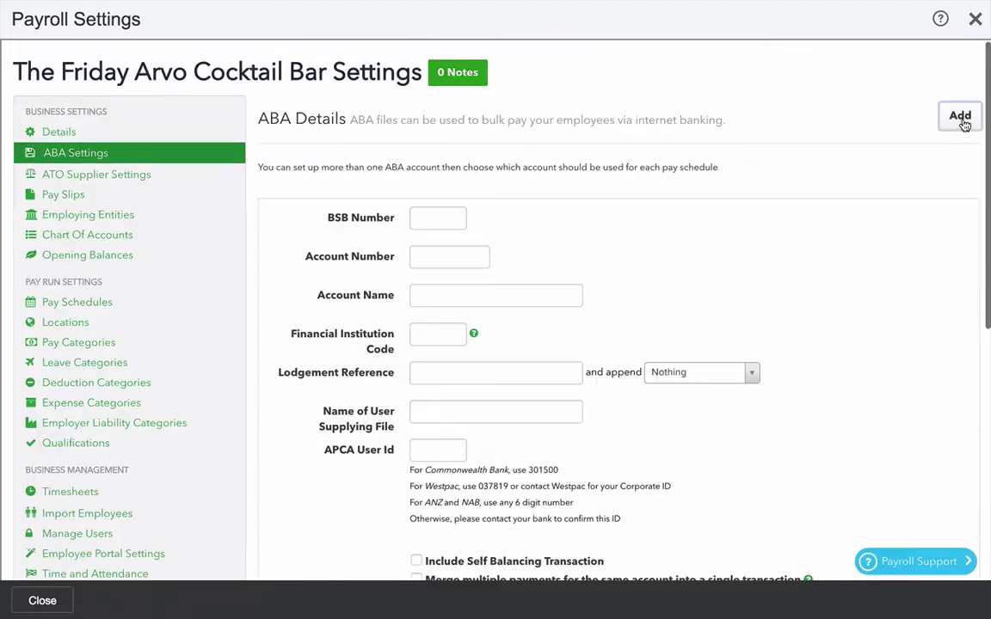
left_click(423, 218)
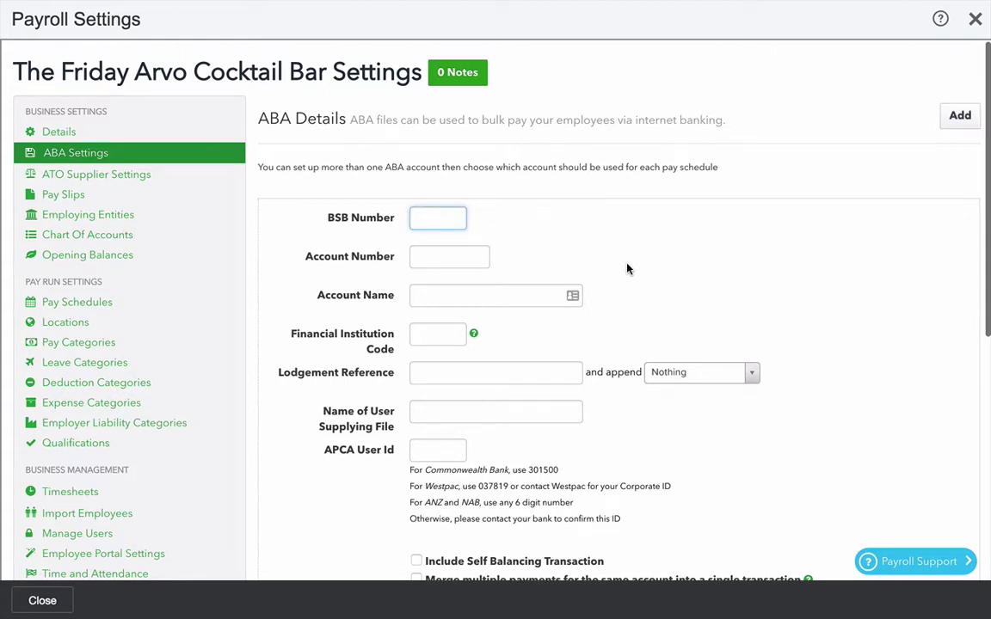
scroll(629, 270, "down", 1)
type("65000")
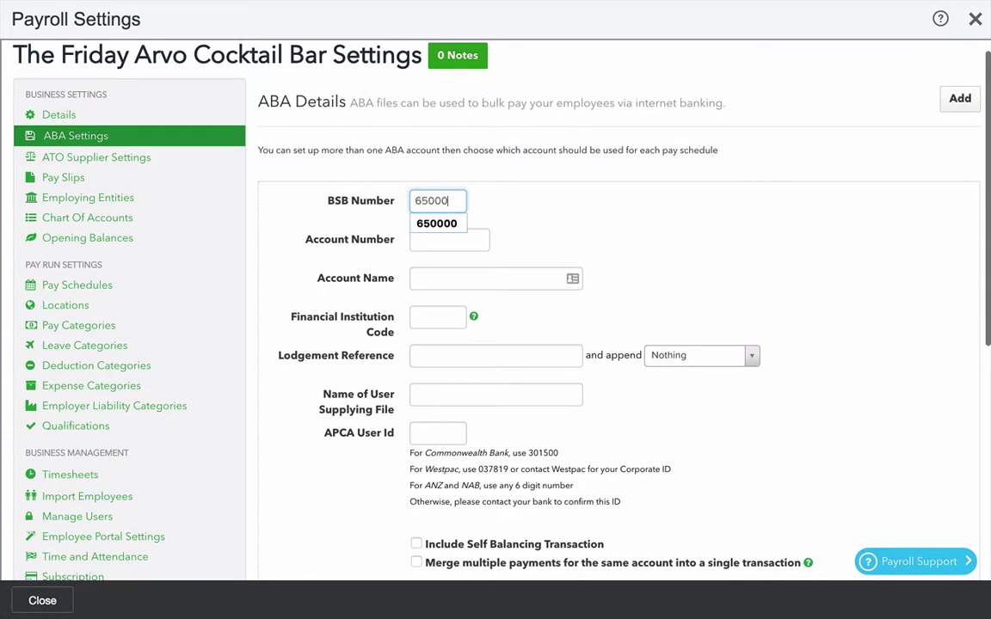
key("Tab")
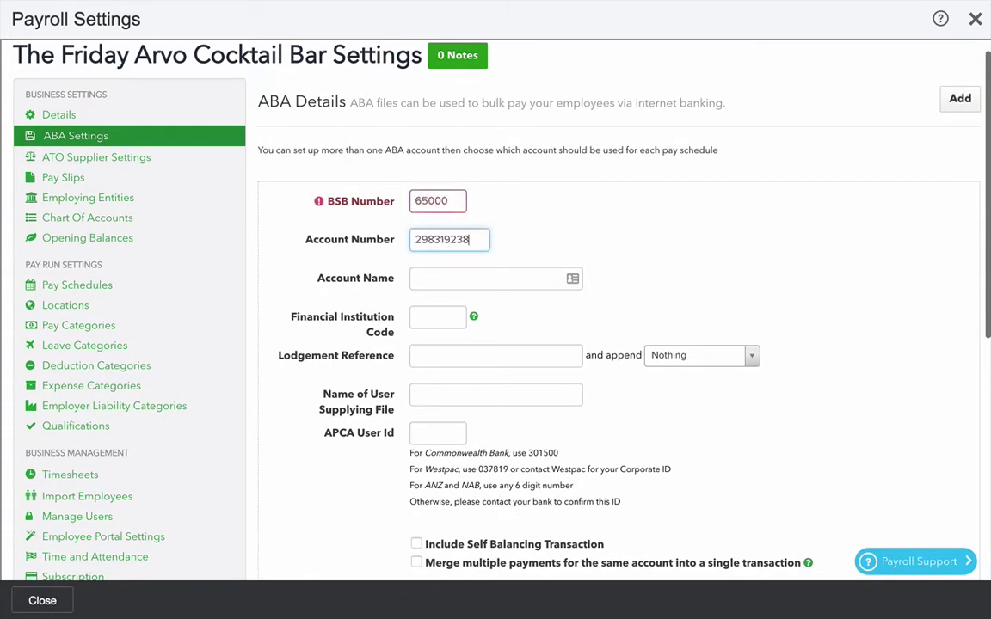
key("shift+Tab")
key("Right")
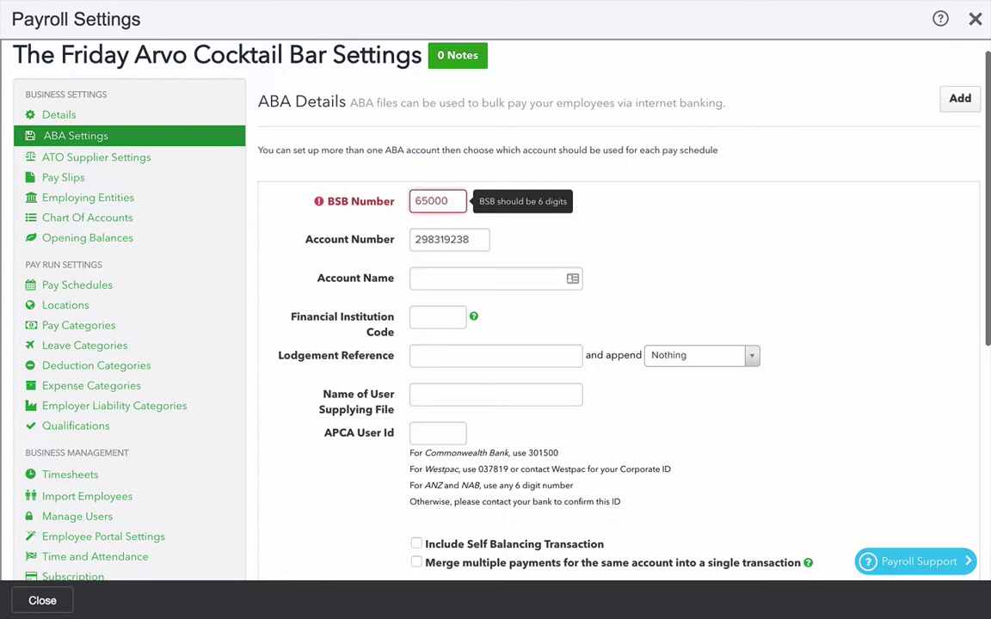
type("0")
key("Tab")
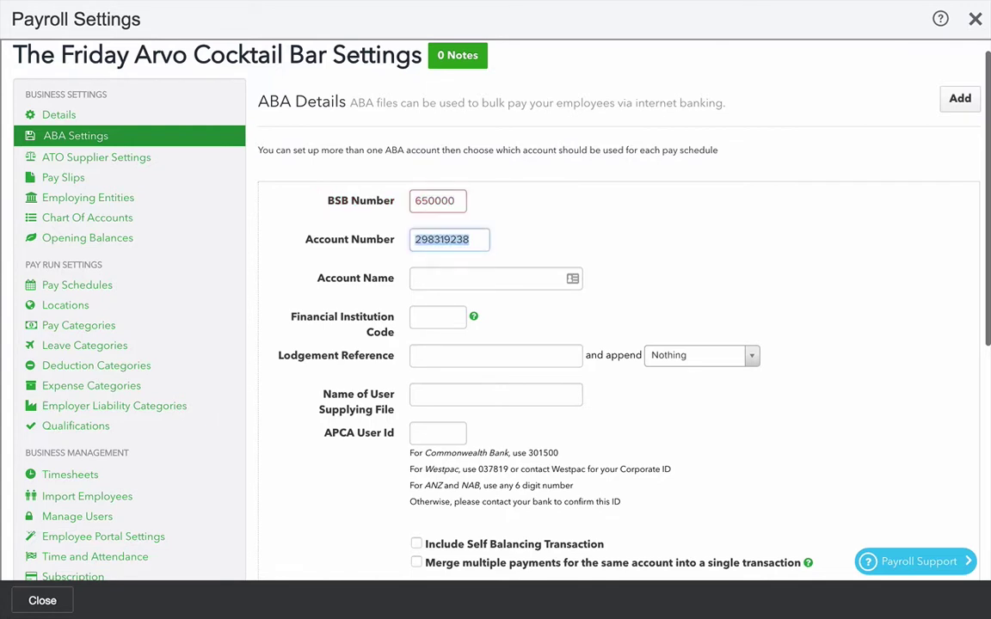
- Set the account name to 'The Friday Arvo' and the institution code to NEW
left_click(440, 273)
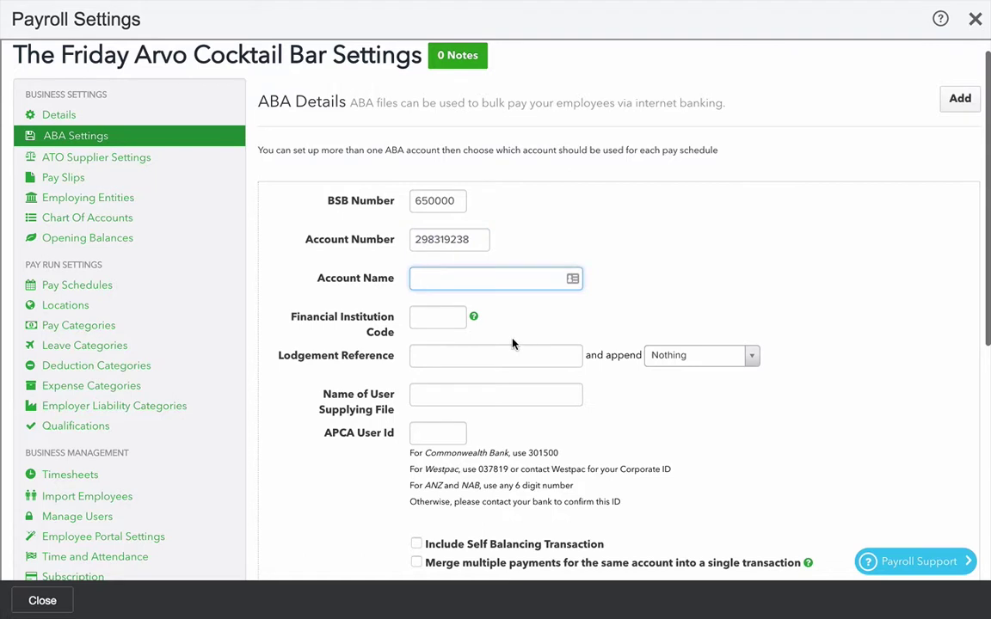
type("The Friday Arvo")
left_click(438, 317)
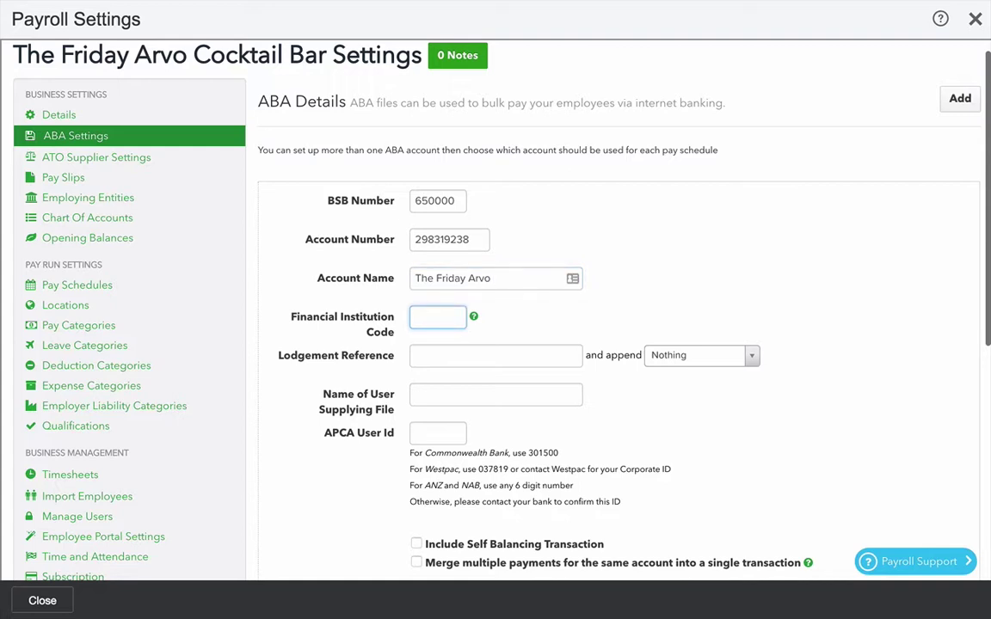
type("NEW")
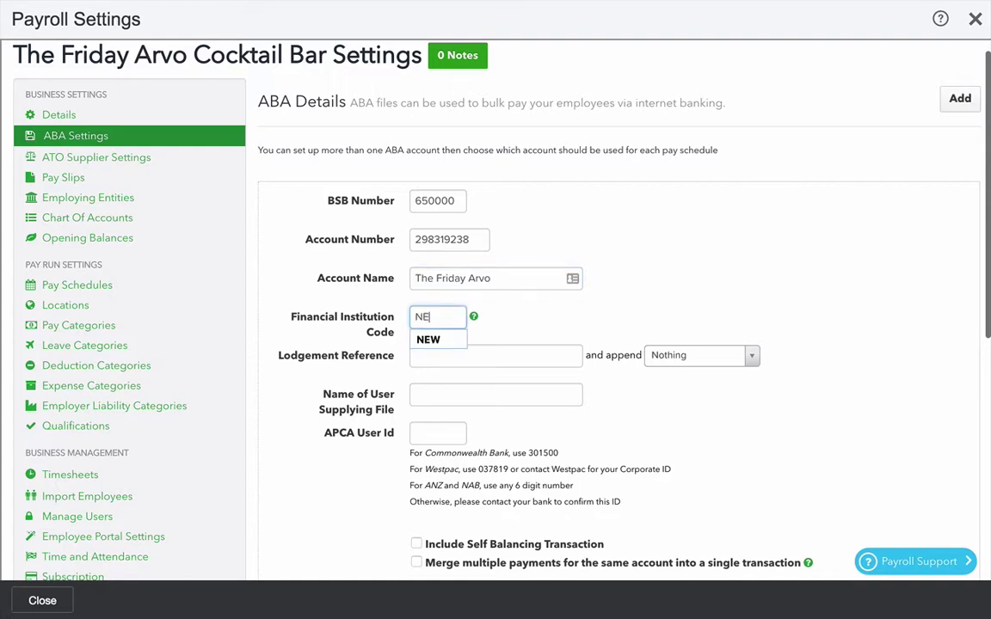
key("Tab")
- Set the lodgement reference to 'wages' with the pay period ending appended
scroll(516, 279, "down", 1)
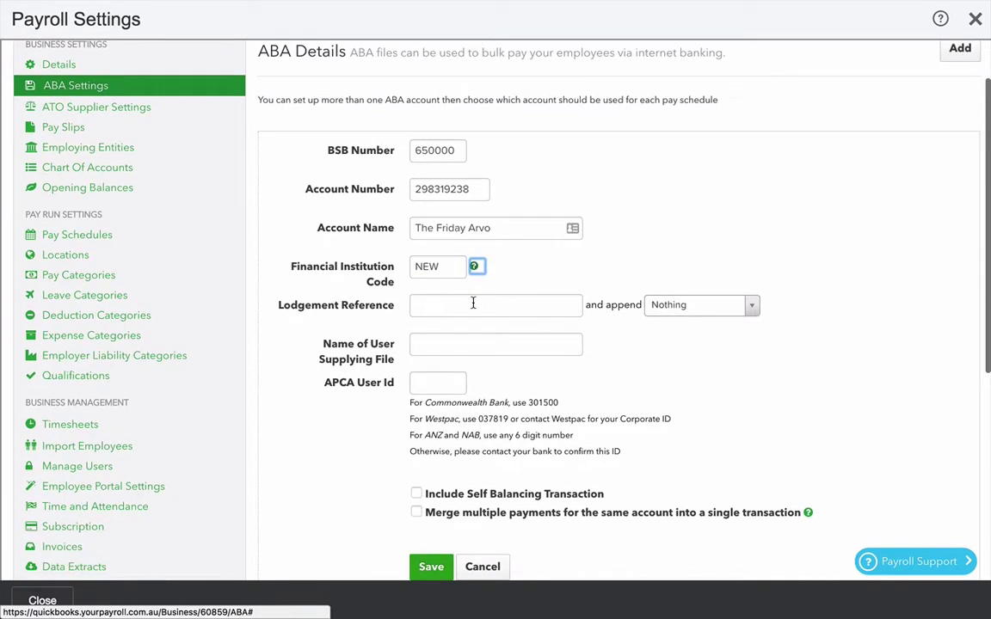
key("Tab")
scroll(703, 430, "down", 1)
scroll(685, 527, "down", 1)
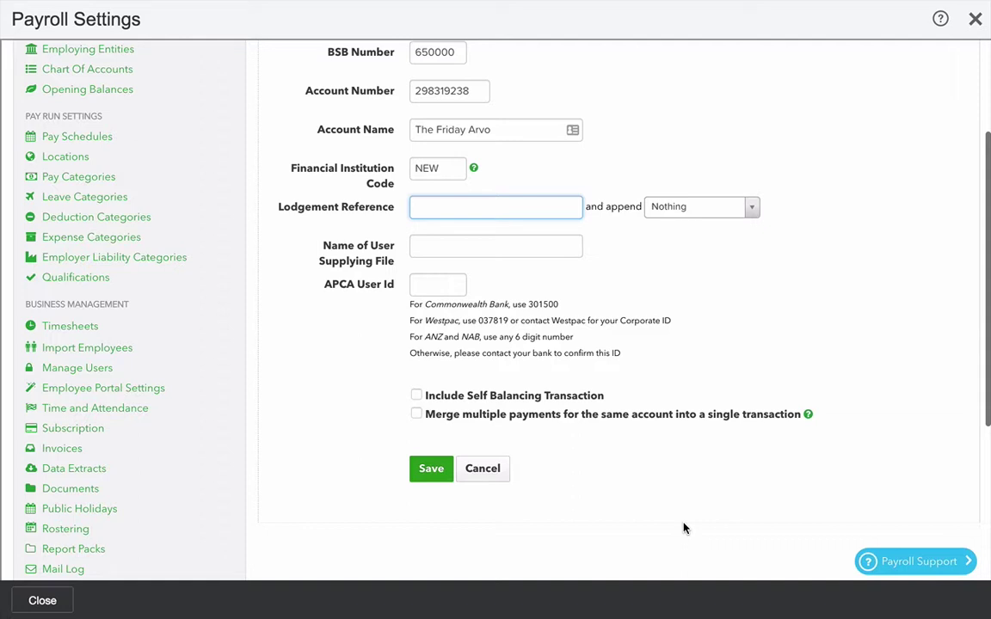
type("wages")
key("Tab")
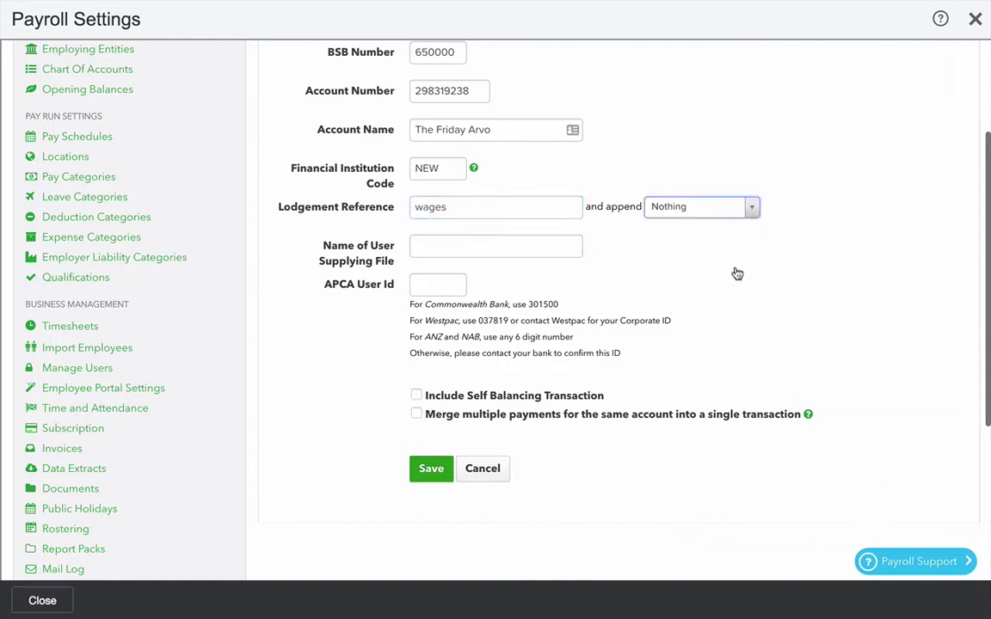
left_click(698, 206)
left_click(694, 250)
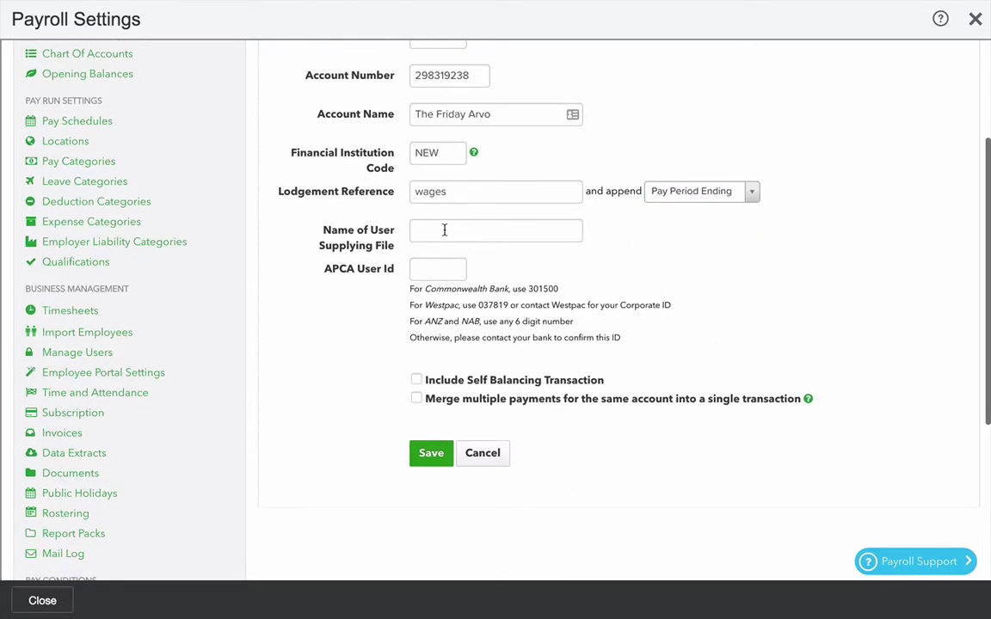
- Reuse the account name as the supplying user's name and enter the APCA user ID
left_click(445, 229)
left_click_drag(495, 114, 359, 103)
key("ctrl+c")
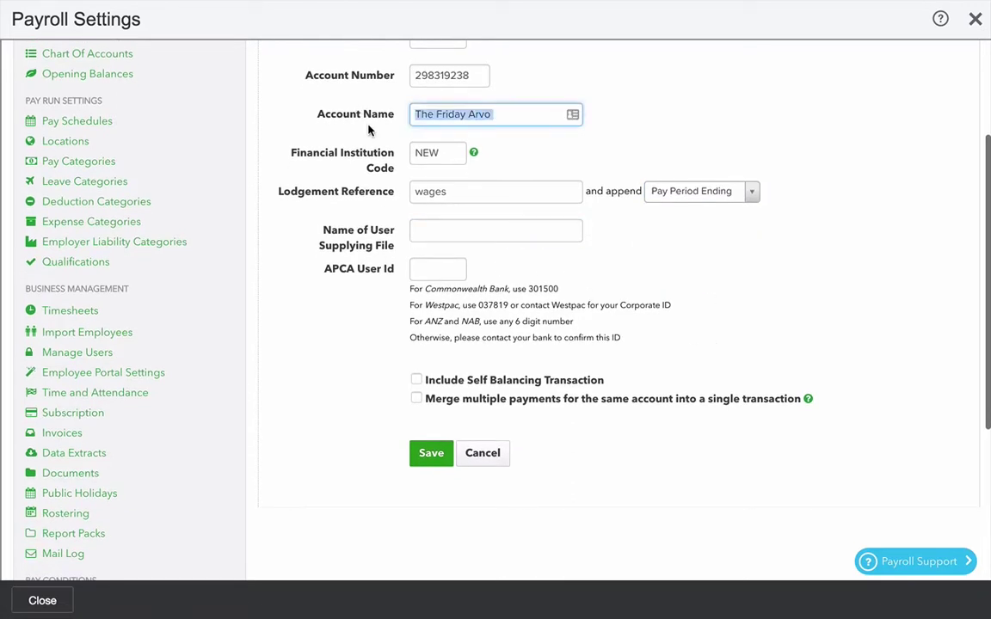
left_click(434, 226)
key("ctrl+v")
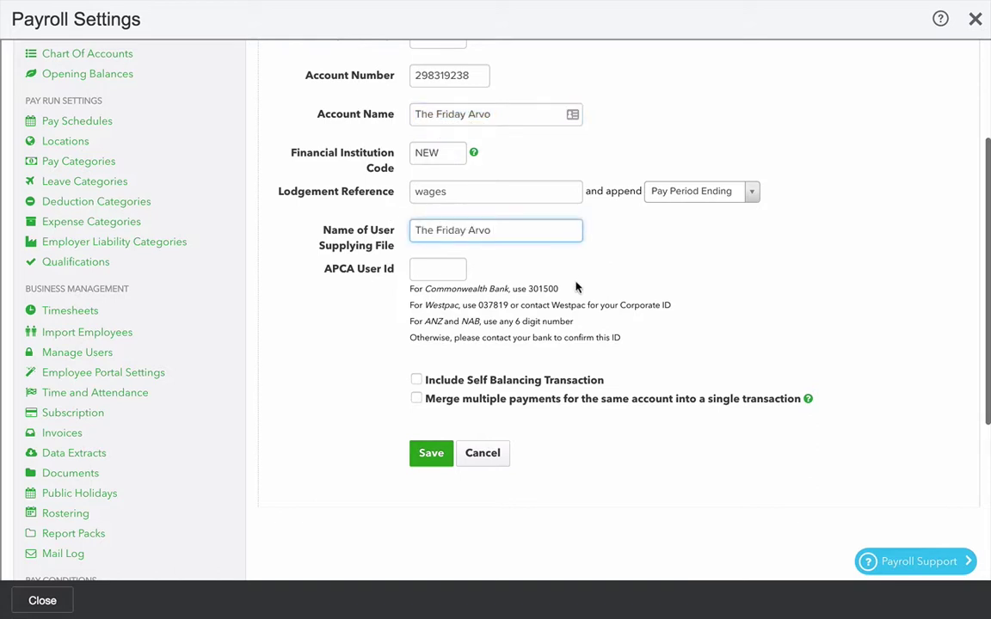
key("Tab")
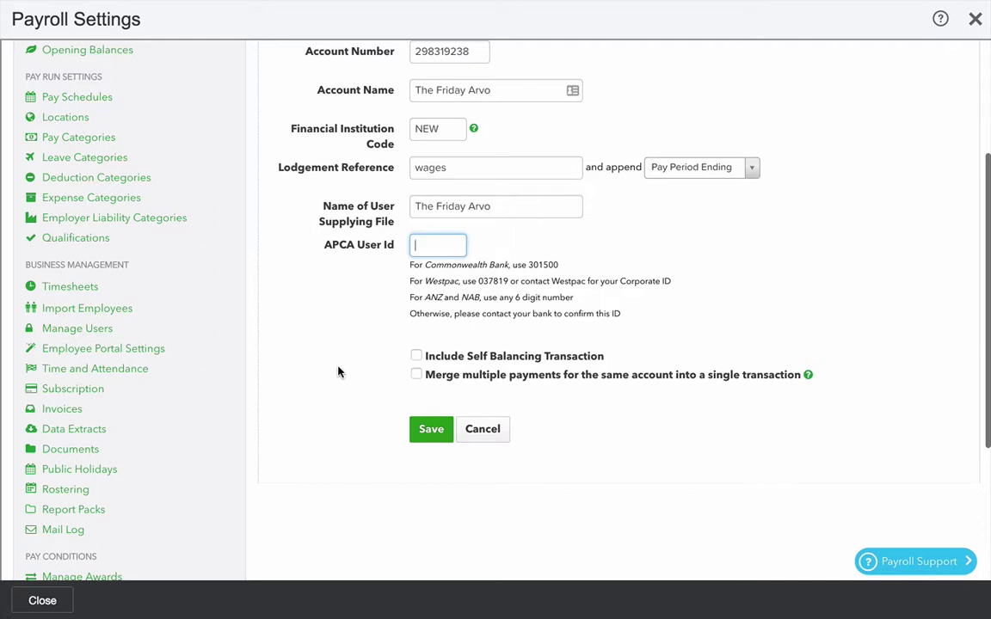
type("11111")
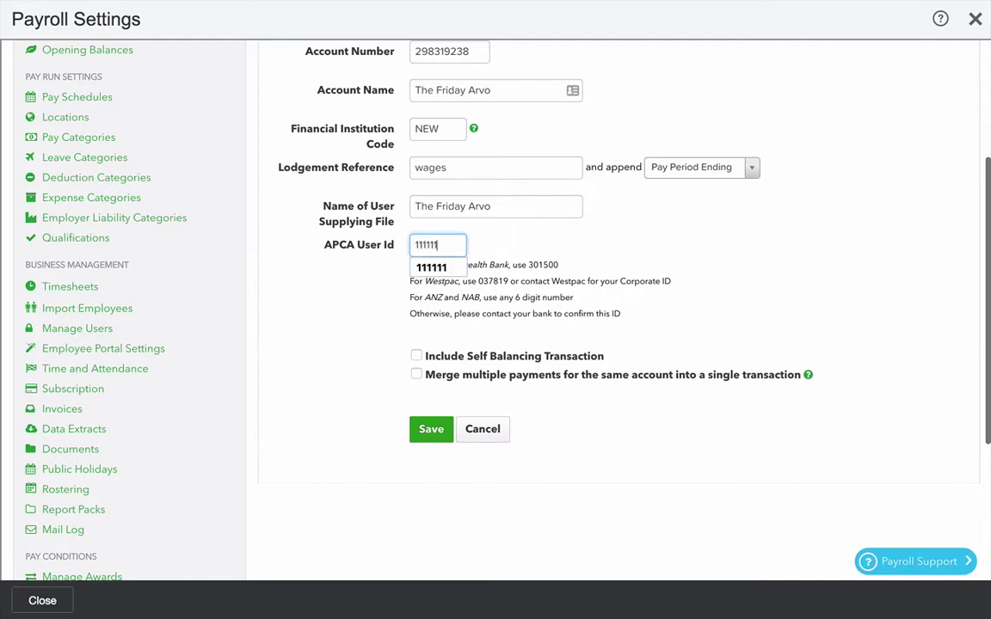
type("1")
left_click(375, 319)
- Include a self-balancing transaction referenced 'wages' with Pay Period Ending appended
scroll(559, 387, "down", 1)
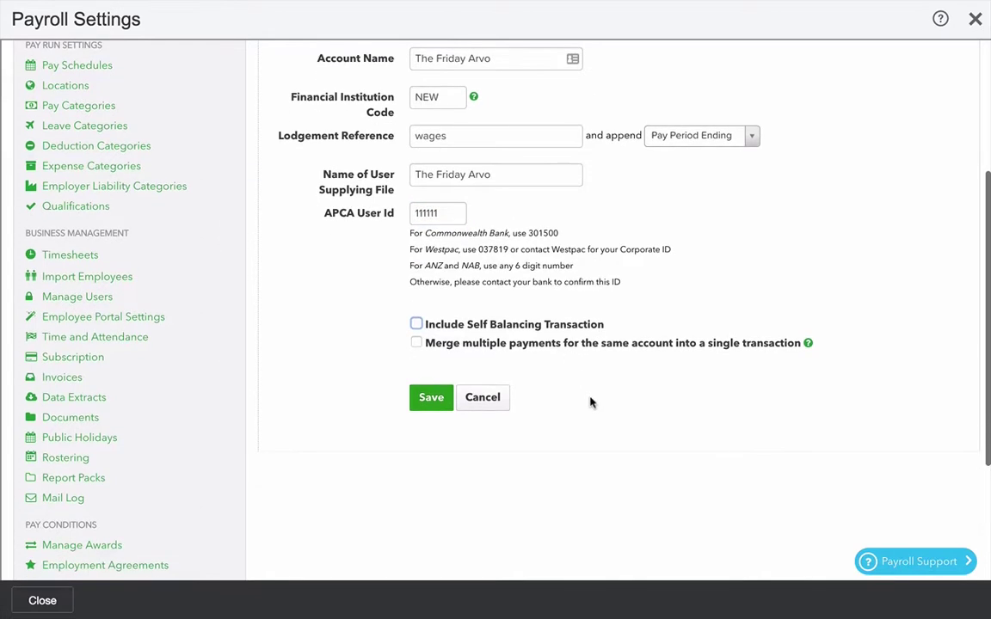
left_click(416, 327)
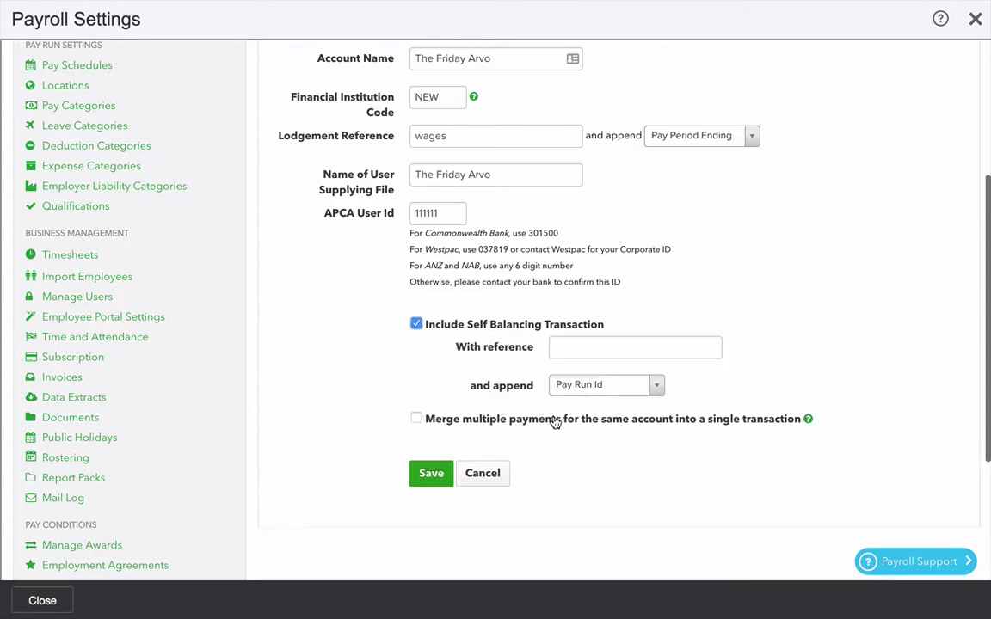
scroll(602, 395, "down", 1)
left_click(582, 302)
type("wages")
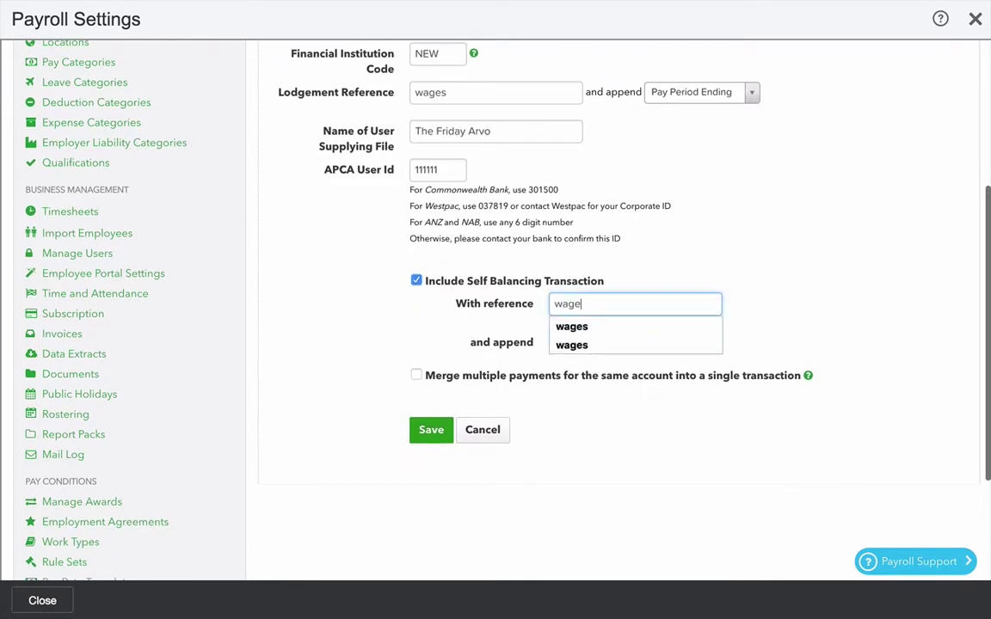
key("Tab")
left_click(597, 351)
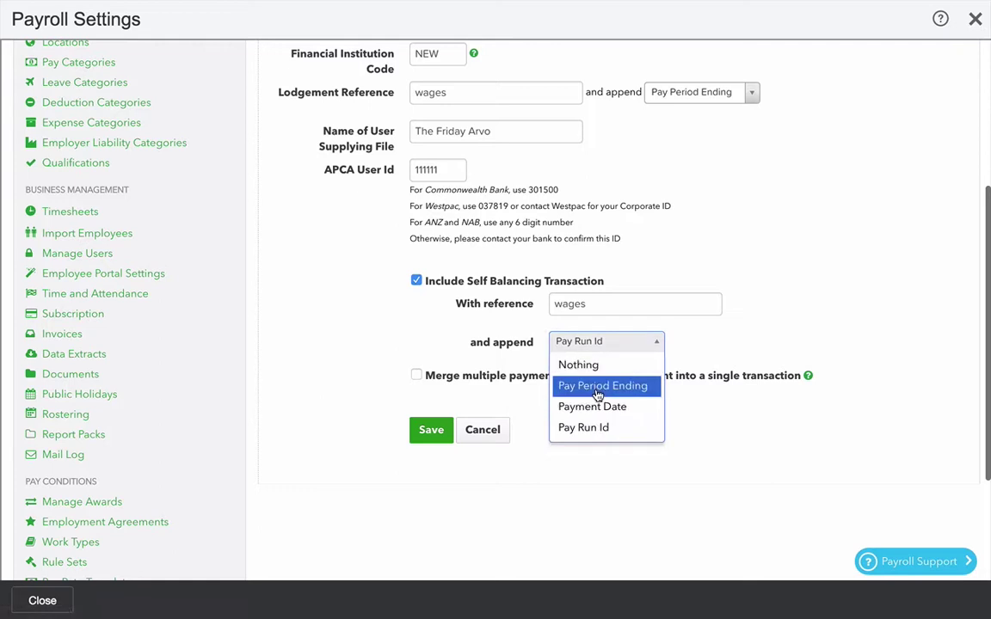
left_click(596, 388)
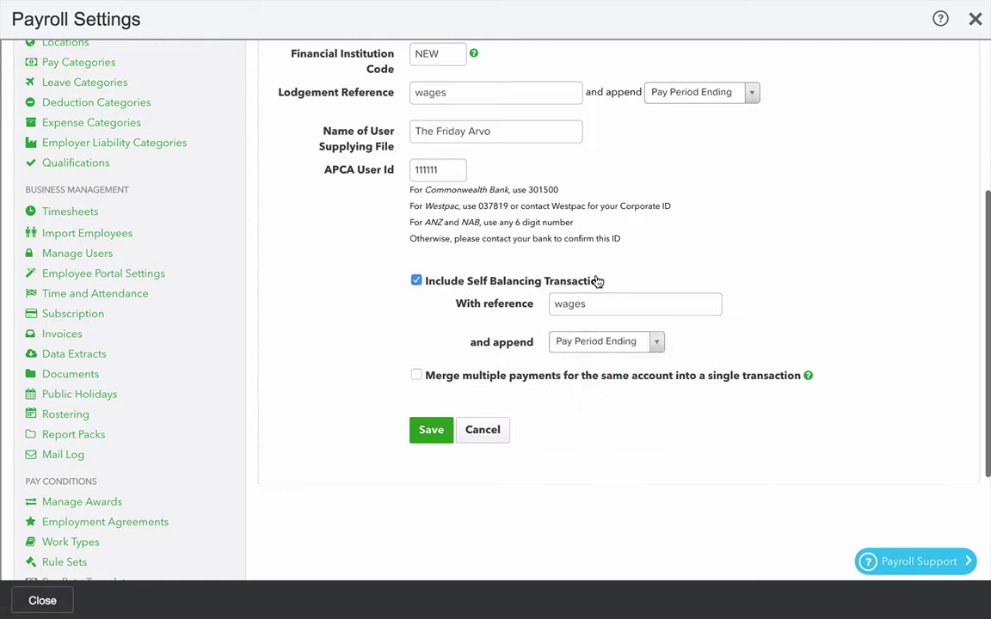
- Enable merging of multiple payments to the same account and save
scroll(311, 383, "down", 1)
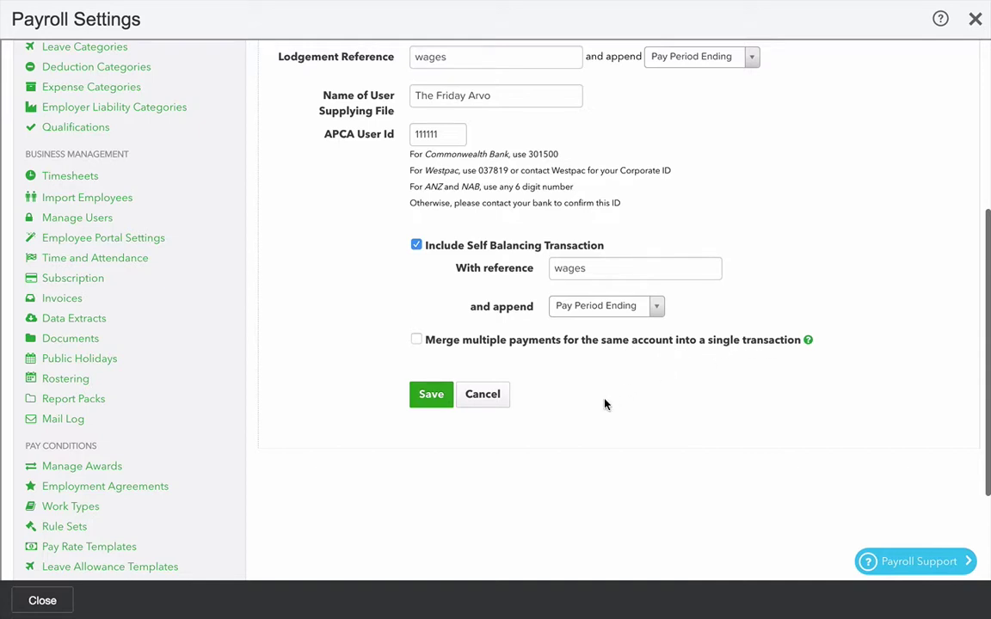
left_click(417, 340)
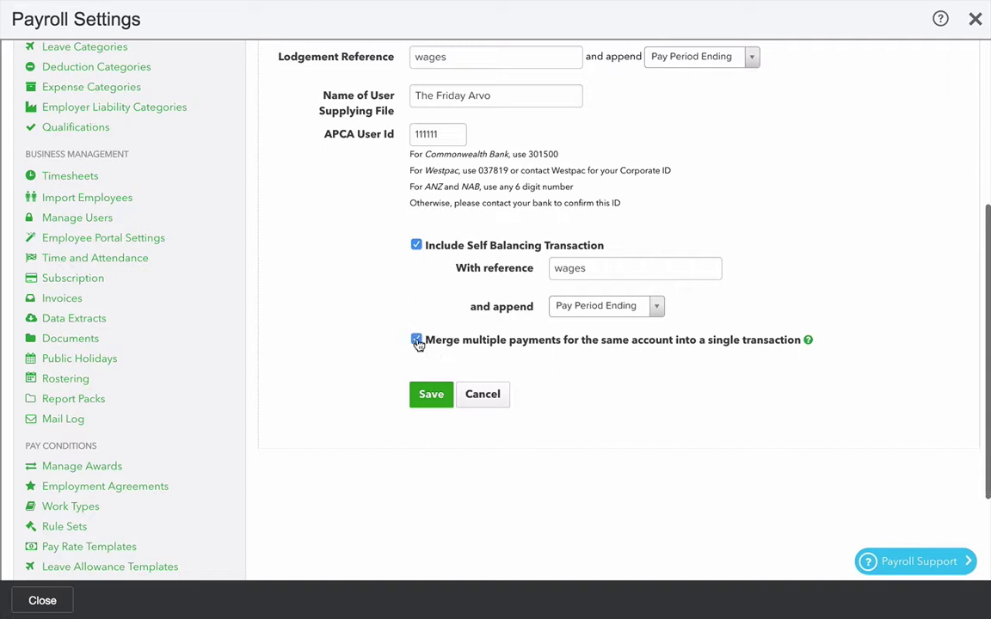
left_click(426, 397)
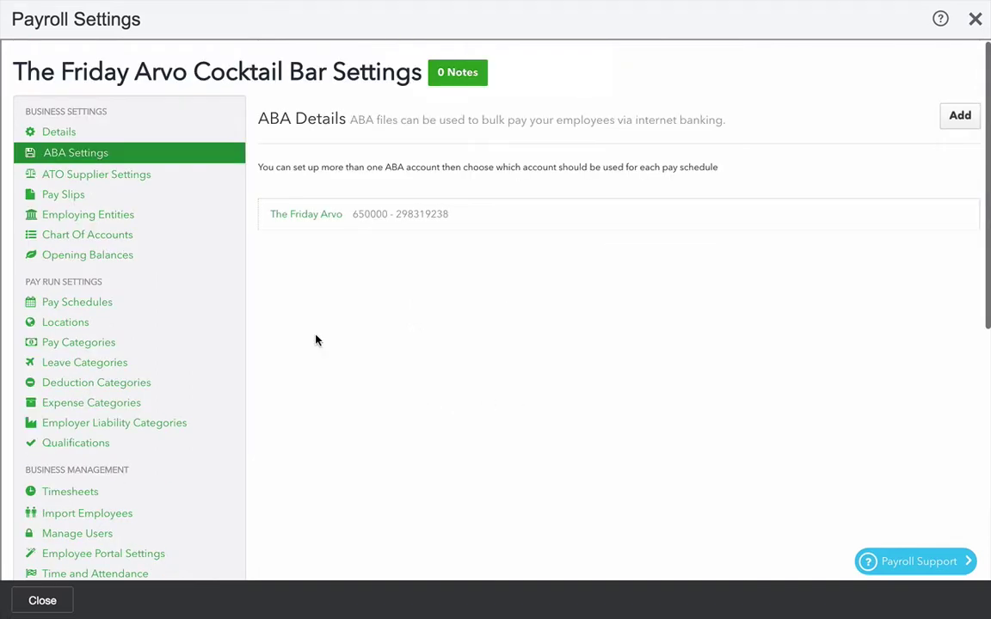
- Fill the ATO supplier settings by copying them from the business settings
left_click(124, 180)
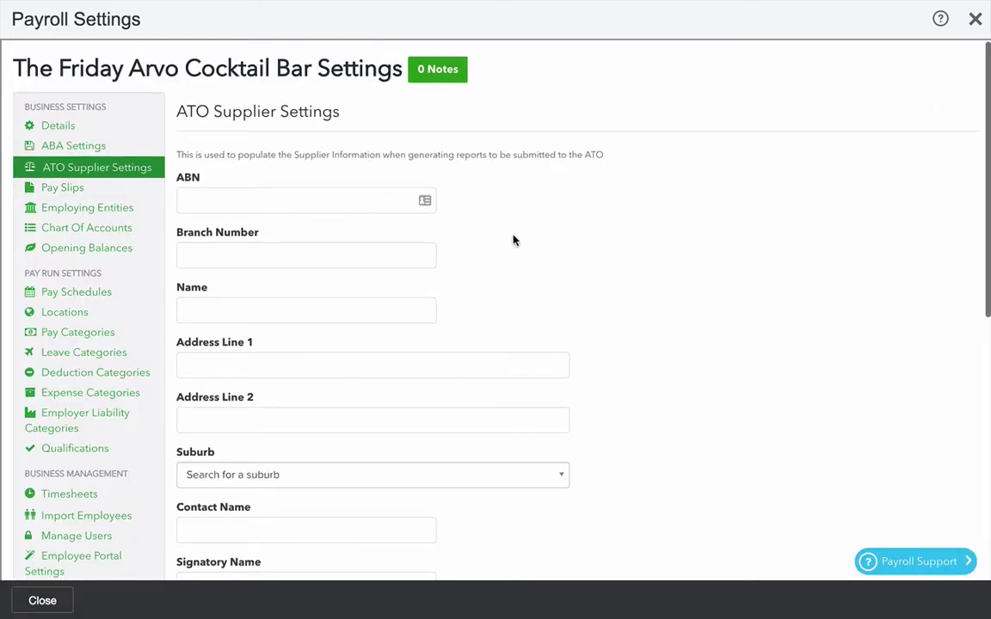
scroll(659, 462, "down", 4)
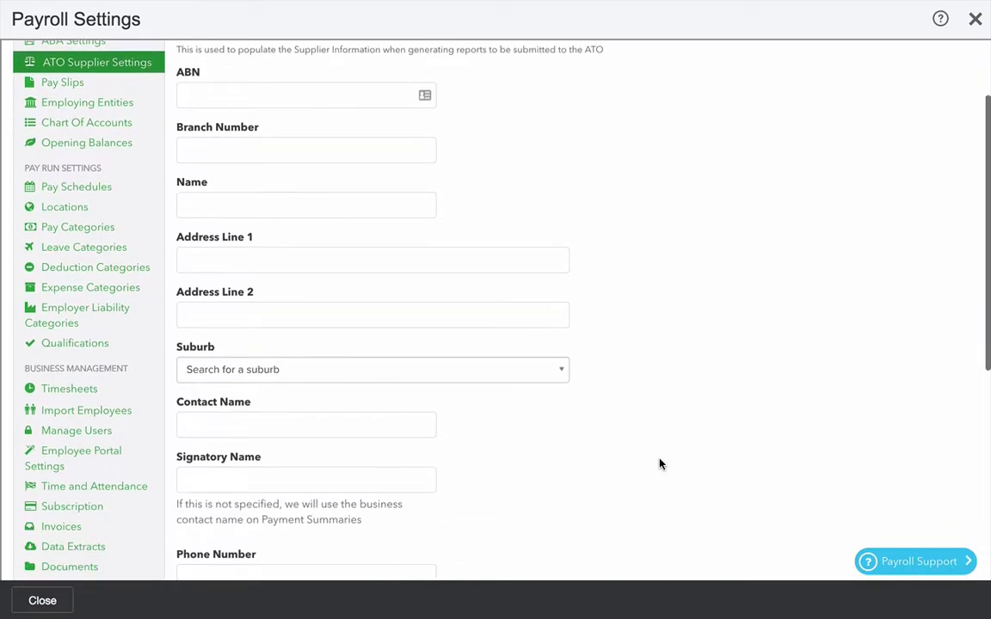
scroll(659, 465, "down", 2)
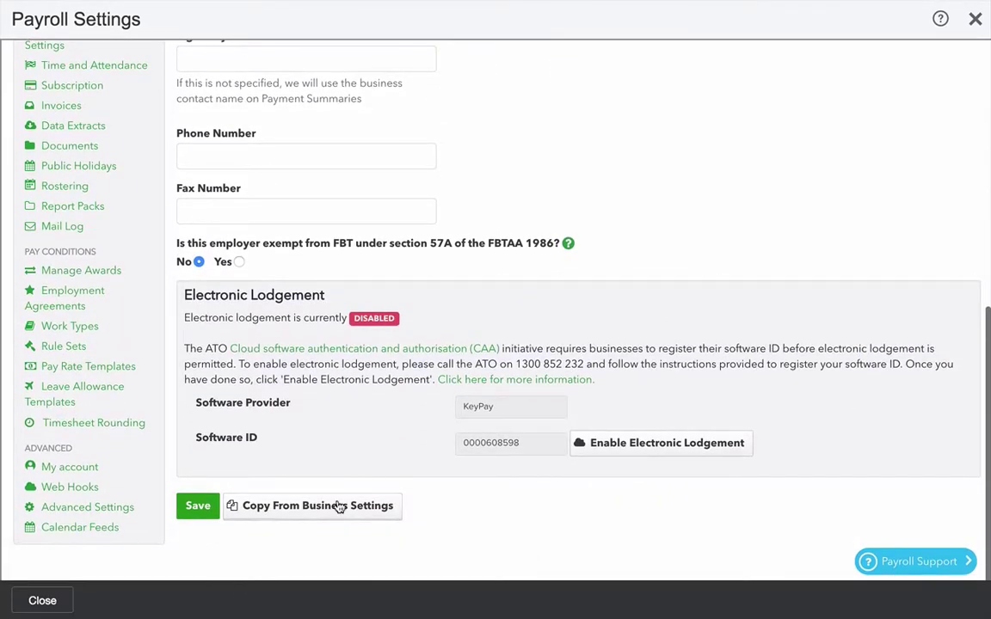
left_click(336, 506)
scroll(488, 323, "up", 6)
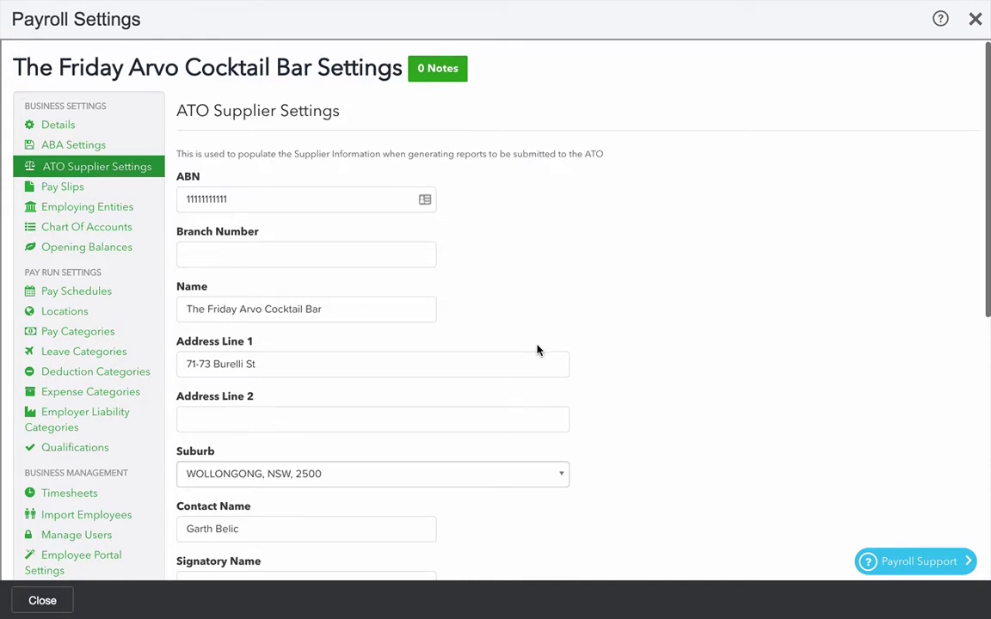
scroll(538, 351, "down", 2)
scroll(524, 462, "down", 3)
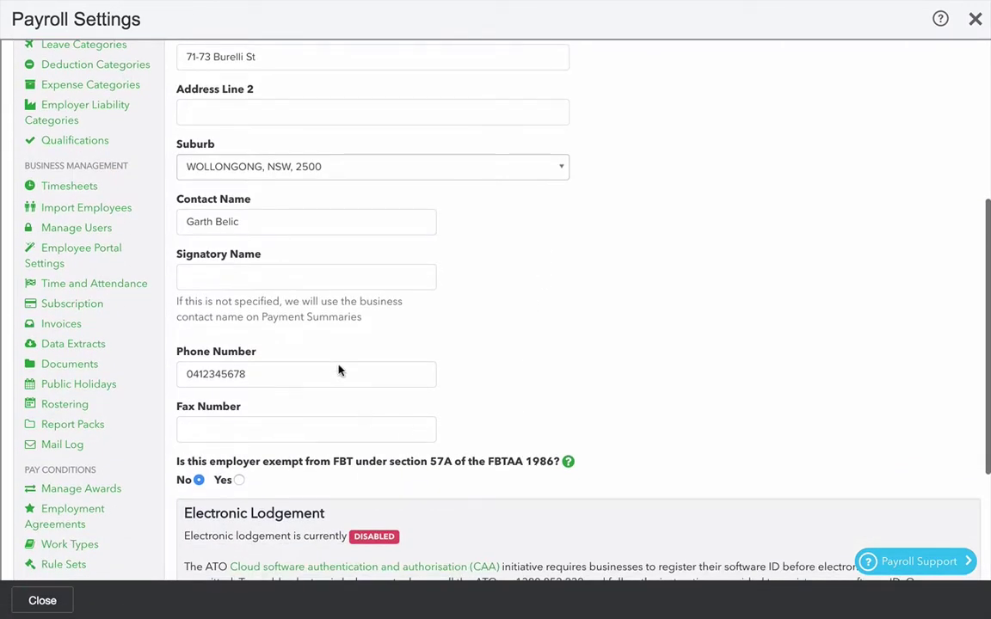
- Enter the business contact's name as the signatory
left_click(243, 275)
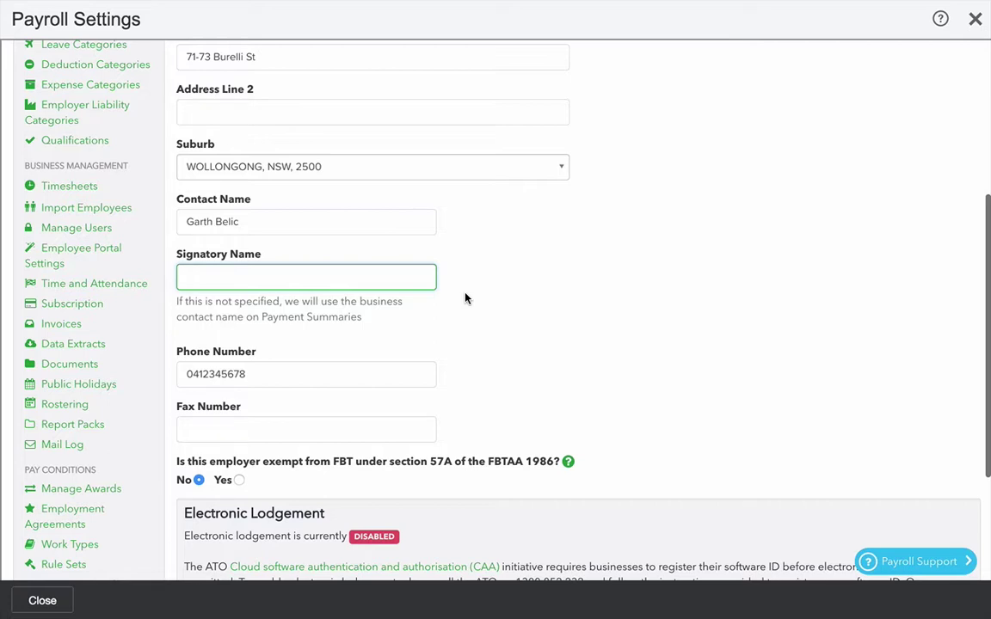
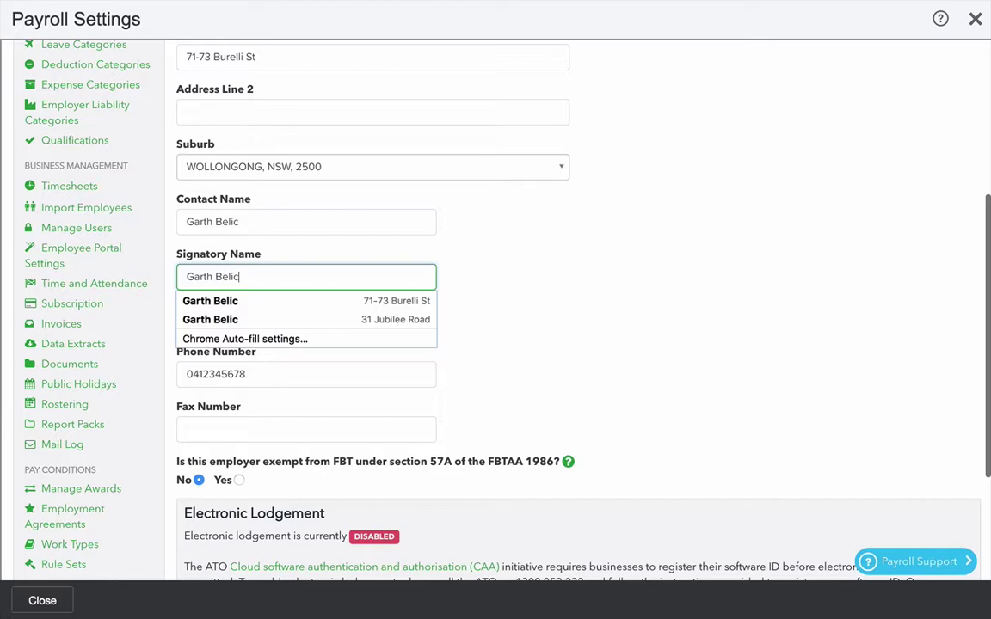
key("Tab")
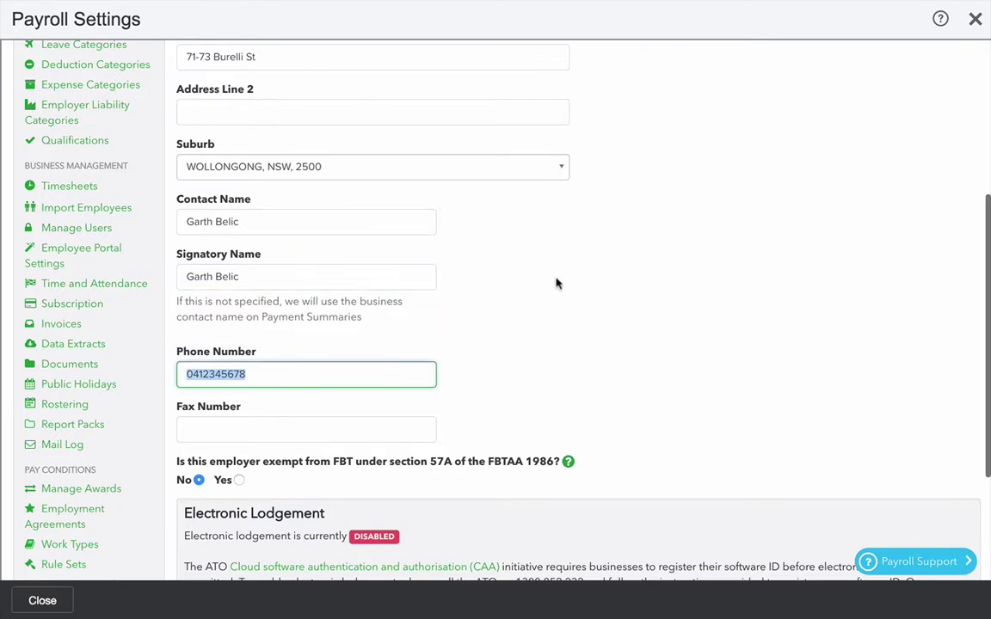
scroll(571, 284, "down", 2)
scroll(623, 365, "down", 2)
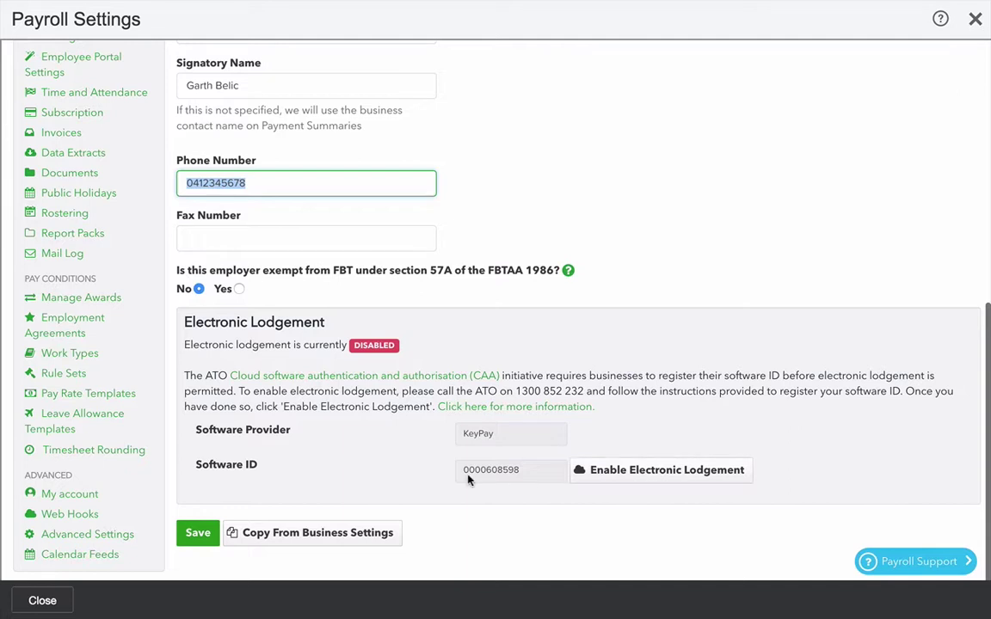
- Save the ATO supplier settings, confirmed by the 'ATO Details Saved' message
left_click(197, 534)
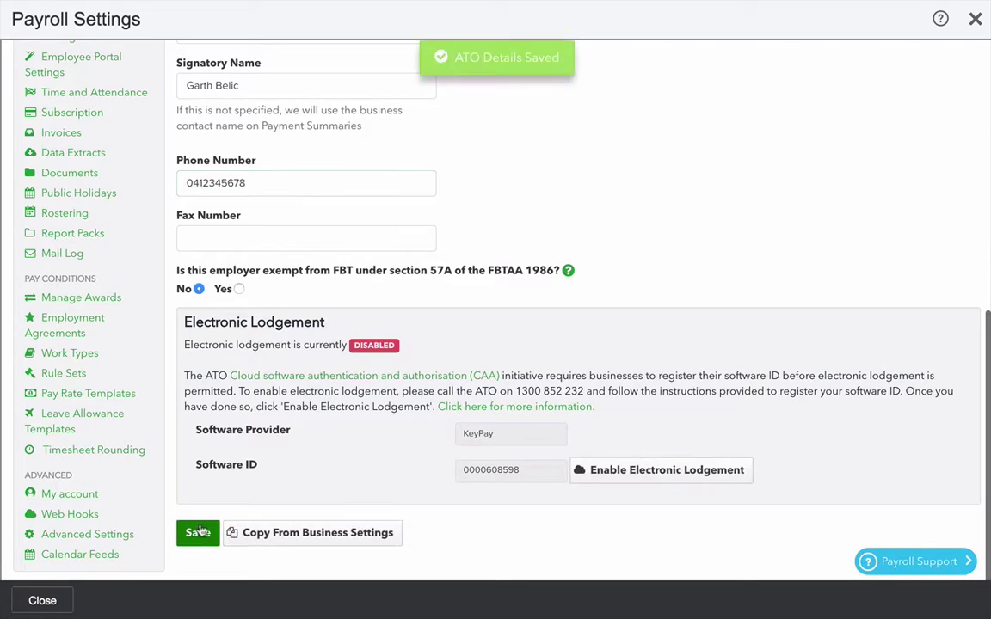
scroll(583, 163, "up", 5)
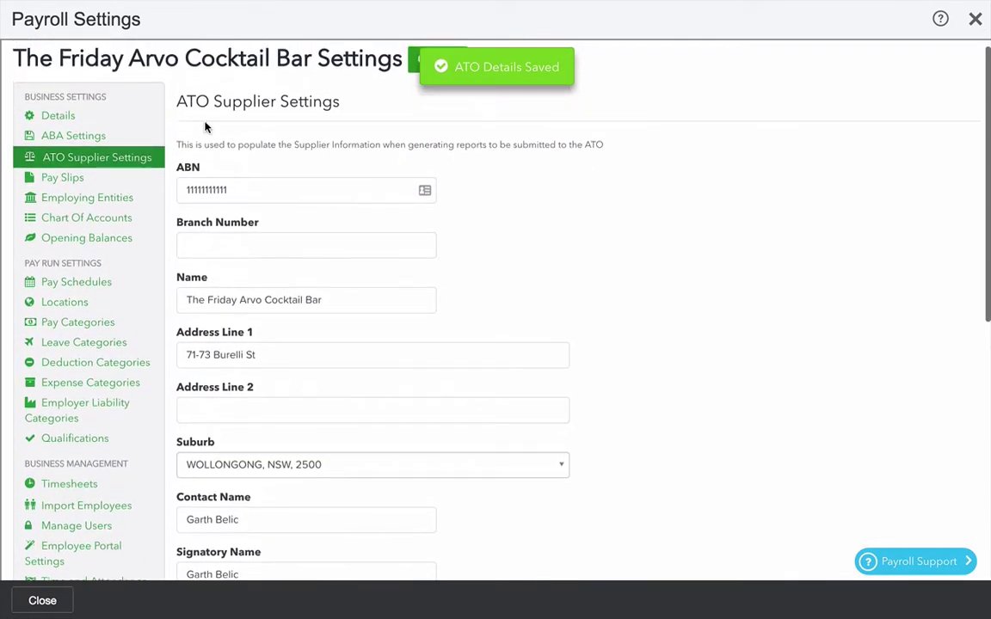
- Show the employee external ID and line notes on pay slips
left_click(66, 180)
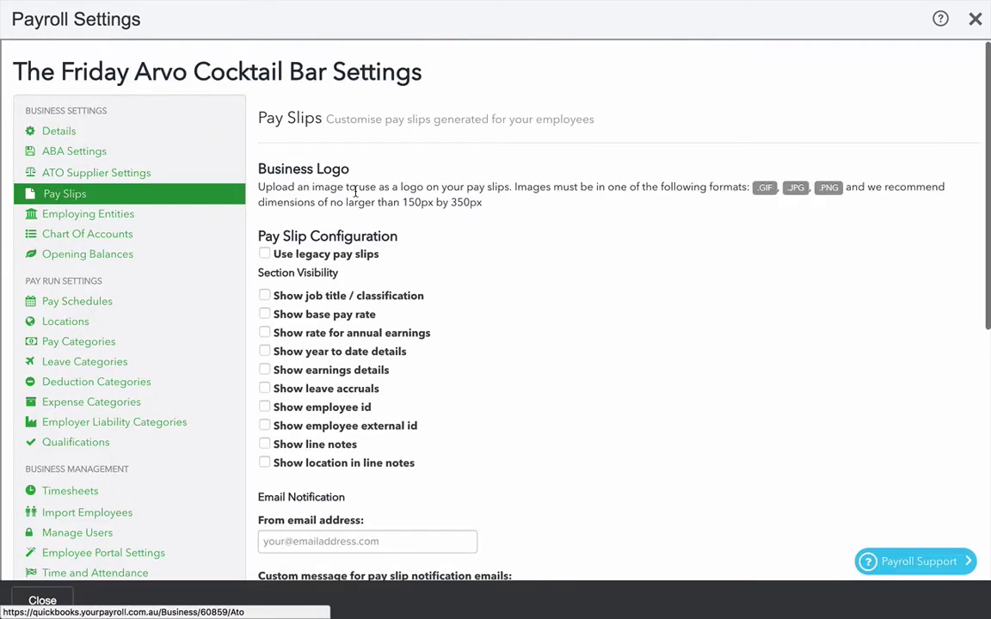
scroll(574, 440, "down", 1)
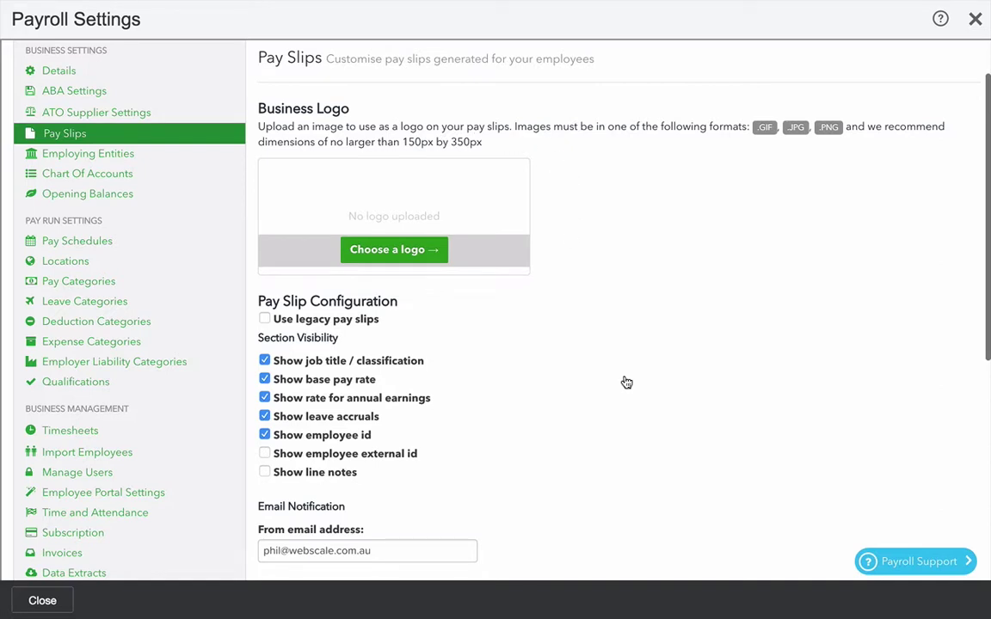
scroll(608, 425, "down", 2)
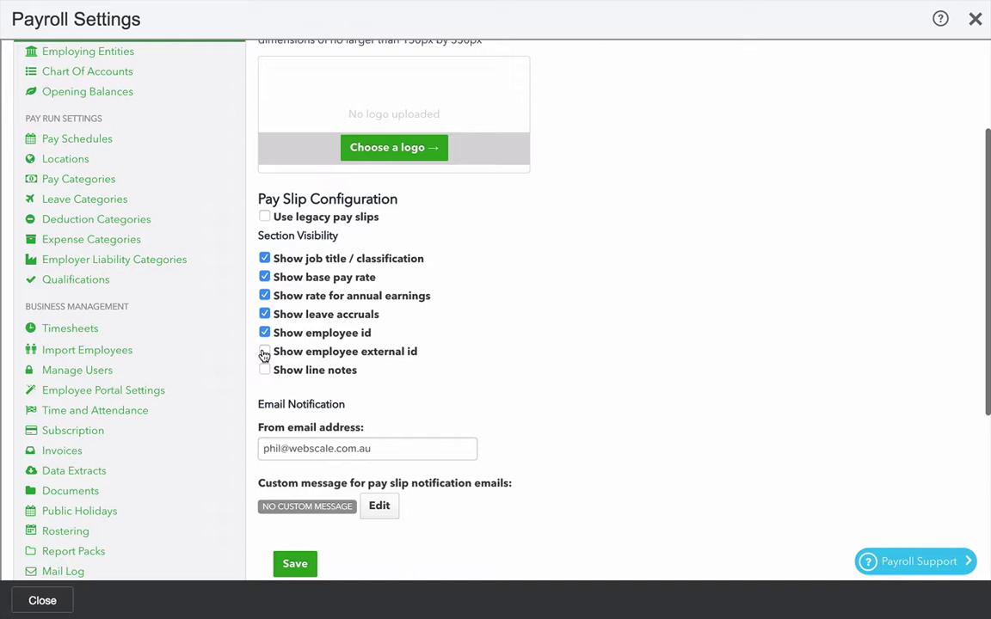
left_click(264, 354)
scroll(395, 396, "down", 1)
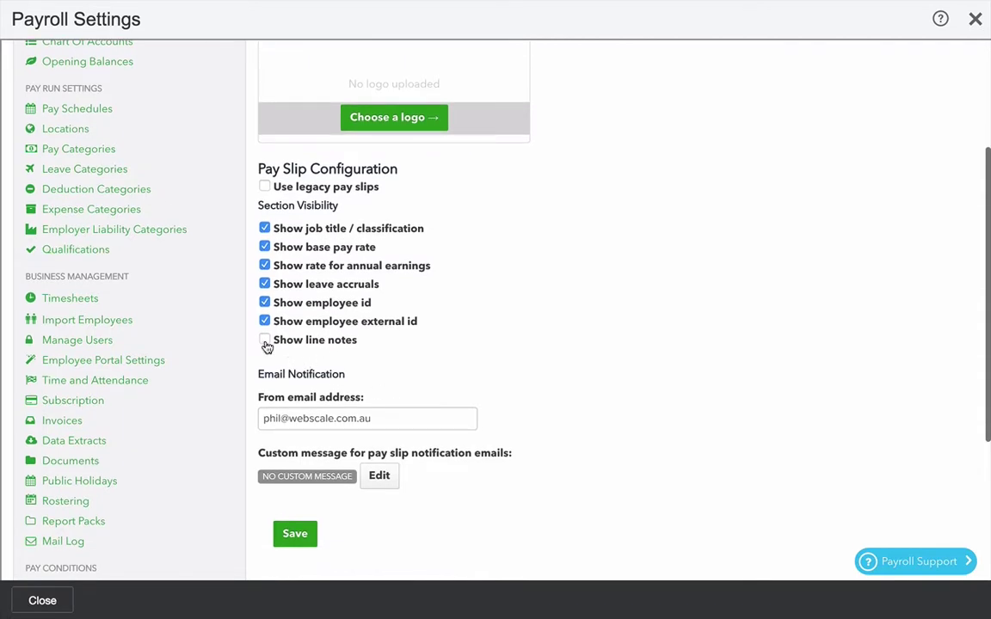
left_click(265, 341)
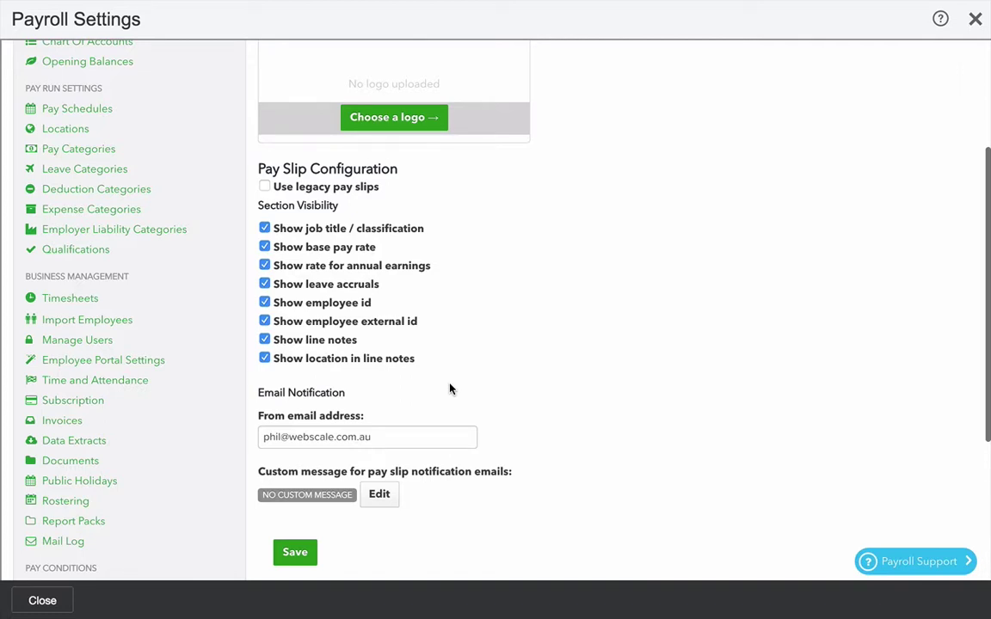
scroll(499, 421, "down", 1)
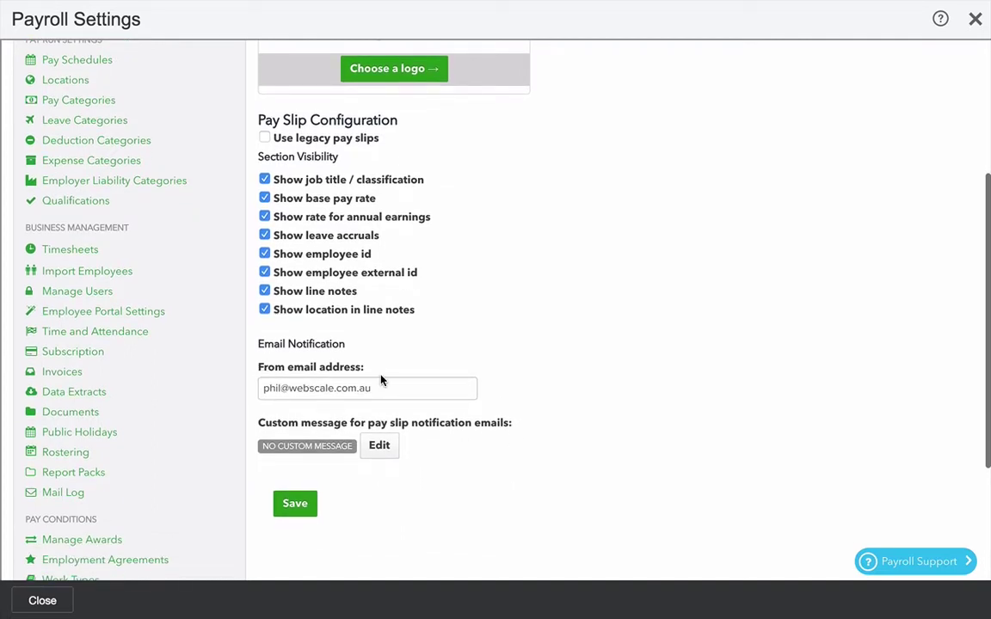
scroll(458, 516, "down", 1)
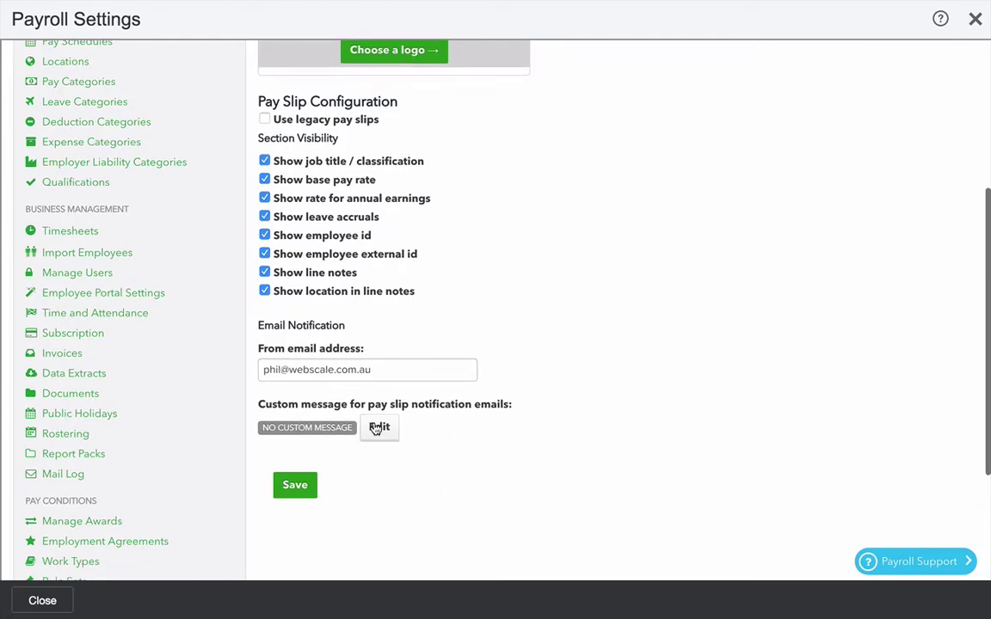
- Set the pay slip email message to 'Have a great week' and save the pay slip settings
left_click(379, 427)
left_click(360, 189)
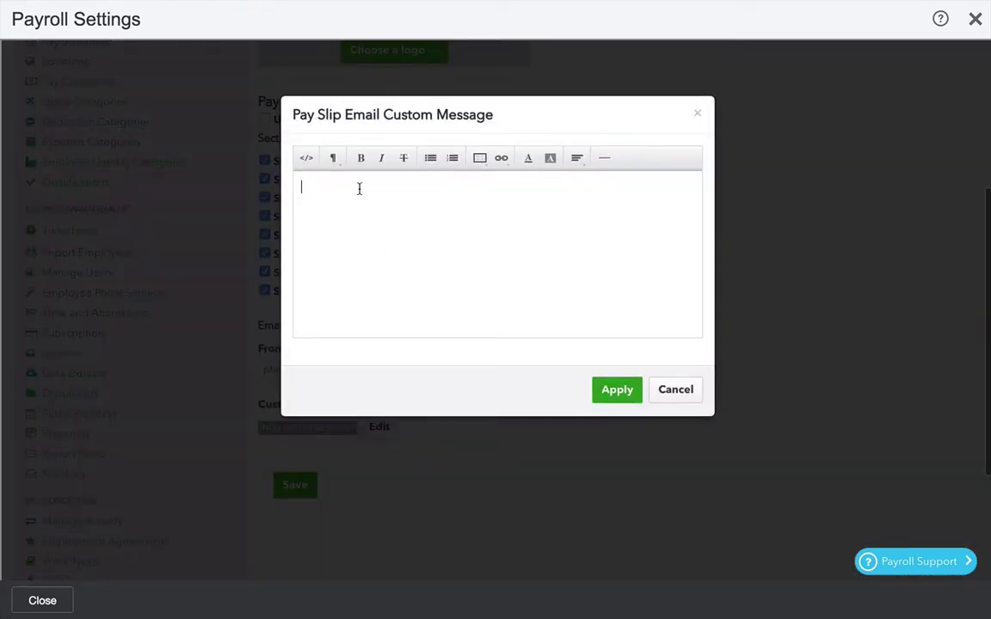
type("Have a great week")
left_click(612, 391)
scroll(387, 504, "down", 1)
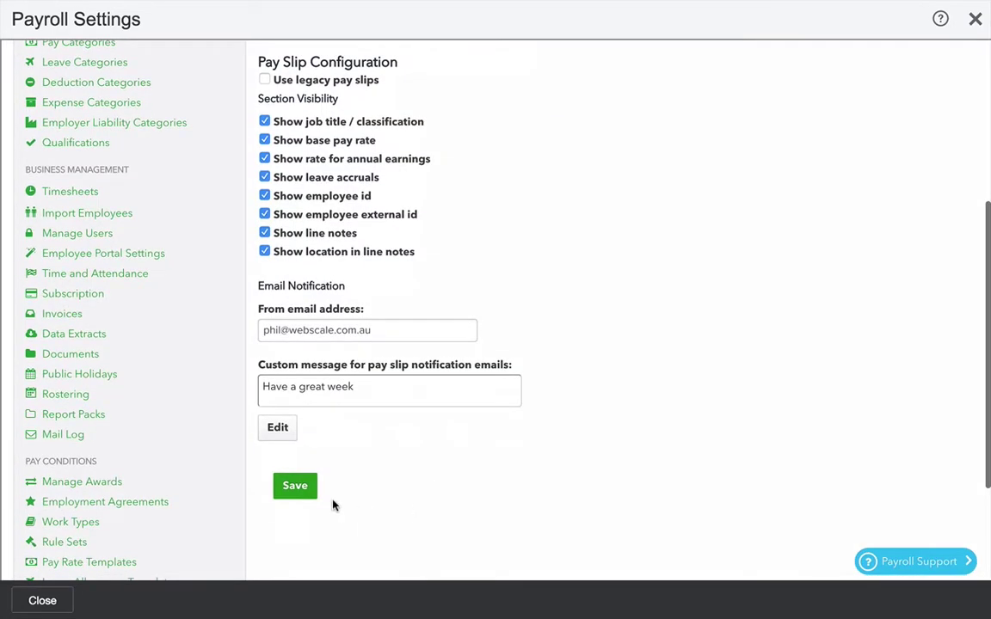
left_click(301, 489)
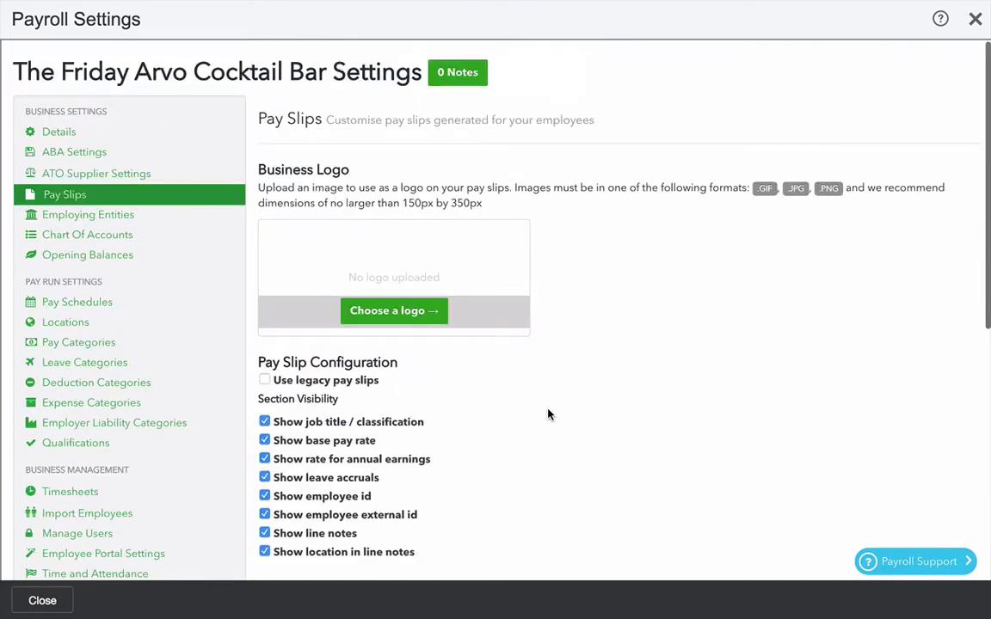
left_click(92, 324)
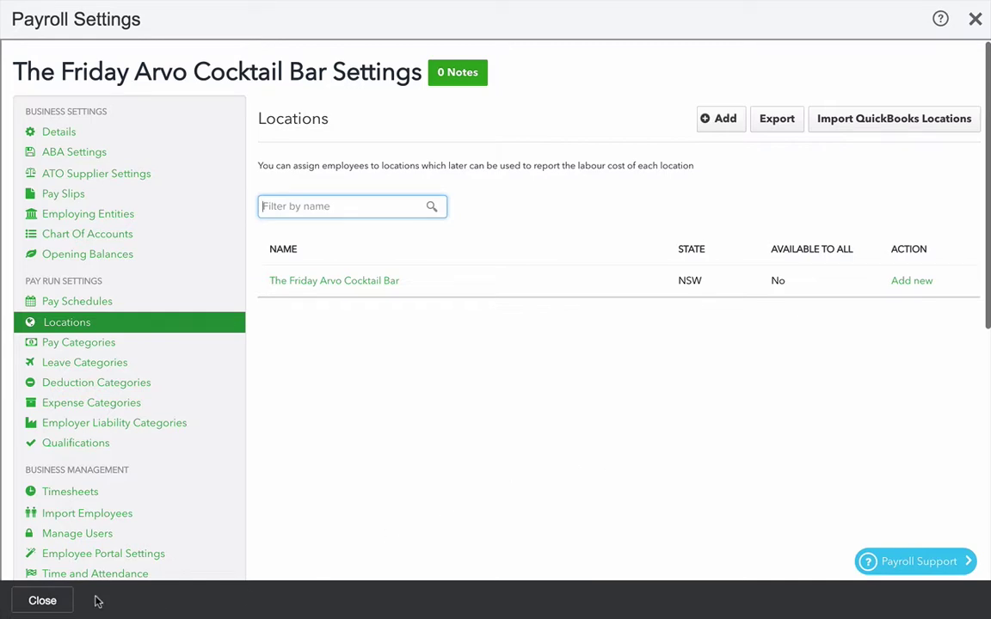
- Close Payroll Settings after reviewing the single NSW location
left_click(43, 601)
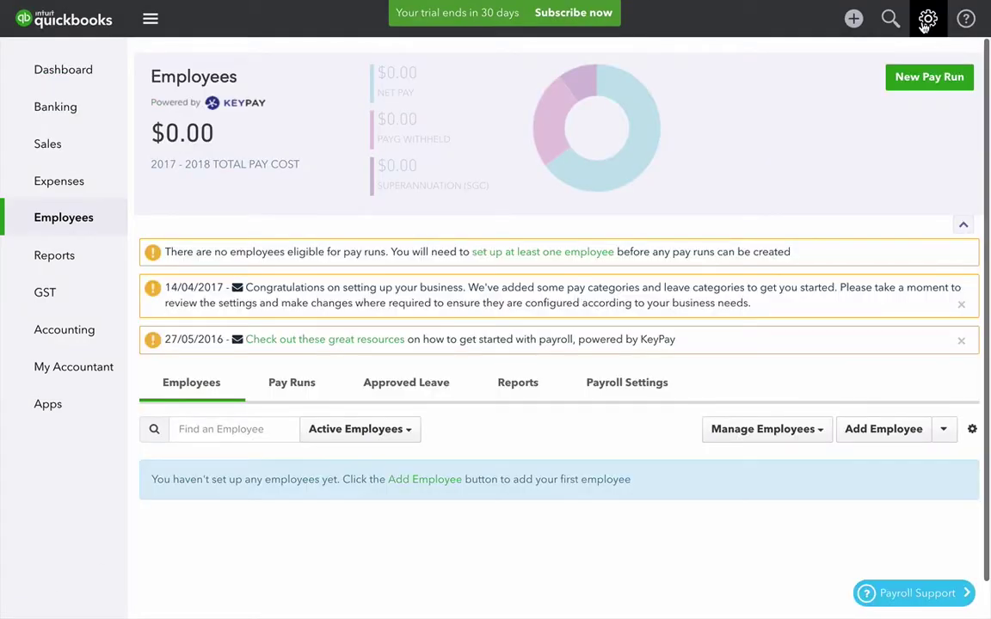
- Turn on class and location tracking in the Advanced company settings
left_click(927, 20)
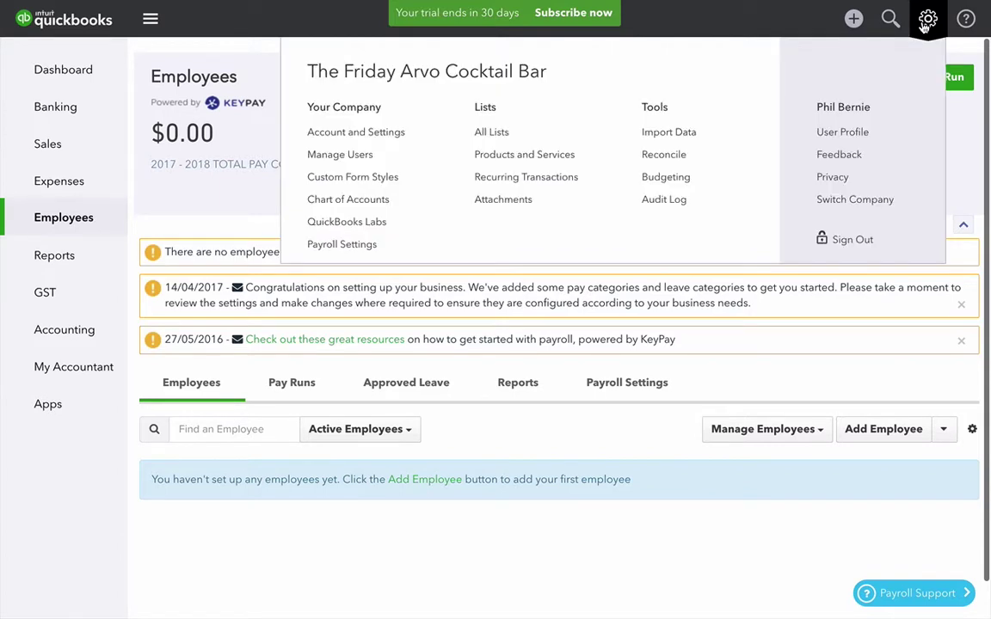
left_click(384, 135)
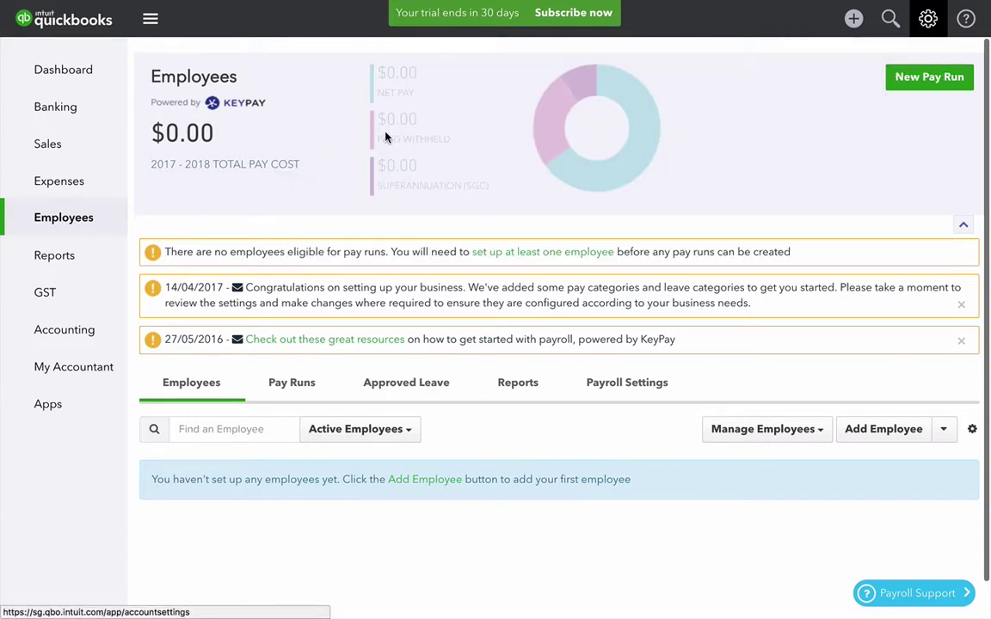
left_click(57, 60)
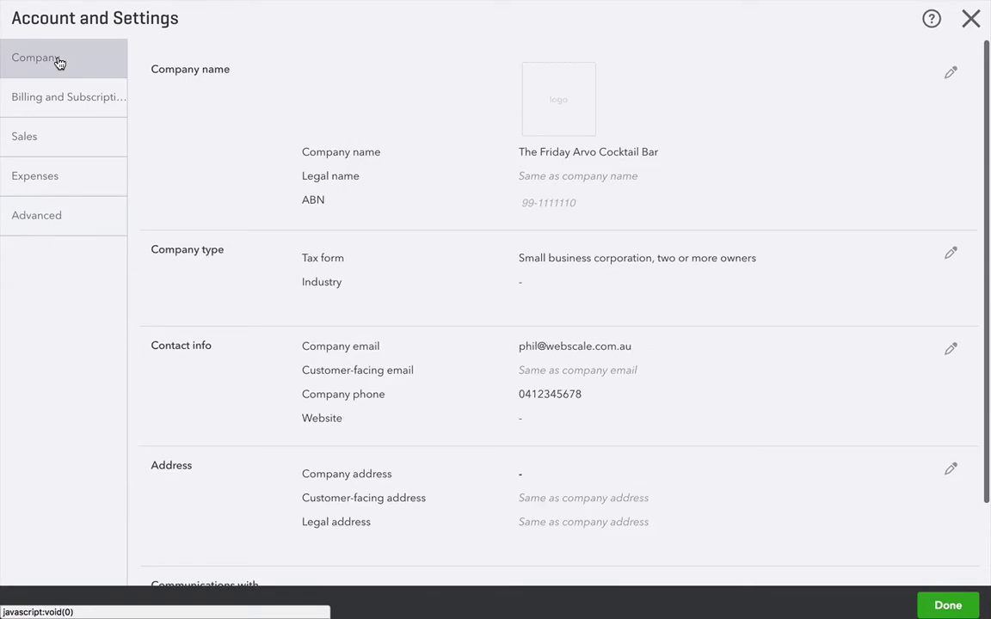
left_click(52, 219)
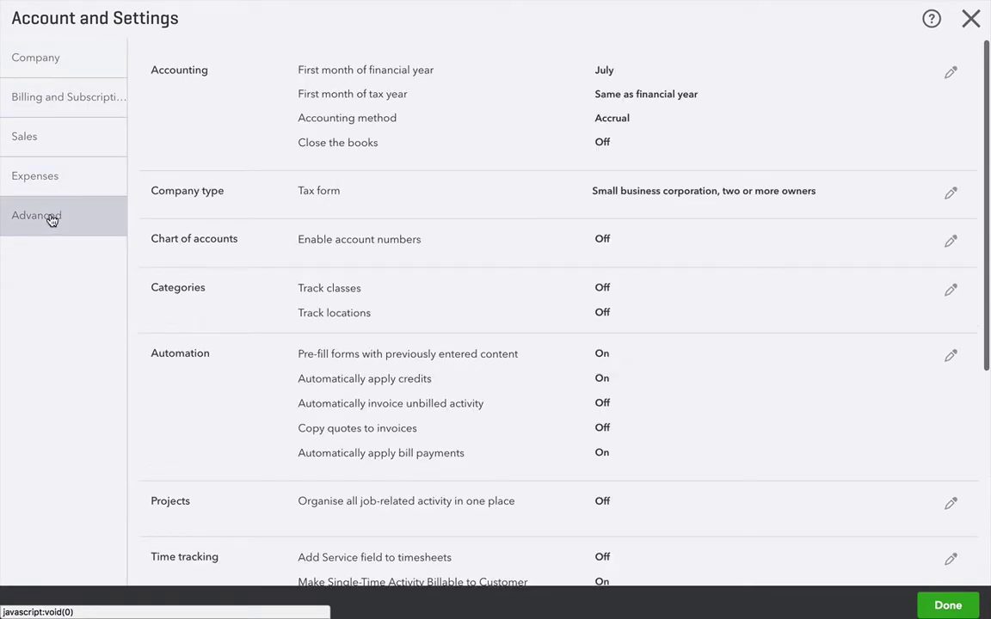
left_click(602, 292)
left_click(305, 289)
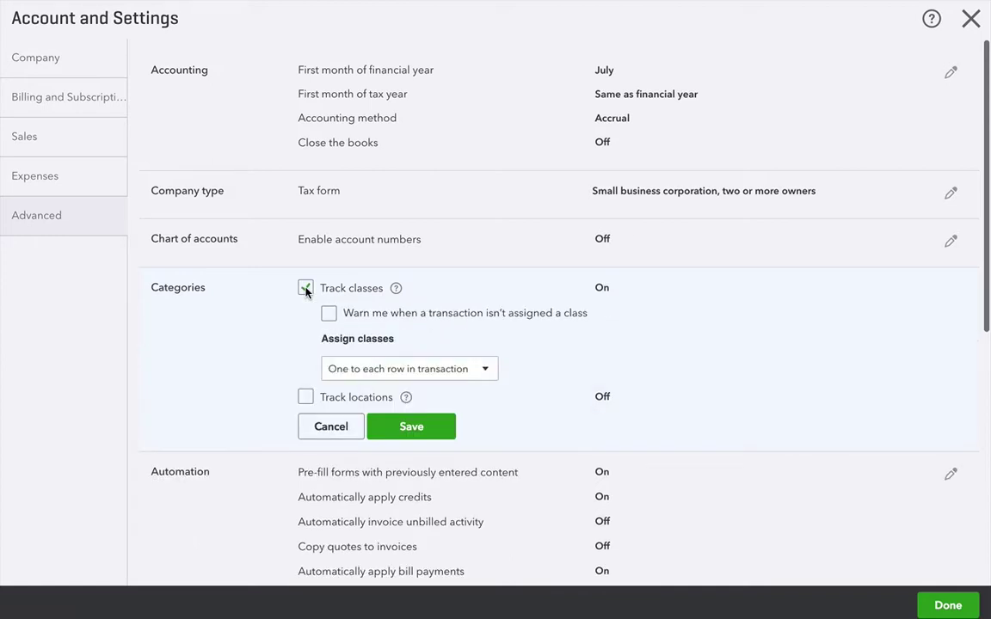
left_click(305, 397)
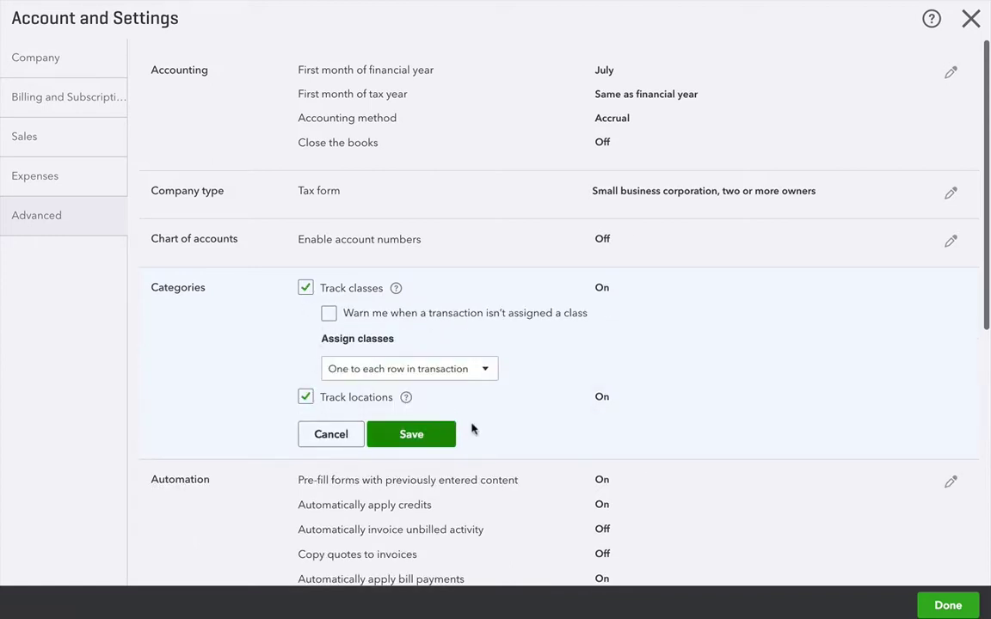
left_click(411, 437)
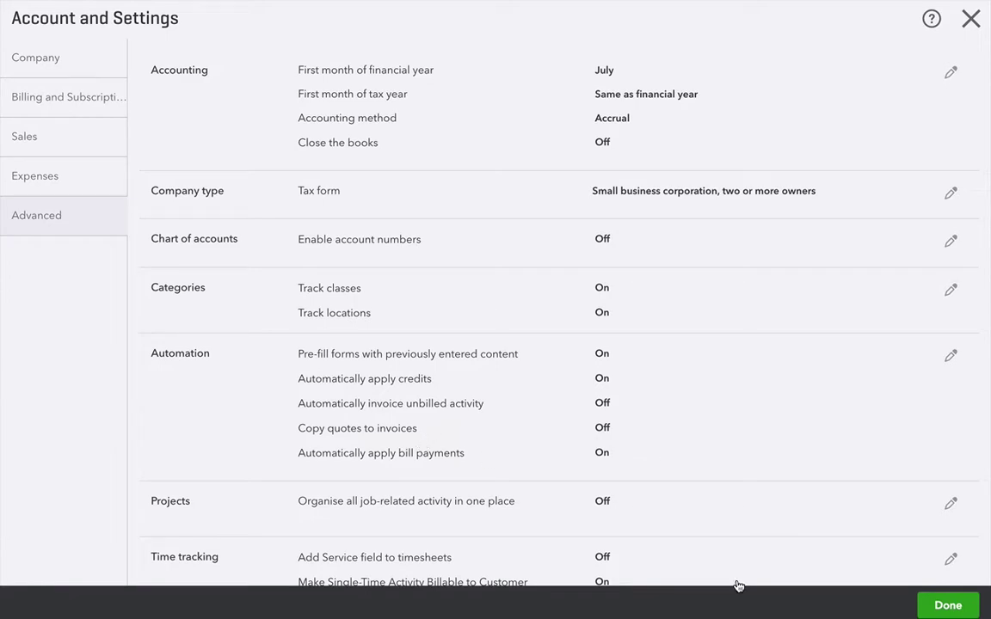
left_click(946, 604)
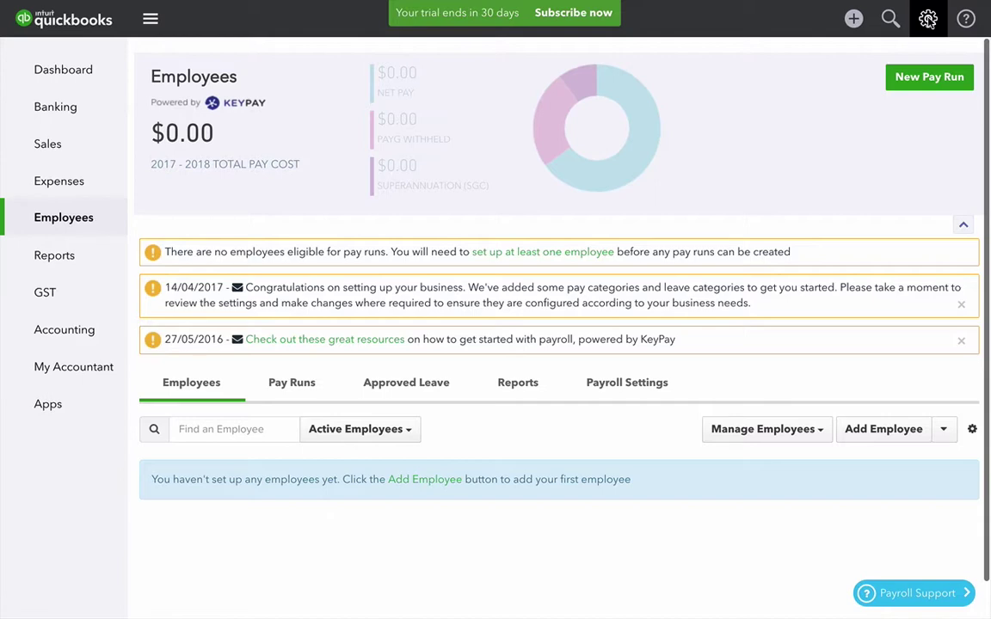
- Open the Locations list from All Lists
left_click(928, 19)
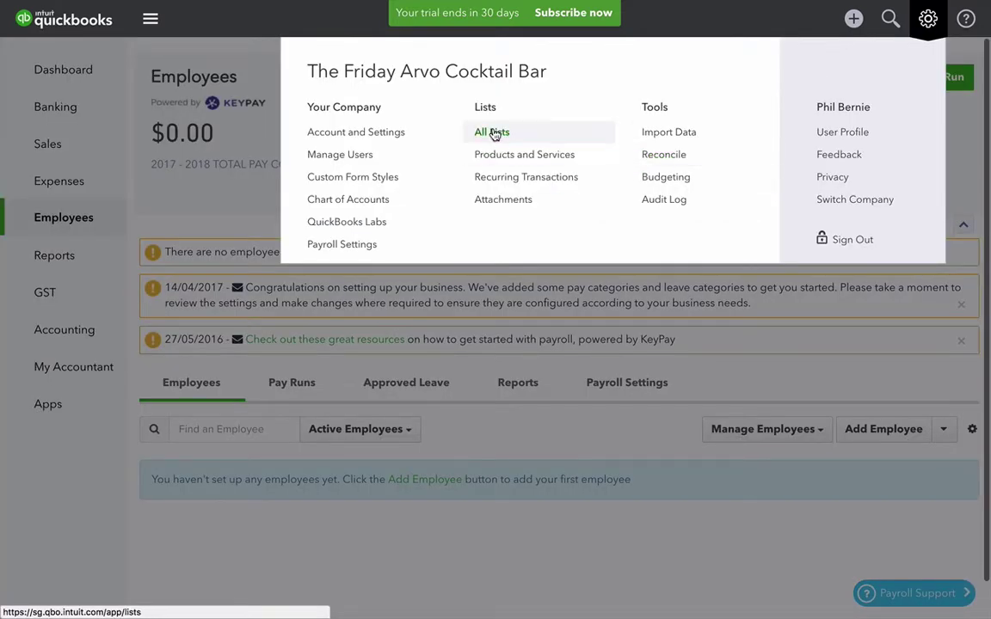
left_click(493, 132)
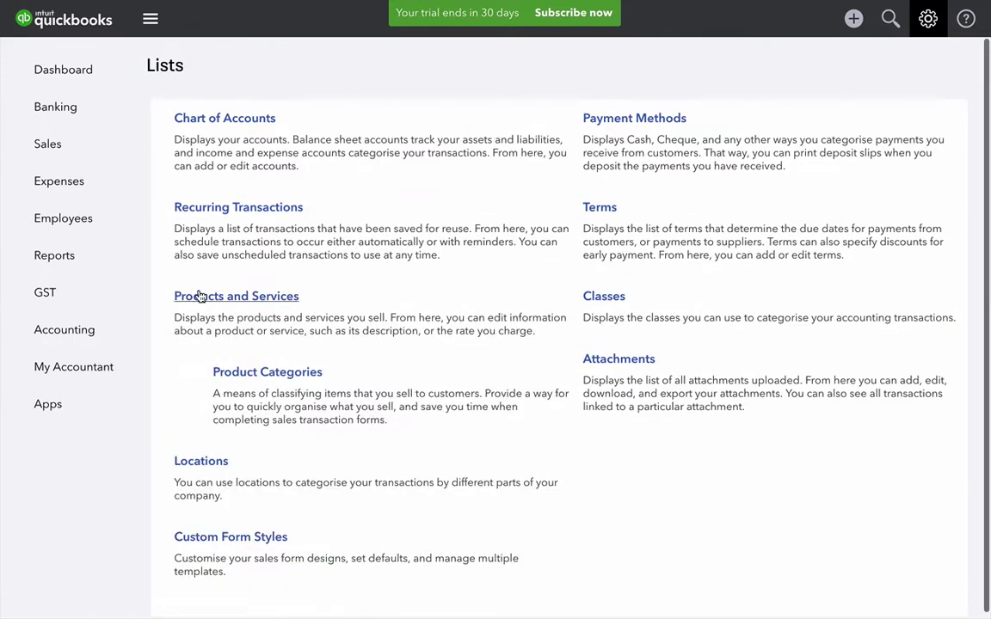
left_click(189, 471)
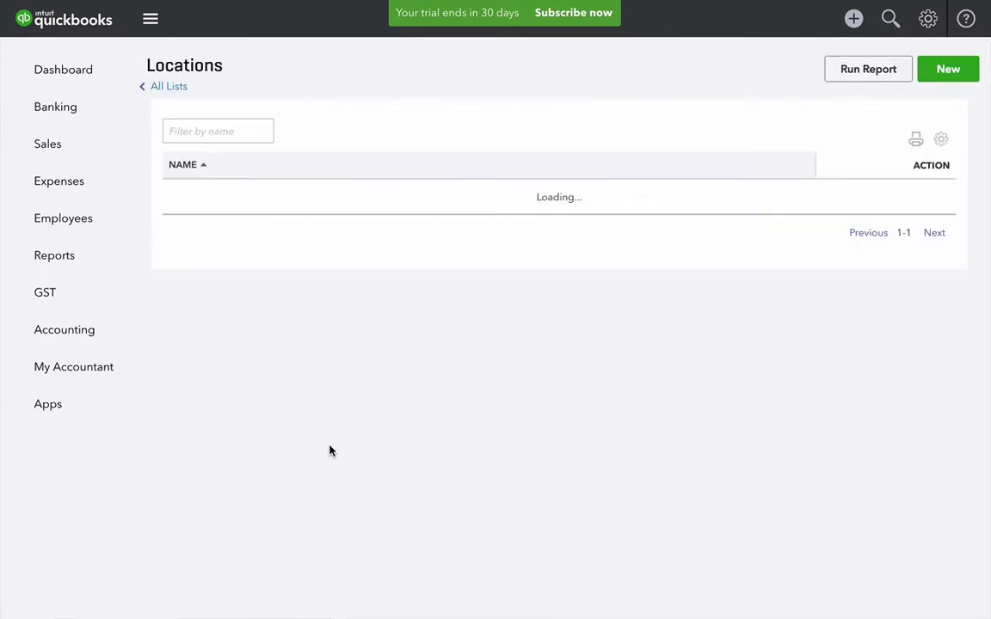
- Add a location named Bar 1
left_click(950, 71)
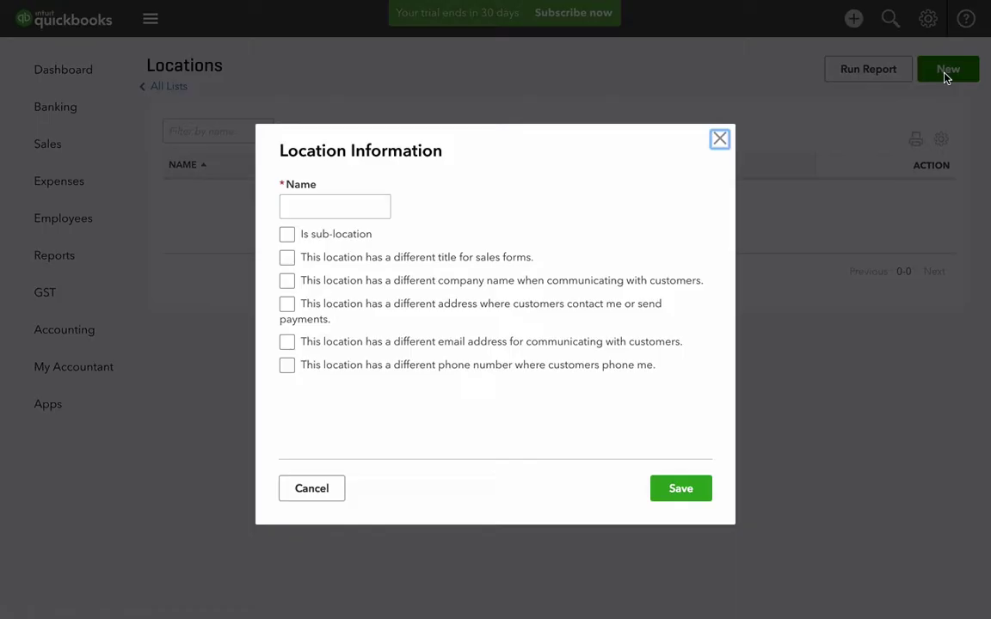
left_click(363, 204)
type("Bar 1")
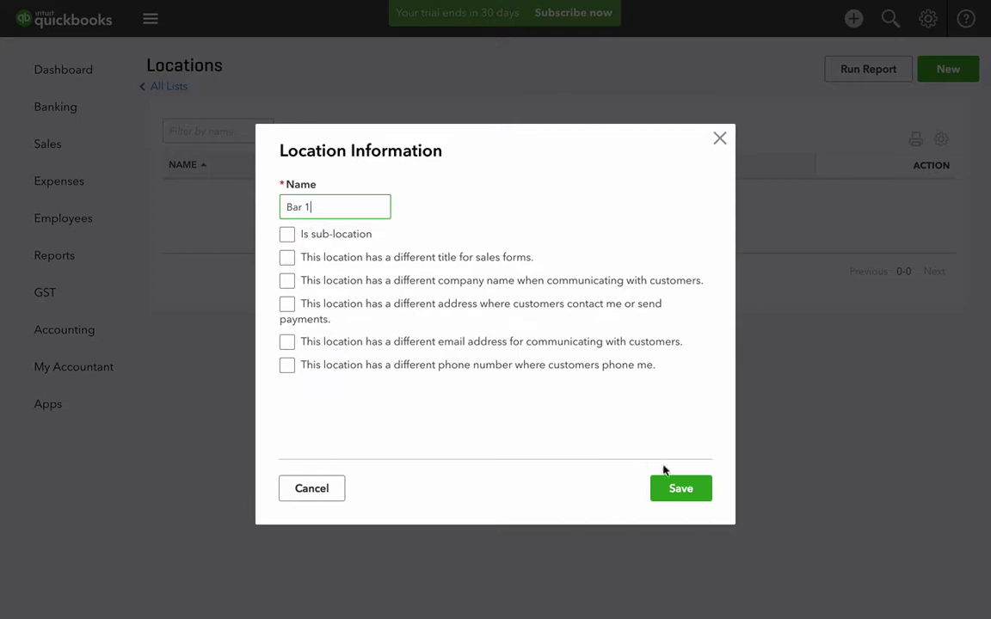
left_click(678, 492)
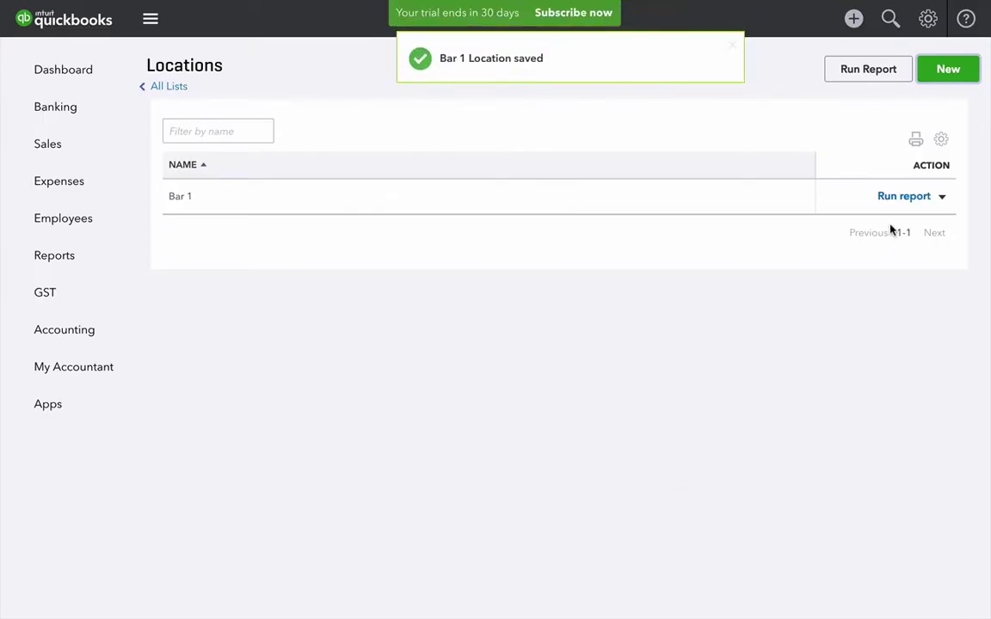
- Add a second location, Front of house, and return to Employees
left_click(947, 69)
left_click(305, 206)
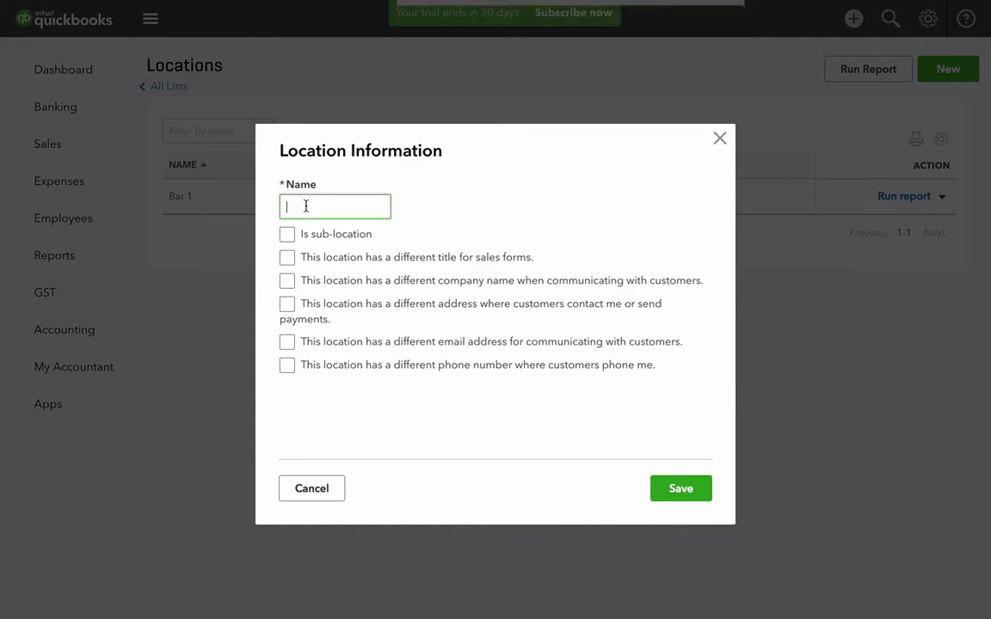
type("Front")
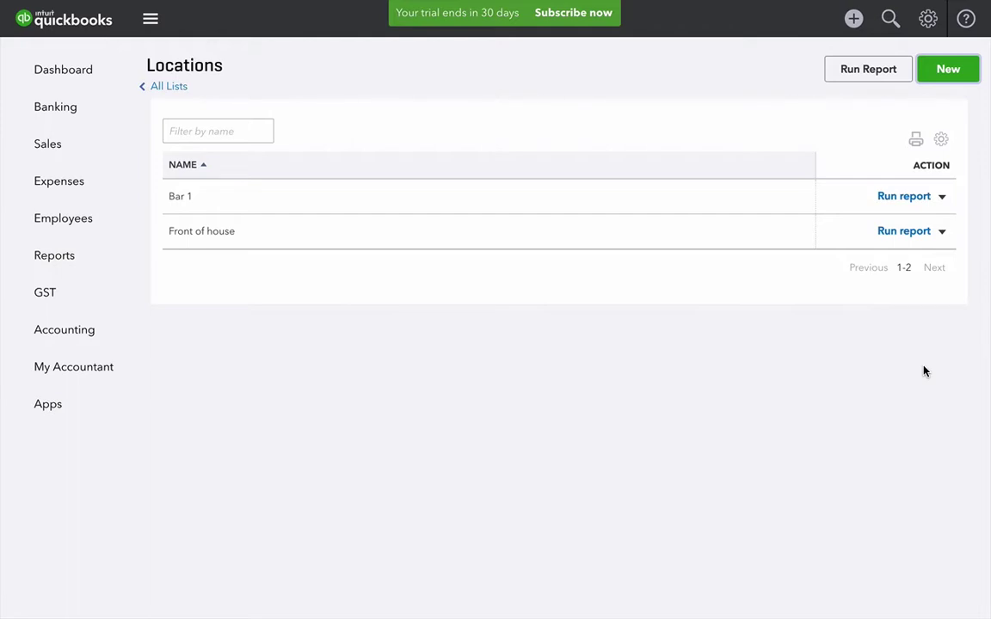
left_click(81, 225)
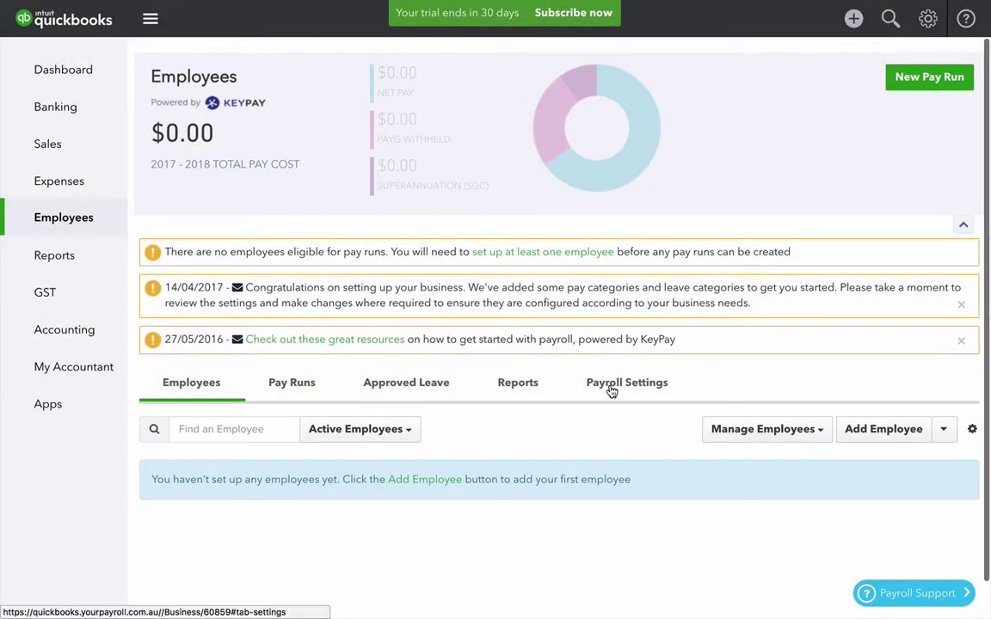
- Import the QuickBooks locations into the payroll locations list
left_click(615, 390)
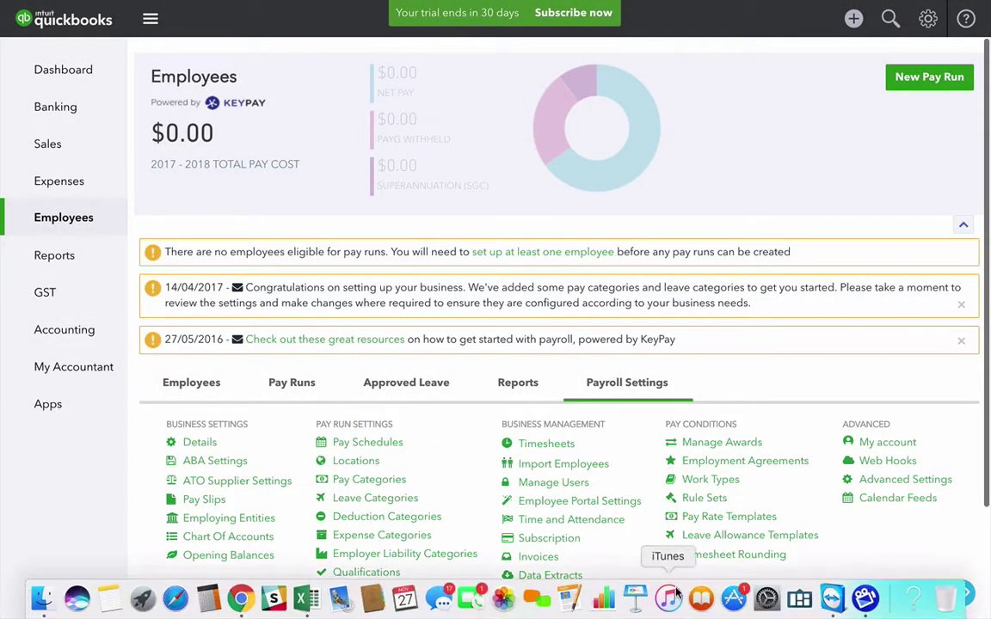
scroll(648, 538, "down", 3)
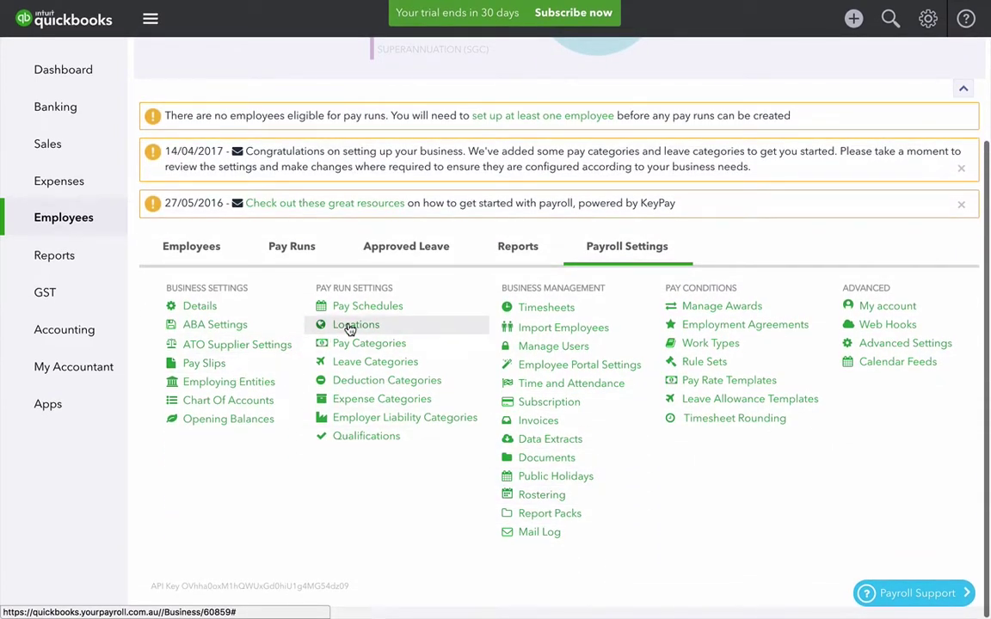
left_click(350, 327)
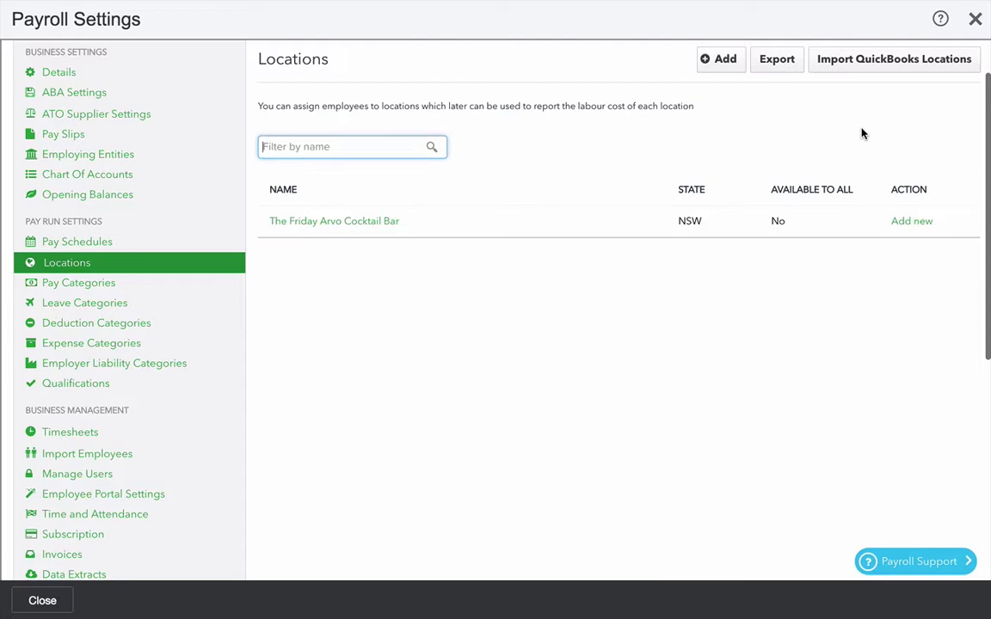
left_click(879, 59)
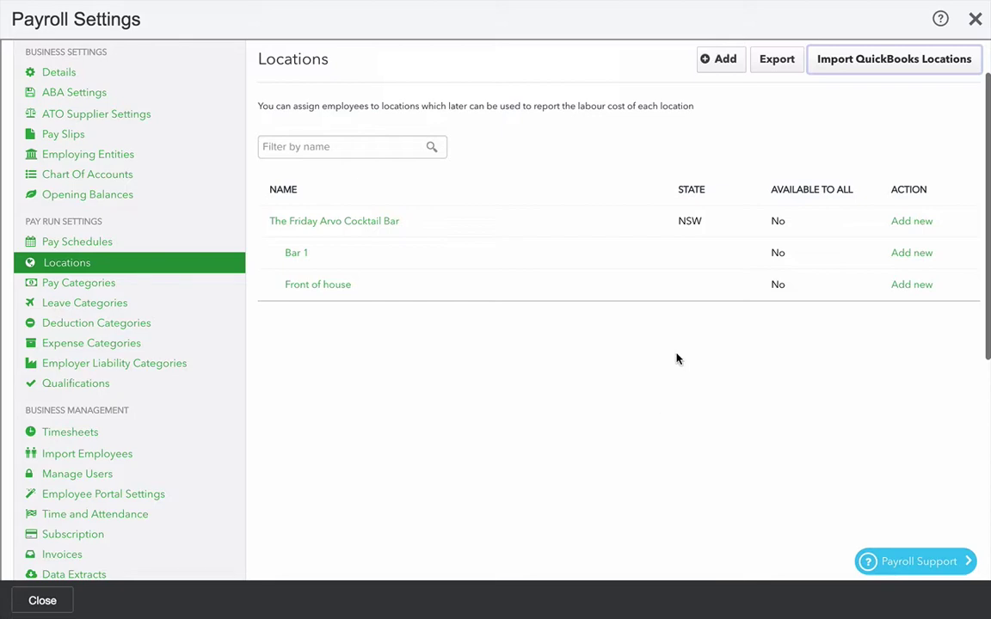
- Set Bar 1's state to NSW and move on to editing Front of house
left_click(300, 256)
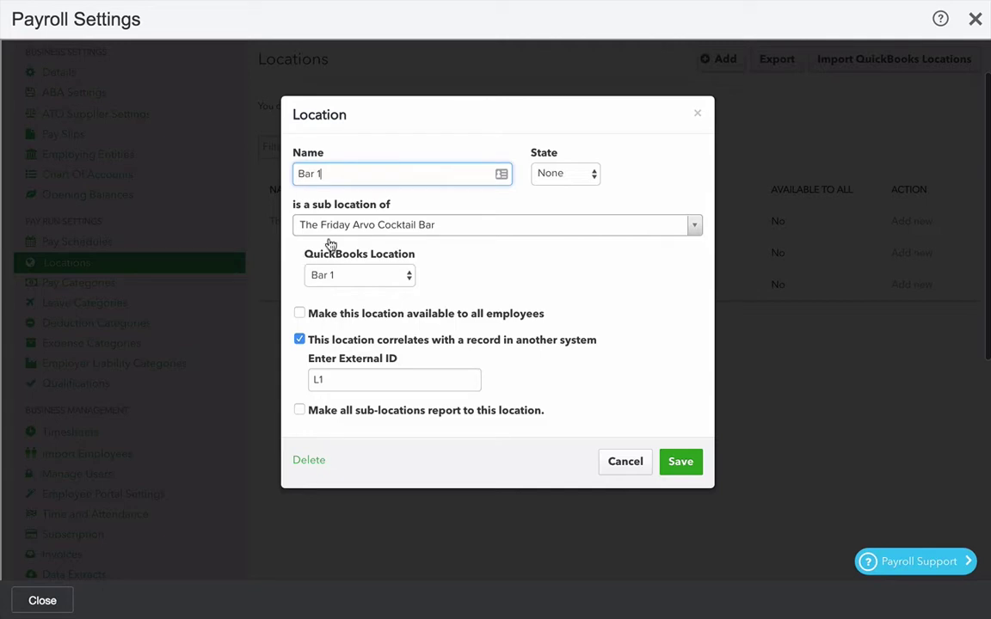
left_click(574, 176)
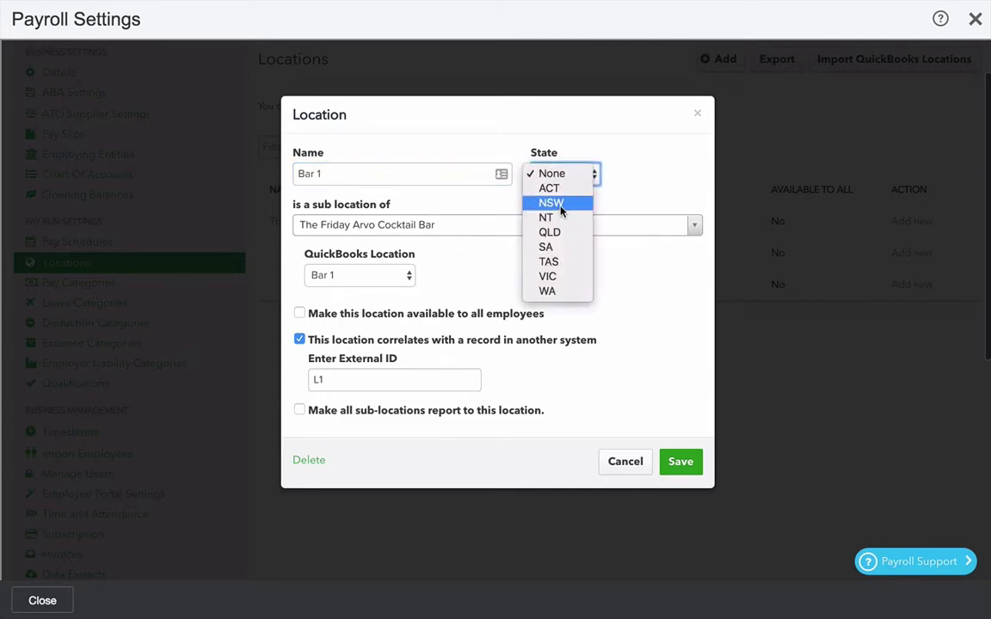
left_click(560, 210)
left_click(680, 462)
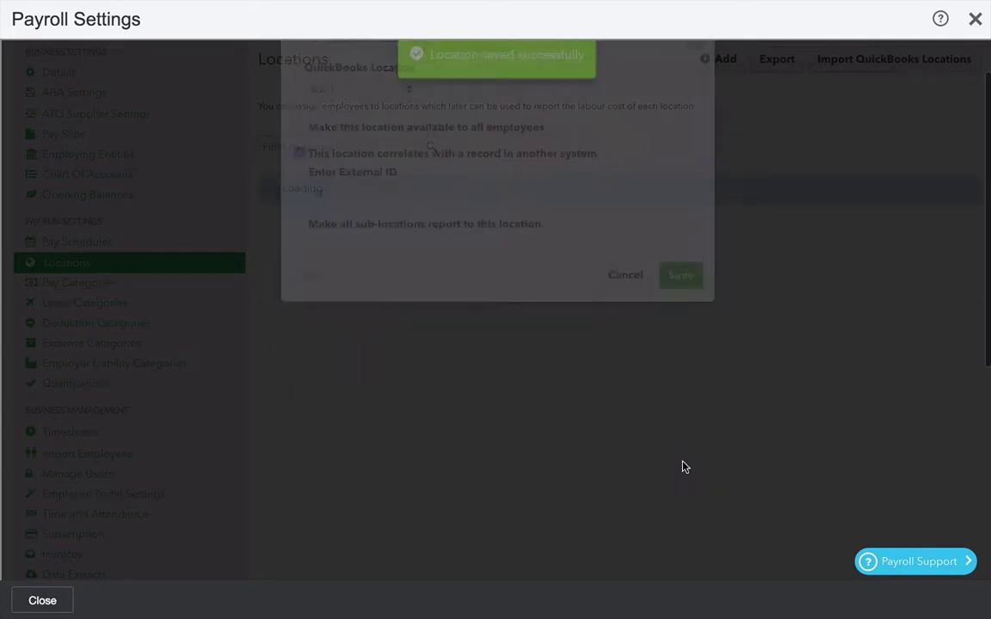
left_click(320, 285)
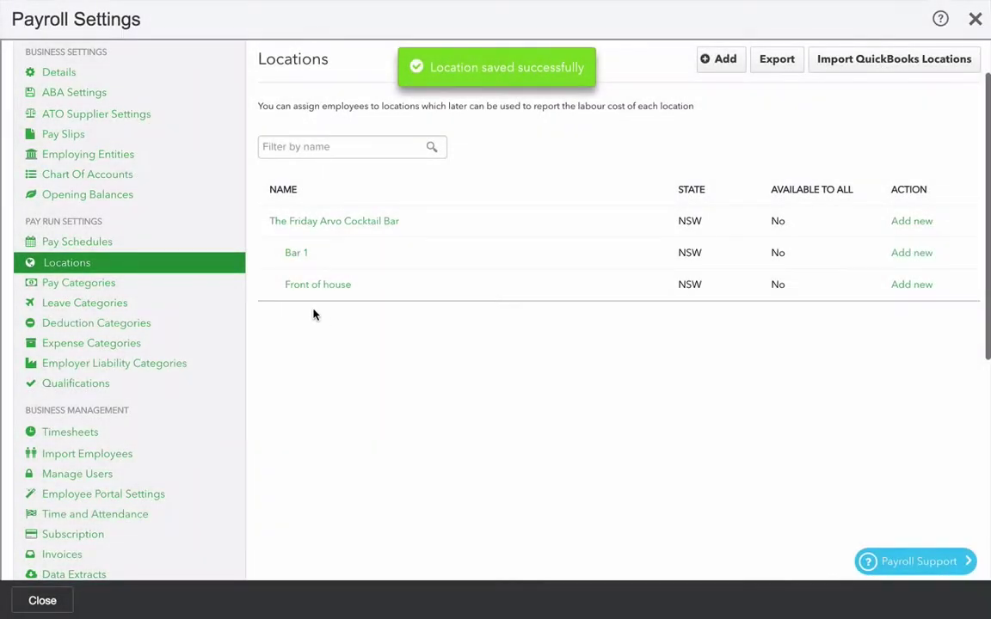
left_click(133, 174)
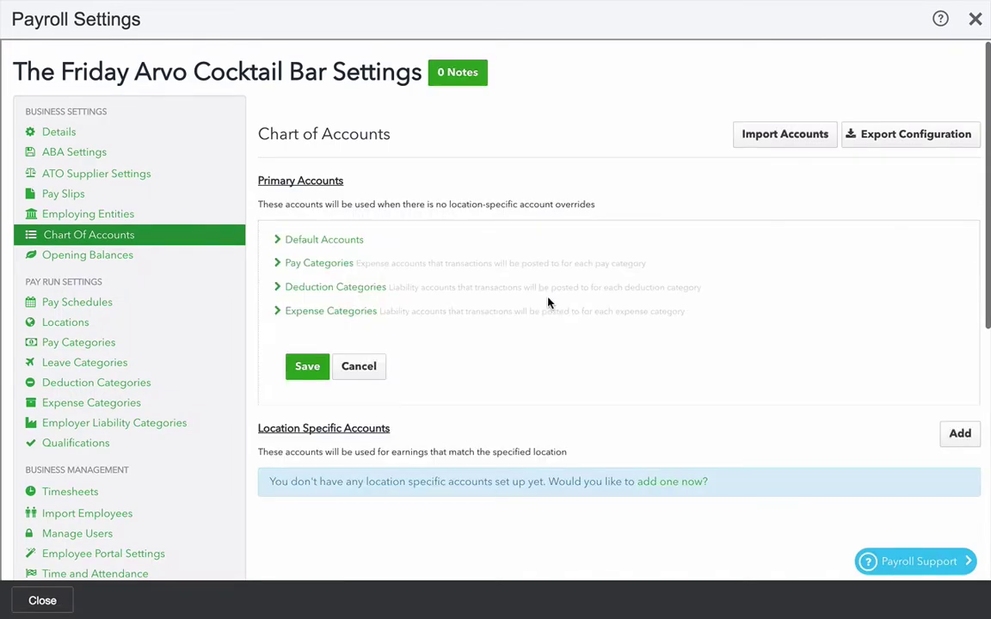
- Expand the Default Accounts section of the payroll chart of accounts to review it
scroll(573, 387, "down", 1)
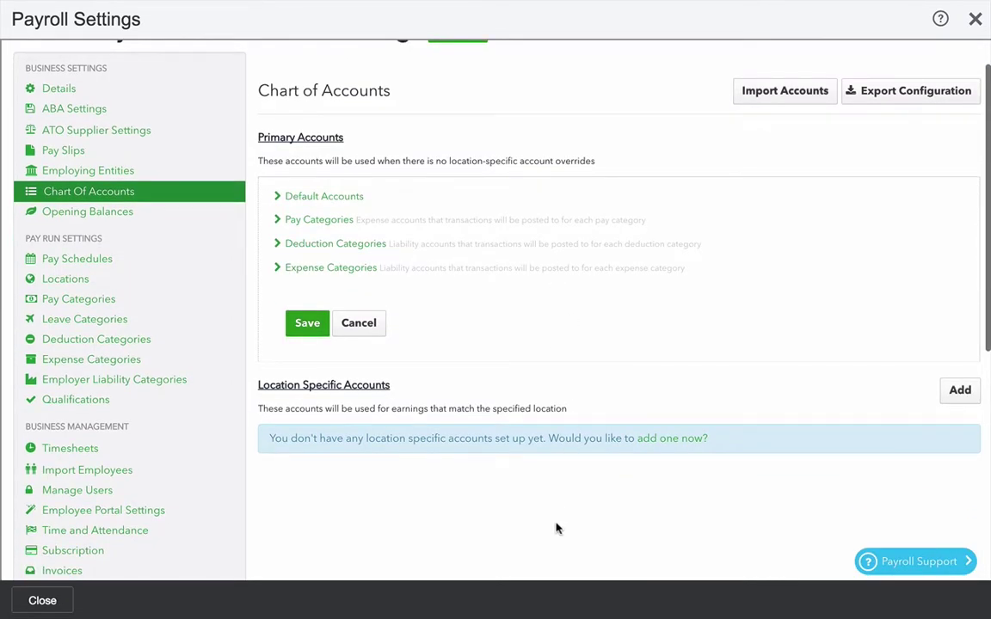
scroll(572, 462, "up", 1)
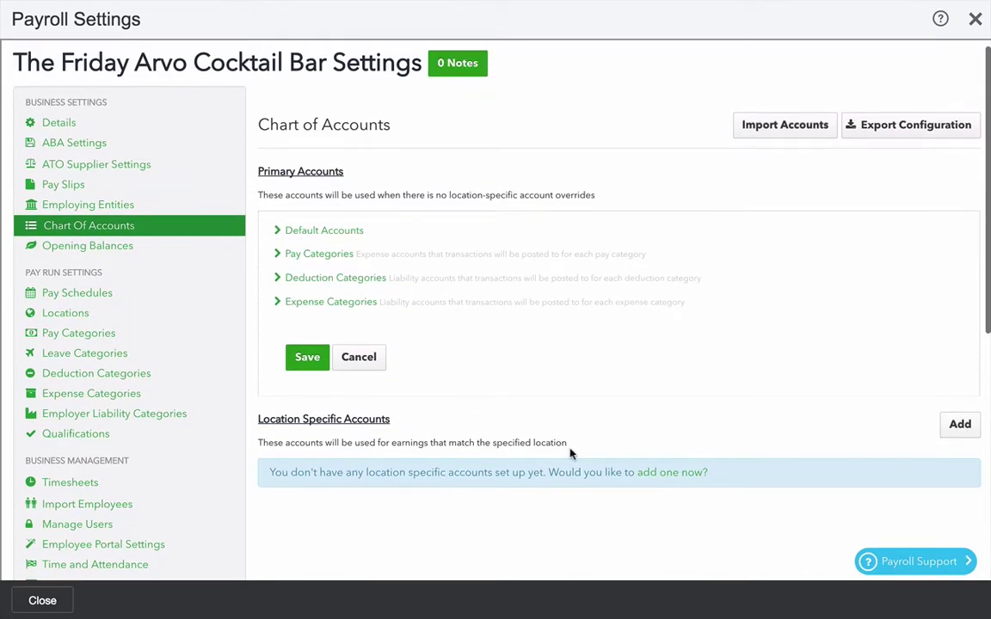
left_click(338, 233)
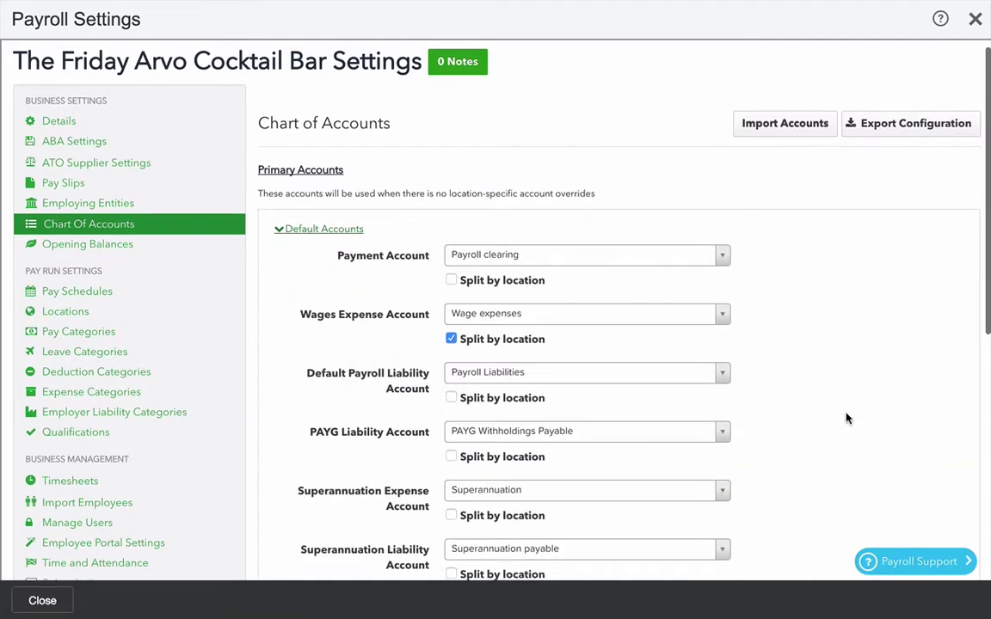
scroll(847, 417, "down", 2)
scroll(847, 419, "down", 1)
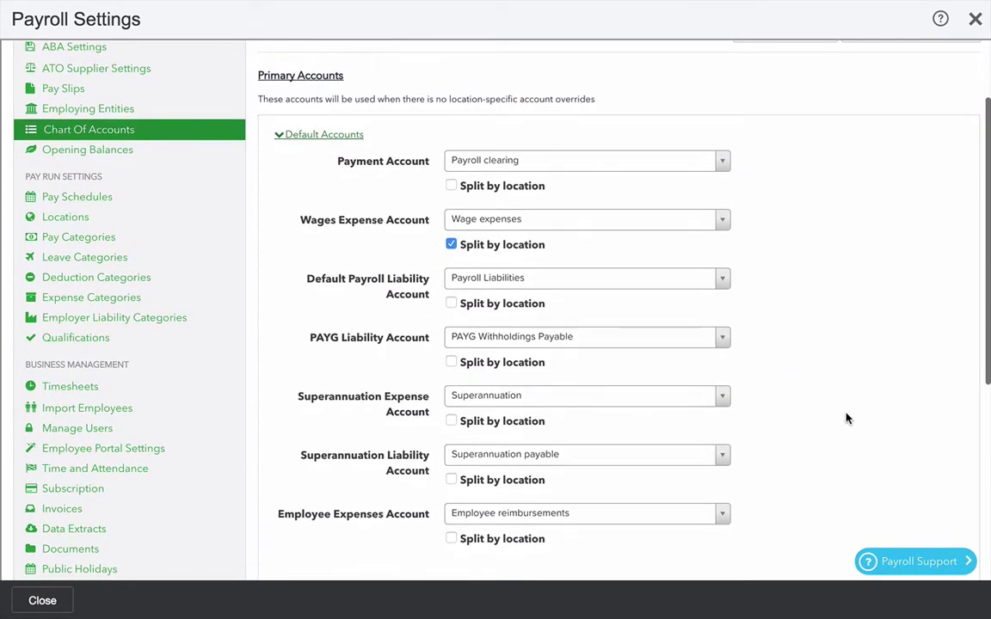
scroll(847, 419, "down", 1)
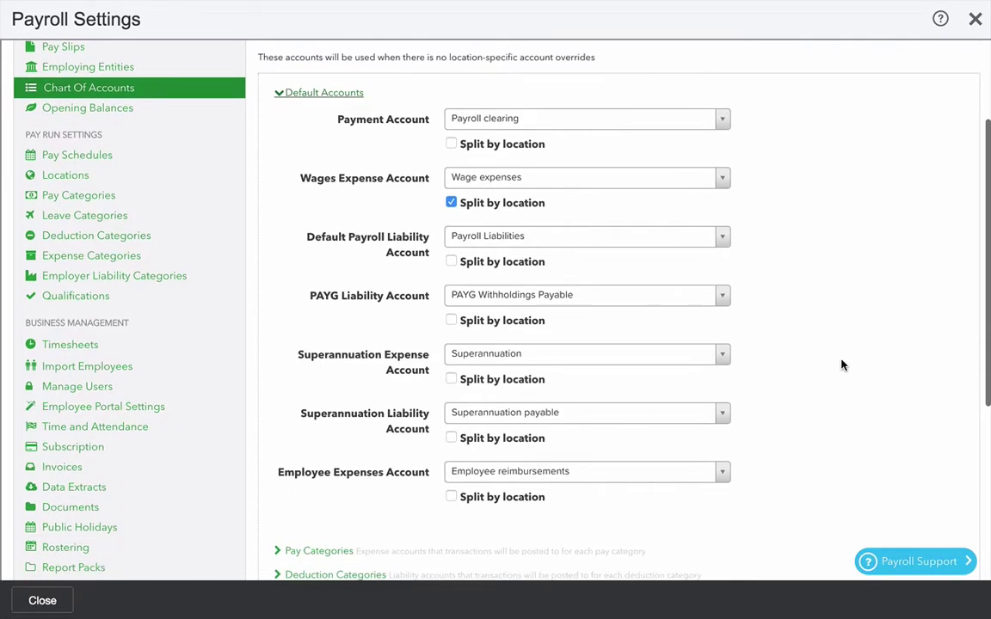
scroll(847, 435, "down", 2)
scroll(849, 439, "down", 2)
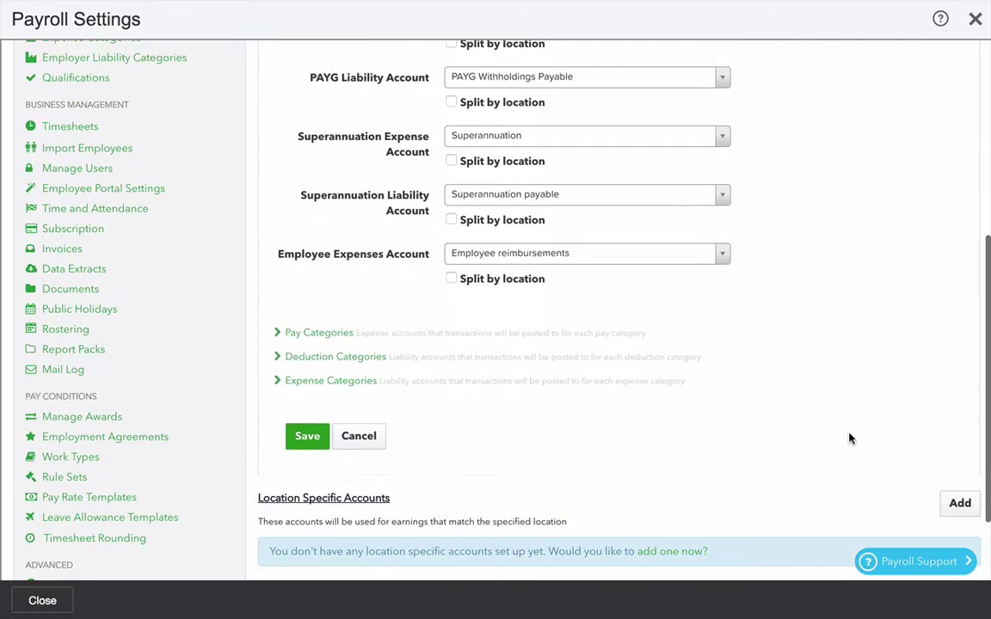
- Expand the Expense Categories and Pay Categories accounts, then save the chart of accounts
left_click(332, 381)
scroll(534, 531, "down", 1)
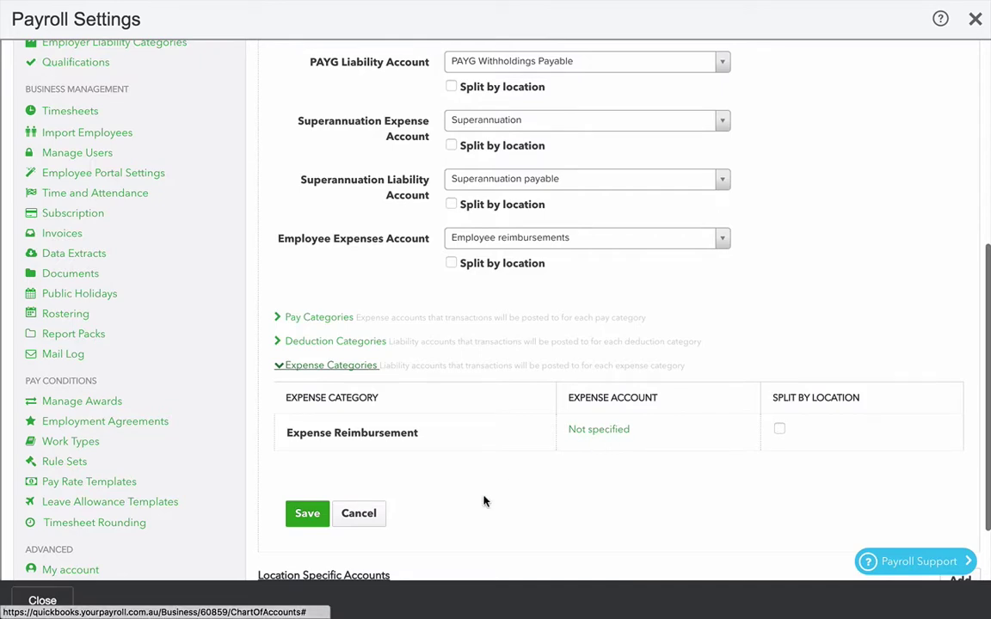
scroll(484, 518, "down", 1)
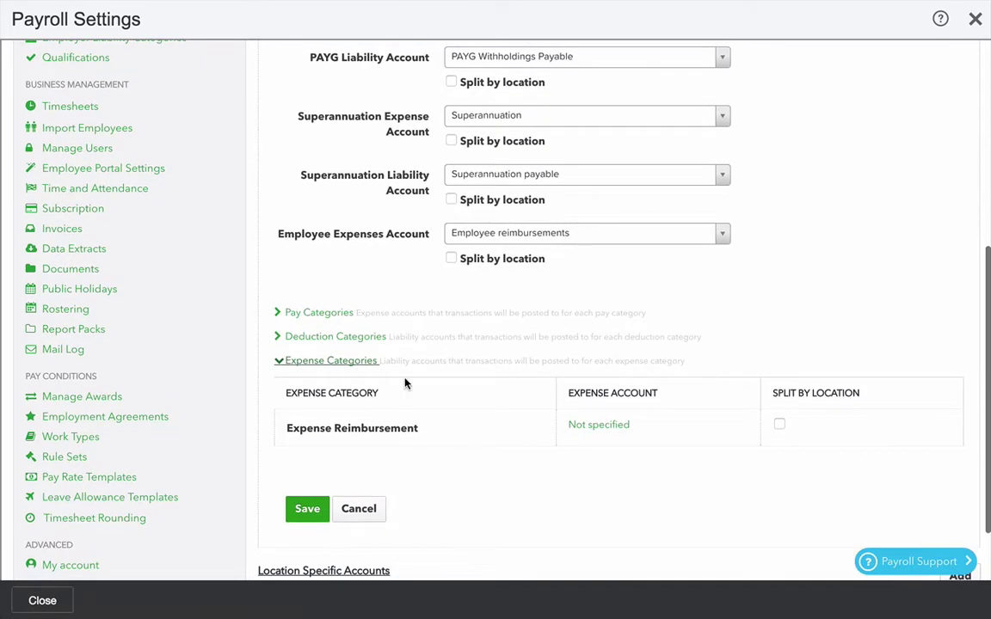
left_click(320, 314)
scroll(546, 473, "down", 3)
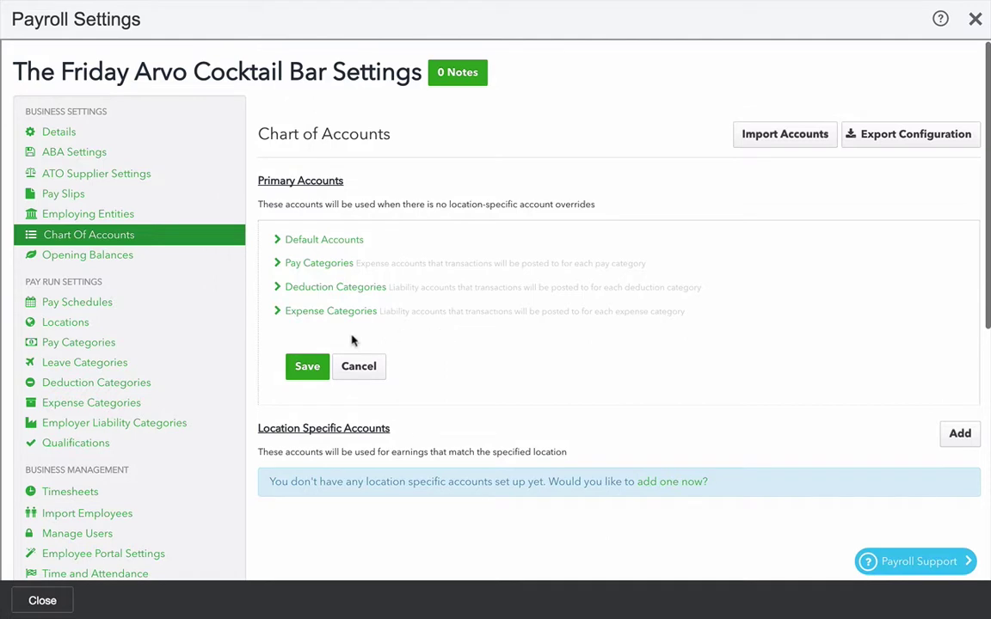
left_click(308, 368)
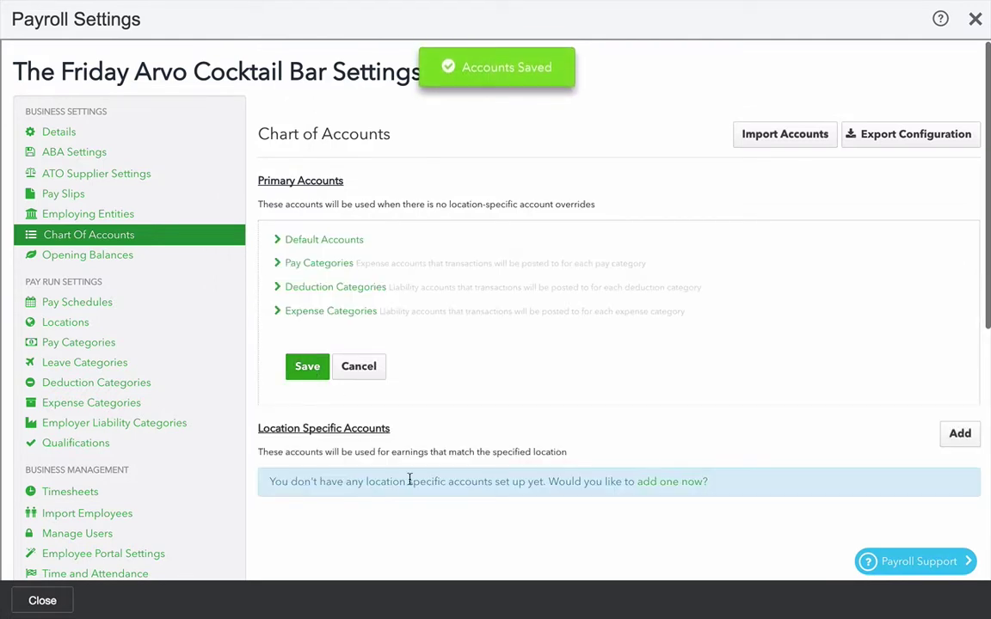
left_click(42, 601)
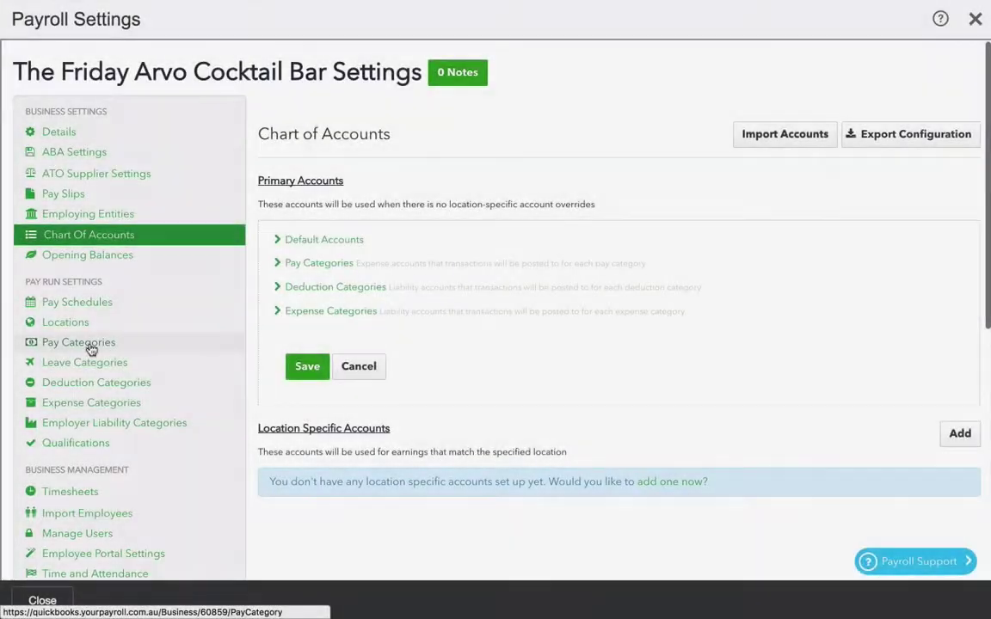
- On the Pay Categories page, add a new pay category named Car allowance
left_click(90, 347)
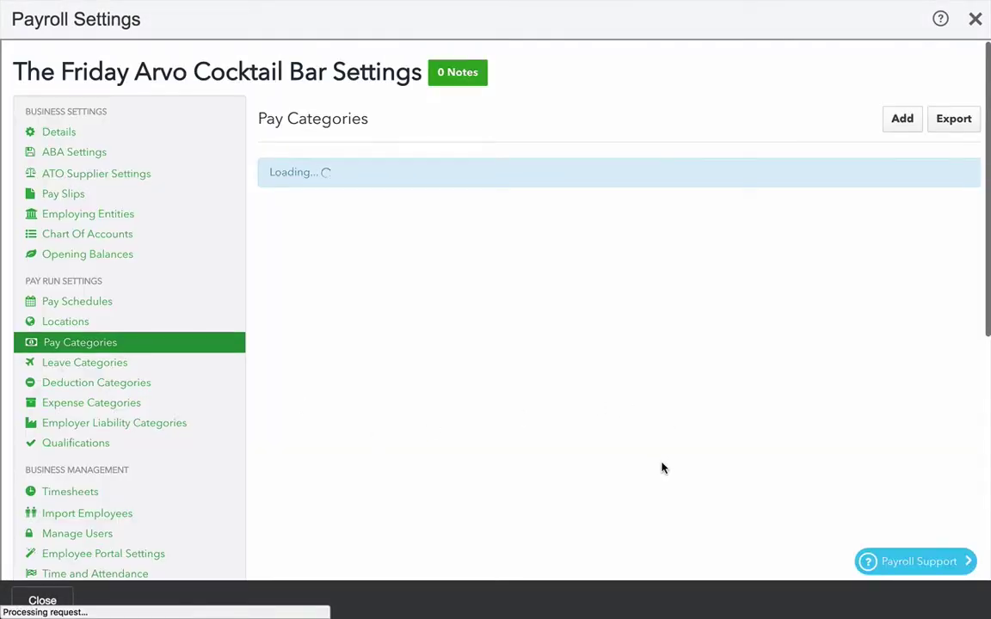
scroll(662, 467, "down", 1)
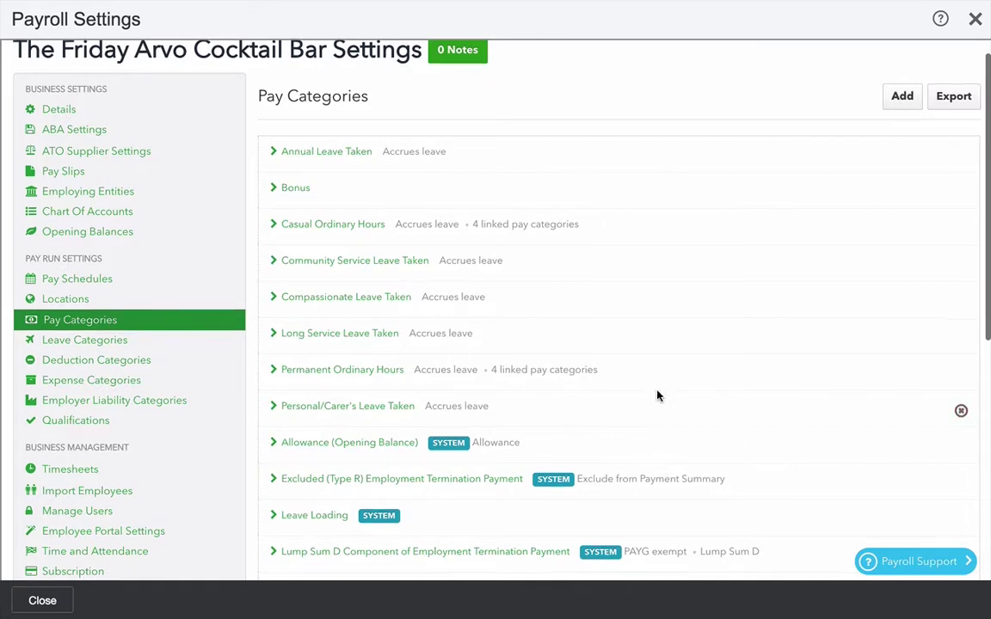
scroll(657, 393, "down", 3)
scroll(746, 233, "up", 4)
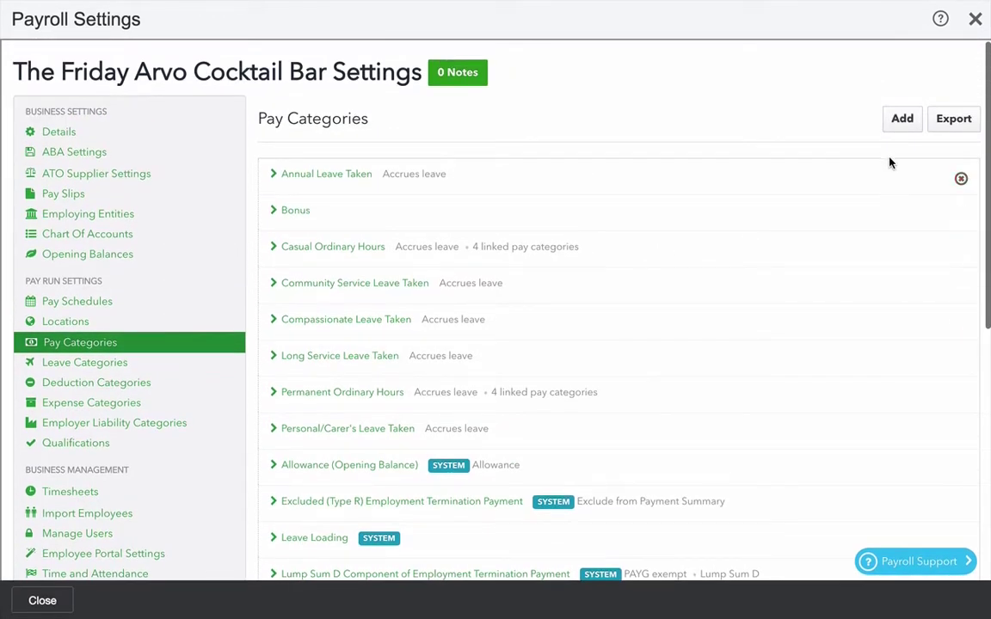
left_click(903, 121)
left_click(485, 157)
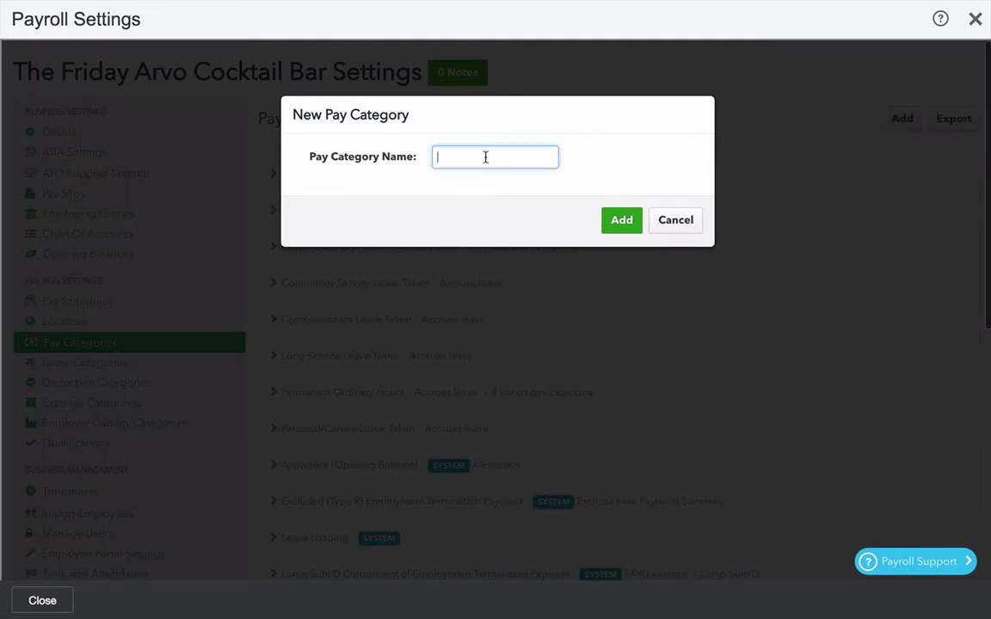
type("Car allowance")
left_click(613, 219)
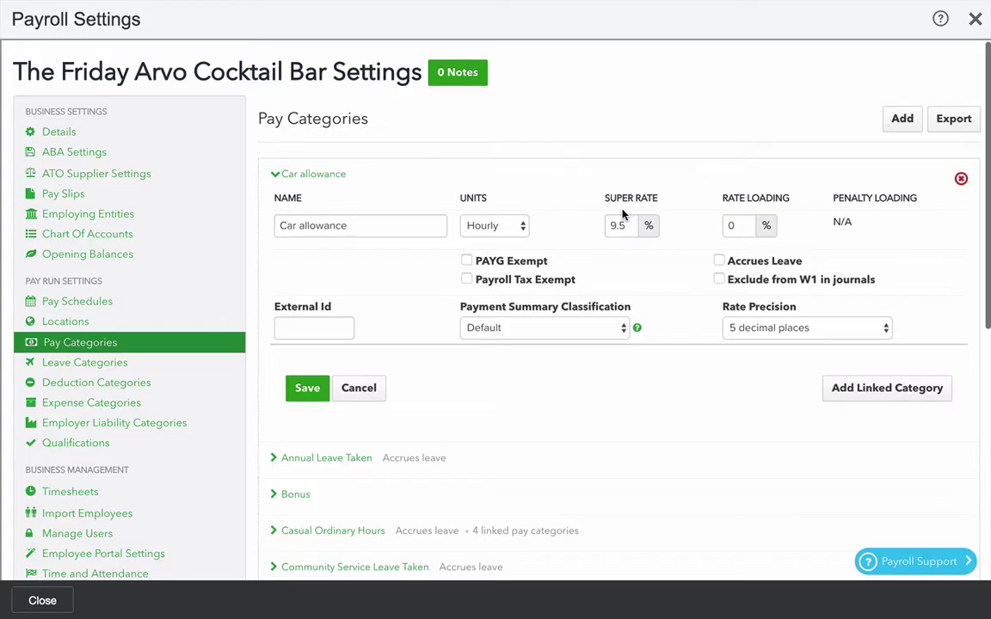
- Give Car allowance Fixed units, 0% super, PAYG exempt, W1 exclusion and Allowance classification; save
left_click(489, 226)
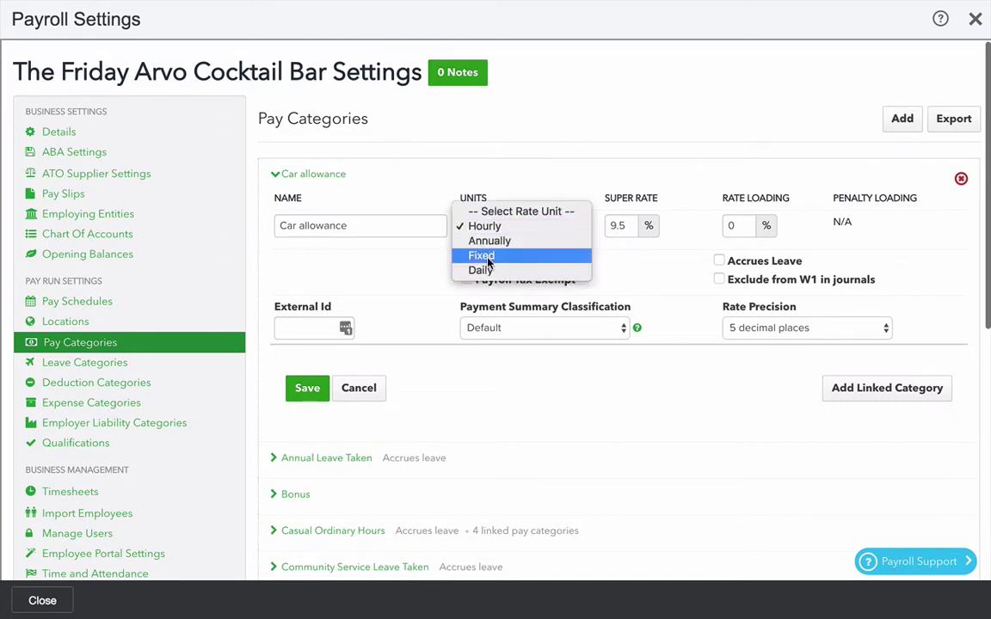
left_click(484, 256)
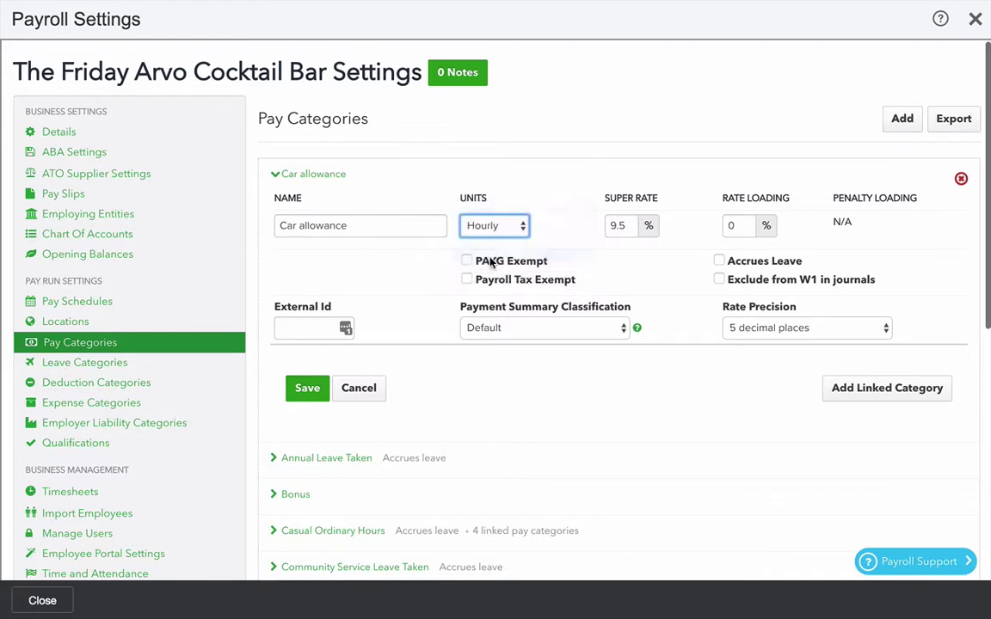
left_click(631, 226)
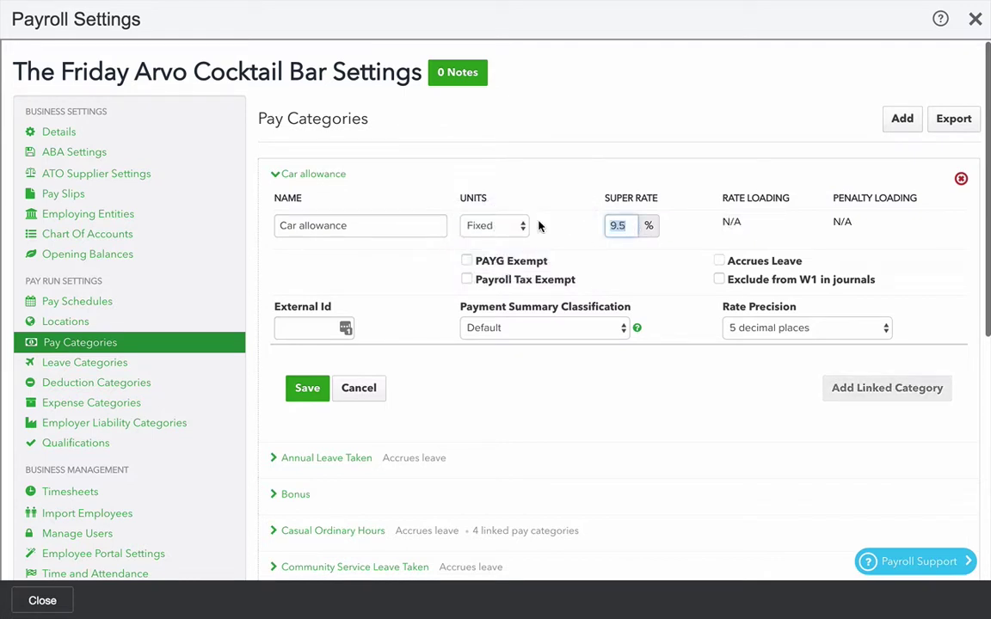
type("0")
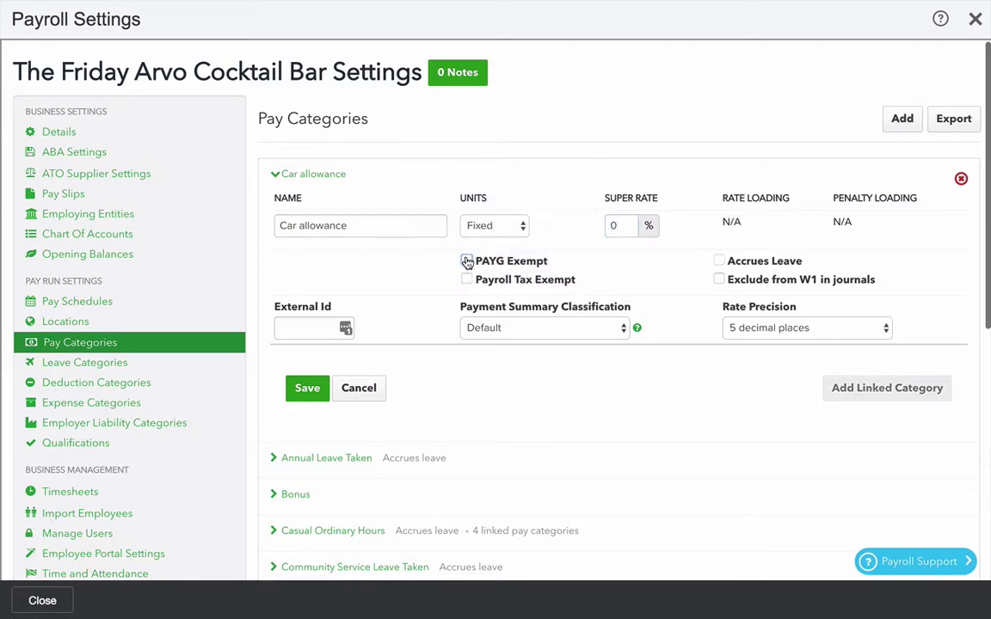
left_click(466, 261)
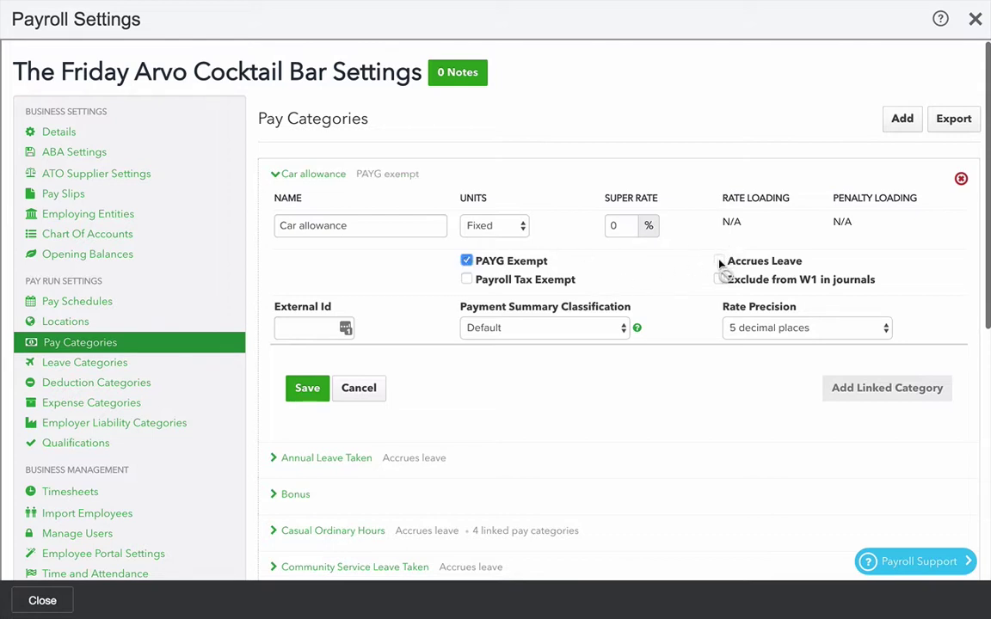
scroll(705, 378, "down", 1)
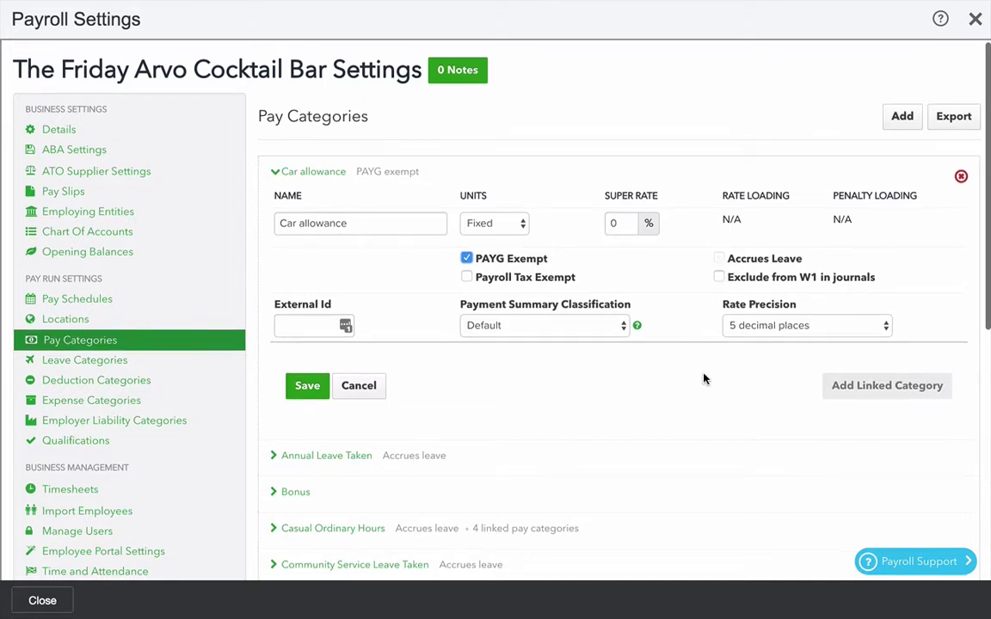
left_click(720, 277)
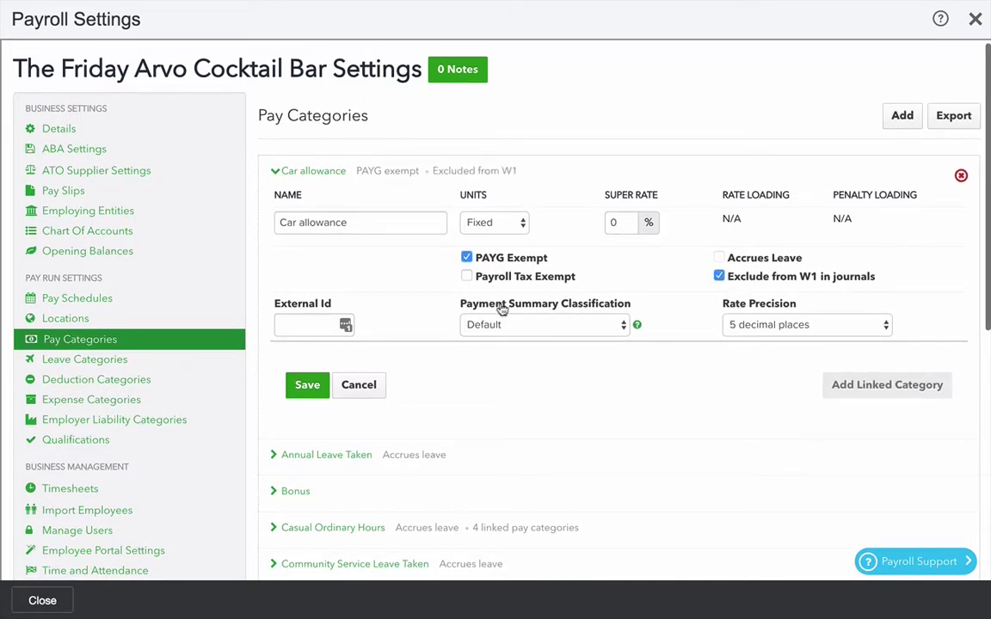
left_click(585, 325)
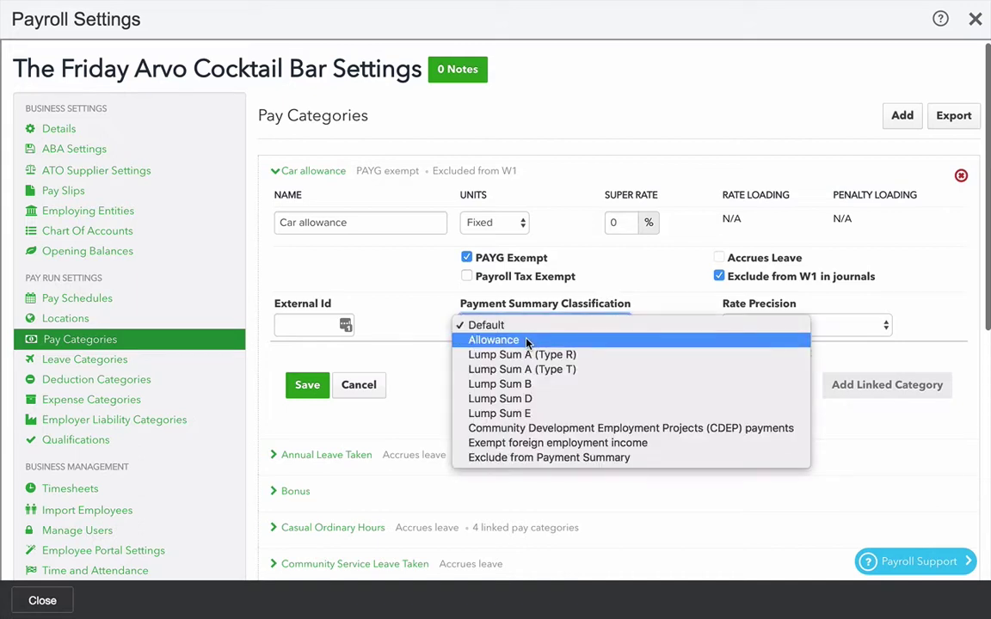
left_click(526, 341)
left_click(302, 385)
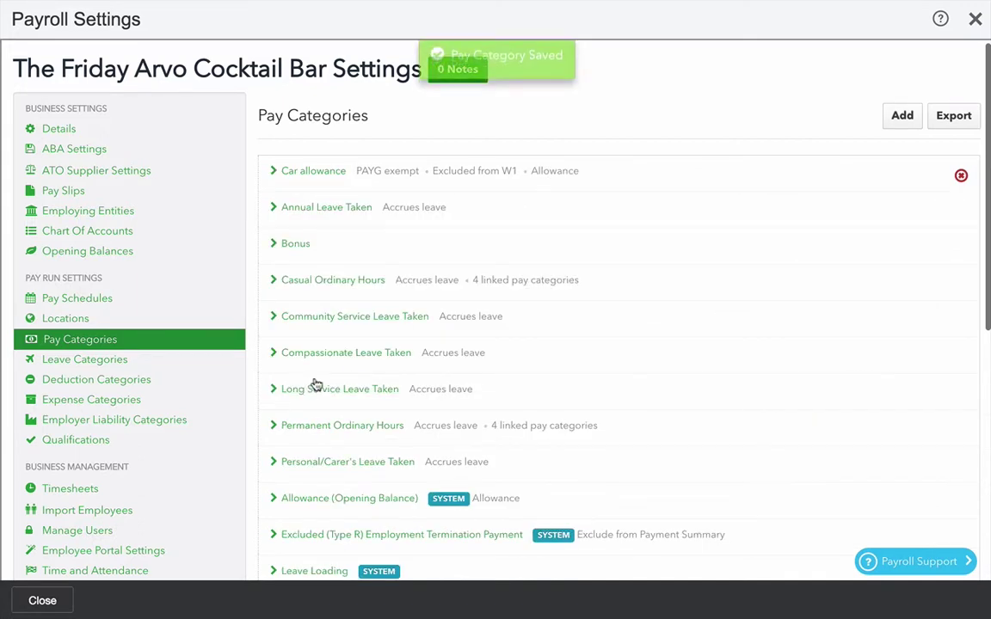
scroll(526, 437, "down", 1)
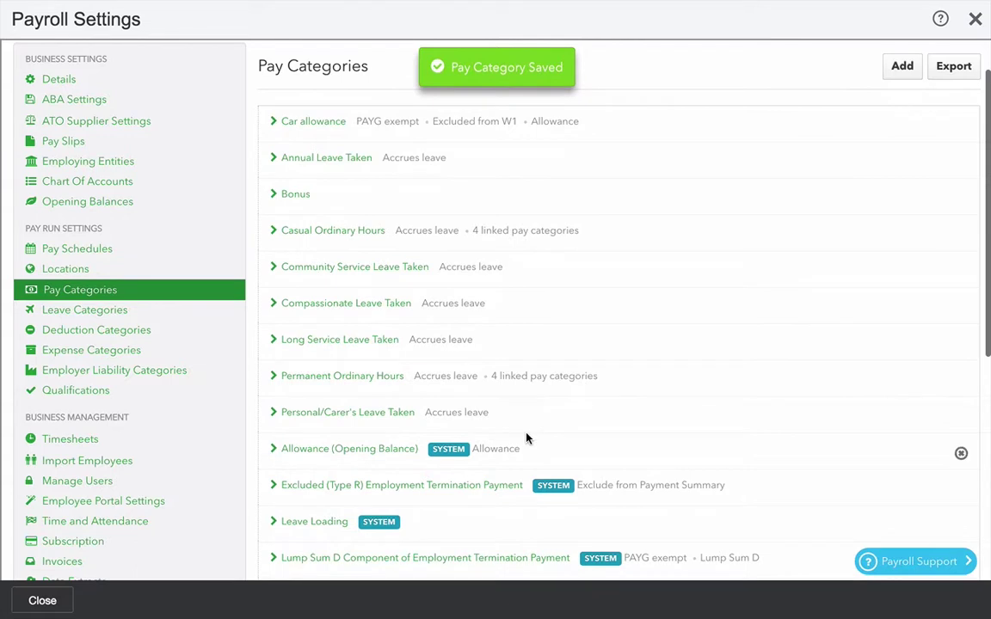
- Expand the Casual Ordinary Hours pay category to review its linked categories
left_click(348, 235)
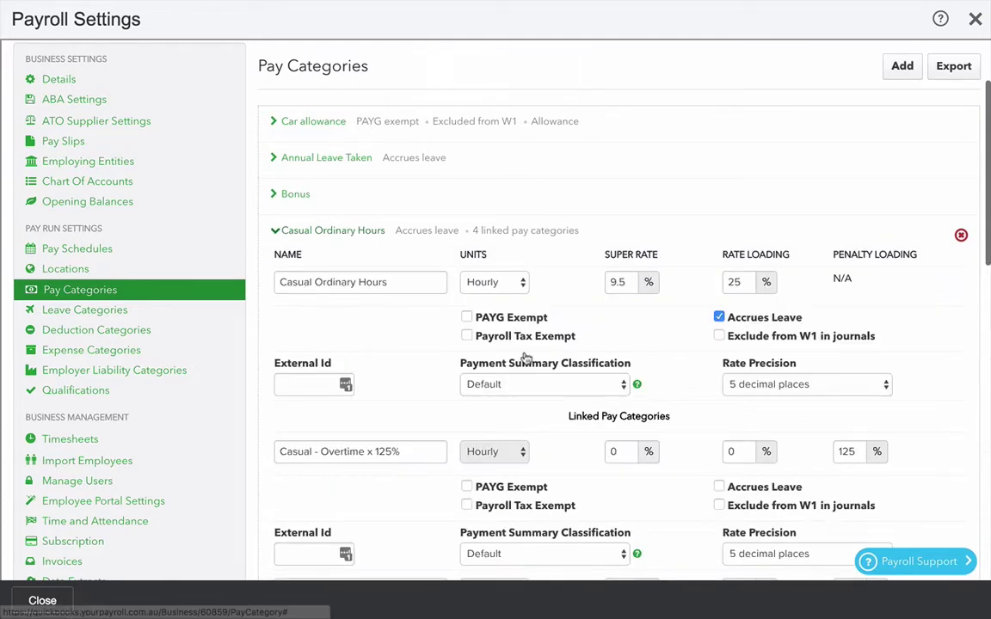
scroll(574, 487, "down", 1)
scroll(575, 487, "down", 1)
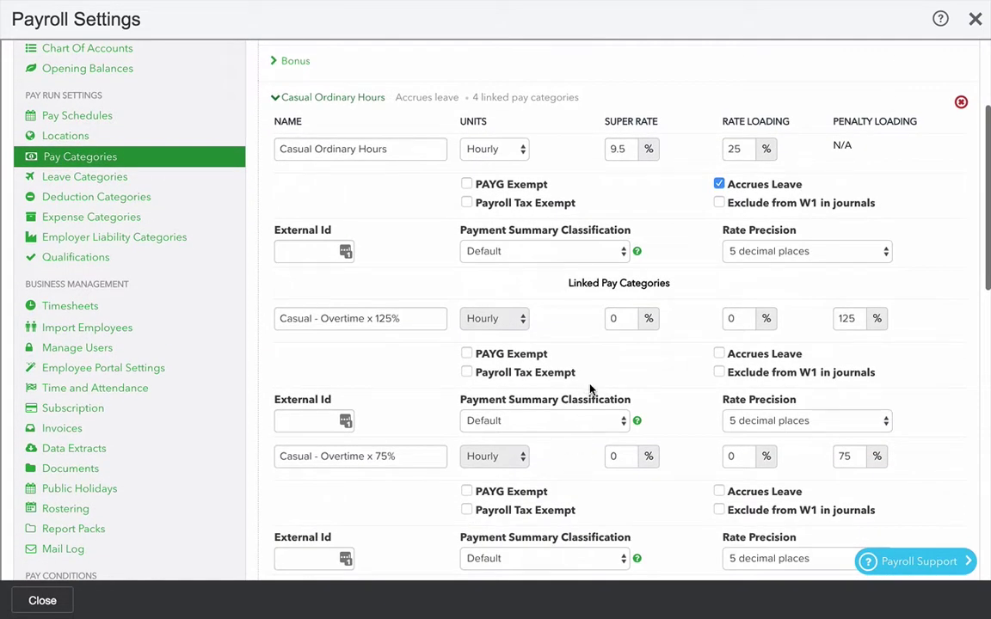
scroll(592, 387, "down", 1)
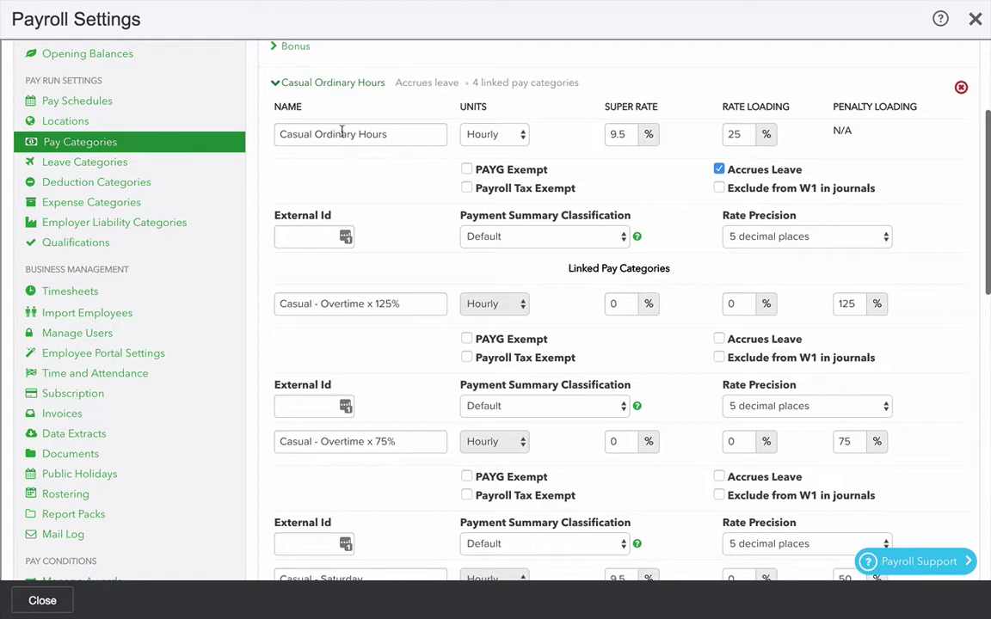
scroll(530, 364, "down", 2)
scroll(531, 365, "up", 2)
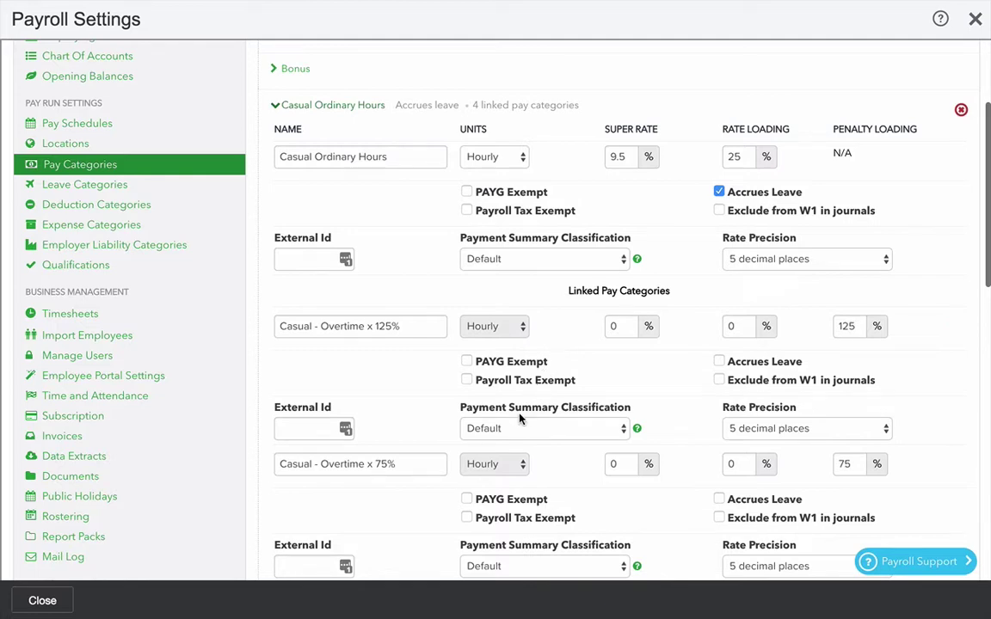
scroll(584, 418, "down", 3)
scroll(520, 419, "down", 4)
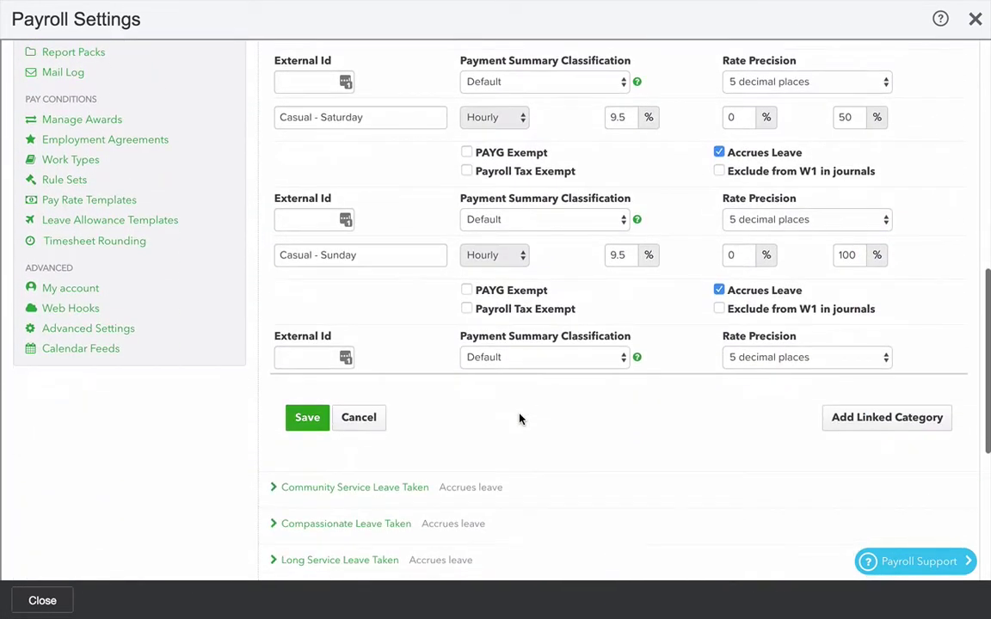
- Add a Casual - Public Holidays linked category with 9.5% super and 150% penalty loading
left_click(875, 421)
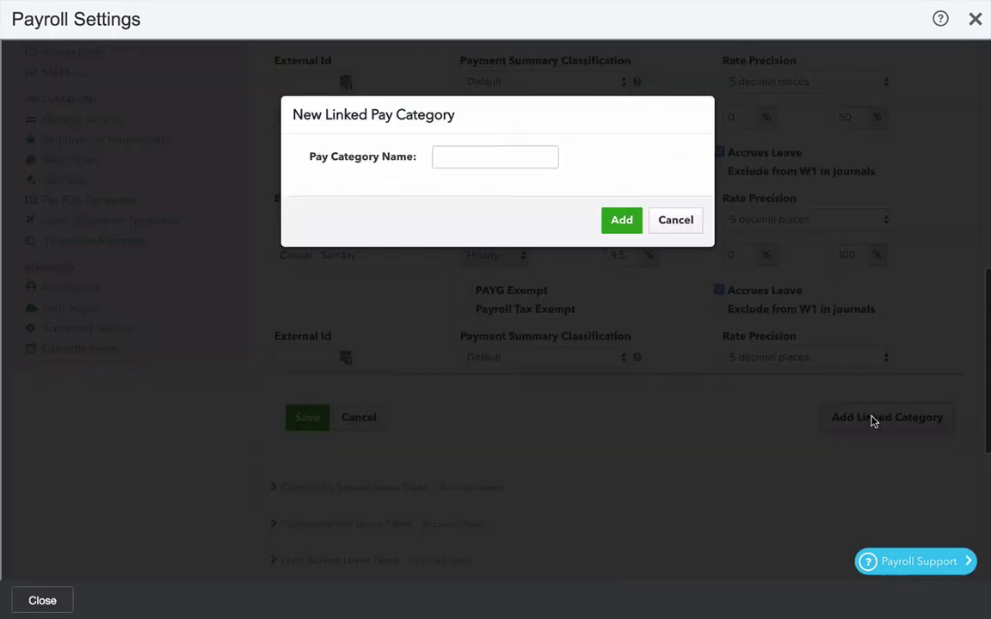
left_click(458, 155)
type("Casual")
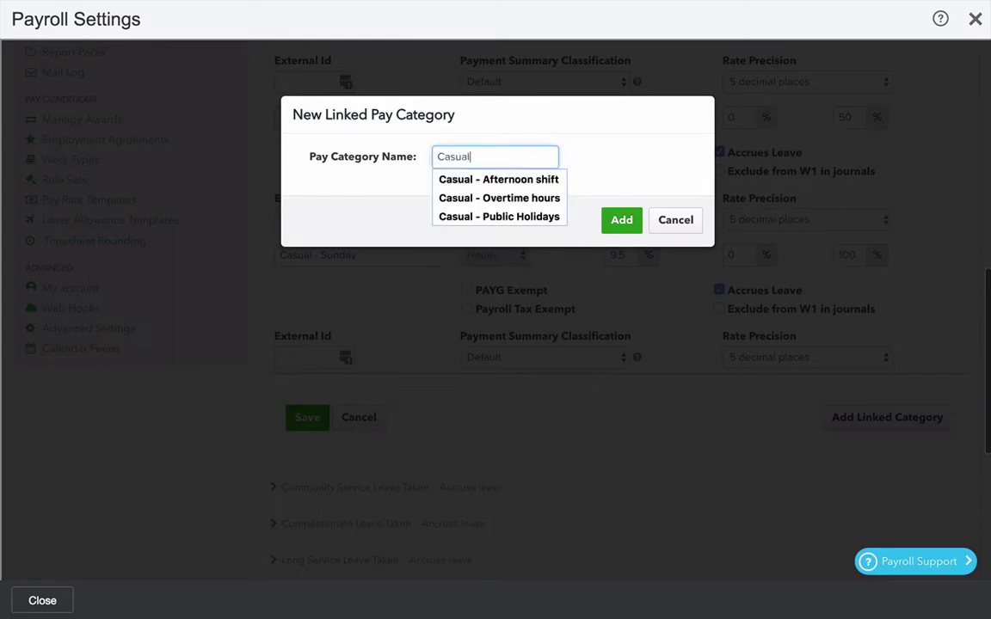
type(" - Public Holidays")
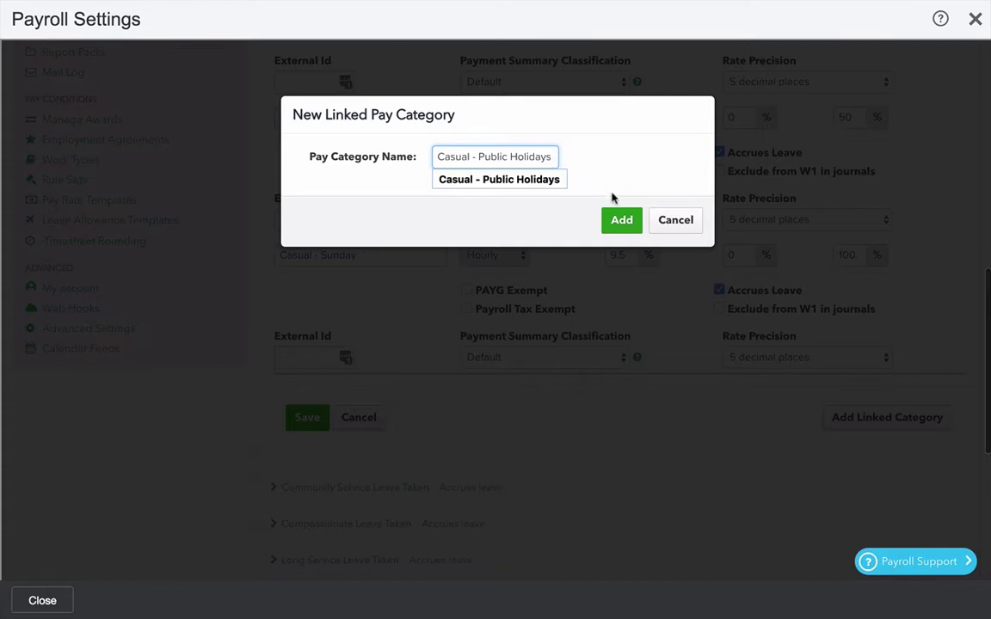
left_click(618, 221)
scroll(638, 366, "down", 1)
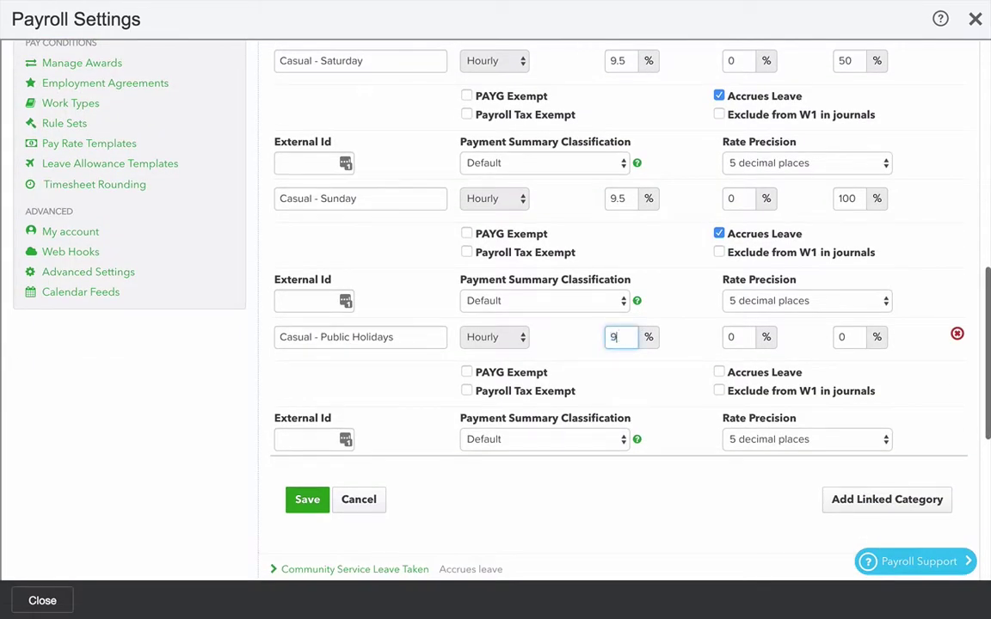
key("Tab")
key("Tab")
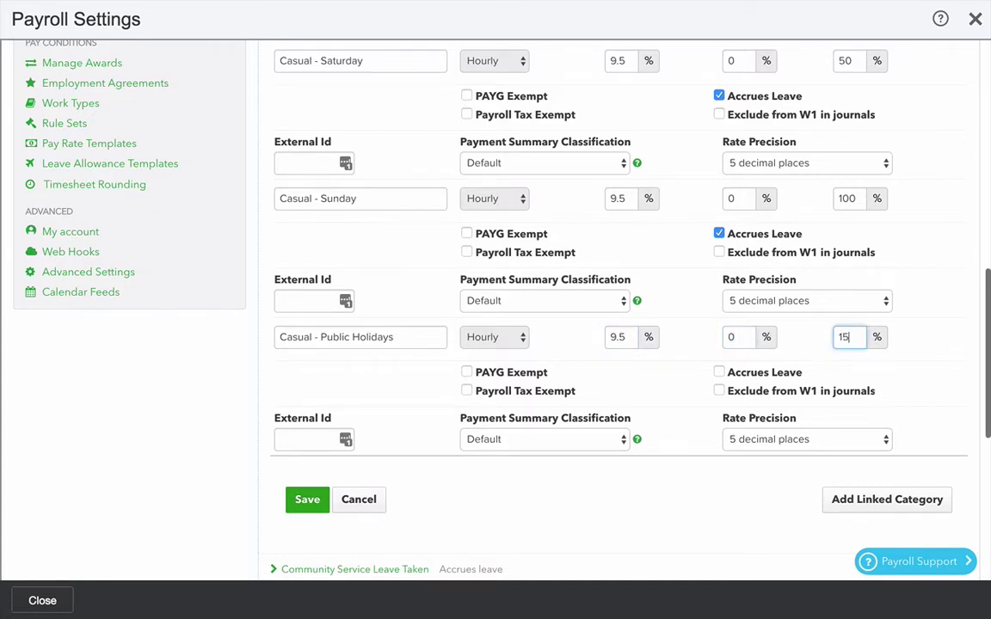
type("150")
key("Tab")
scroll(617, 419, "down", 1)
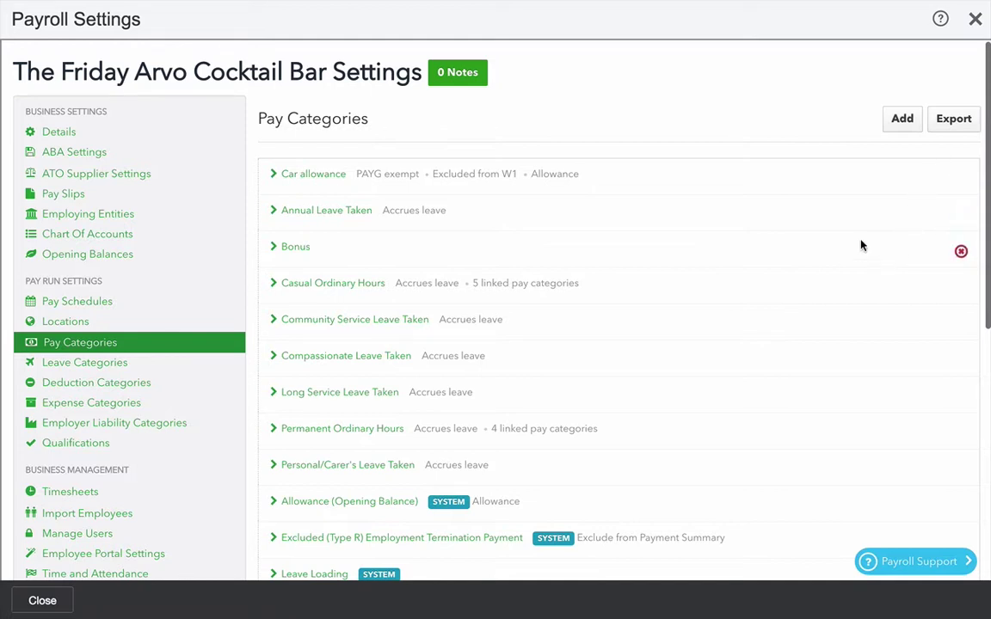
- Add a Salary pay category with Annually units and Accrues Leave ticked, and save it
left_click(902, 119)
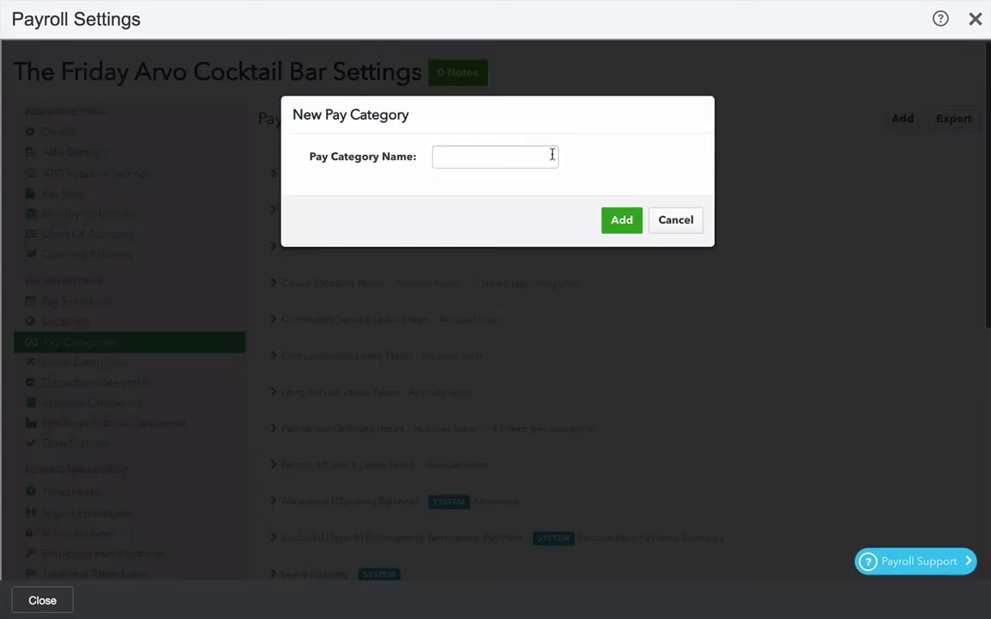
left_click(475, 155)
type("Salary")
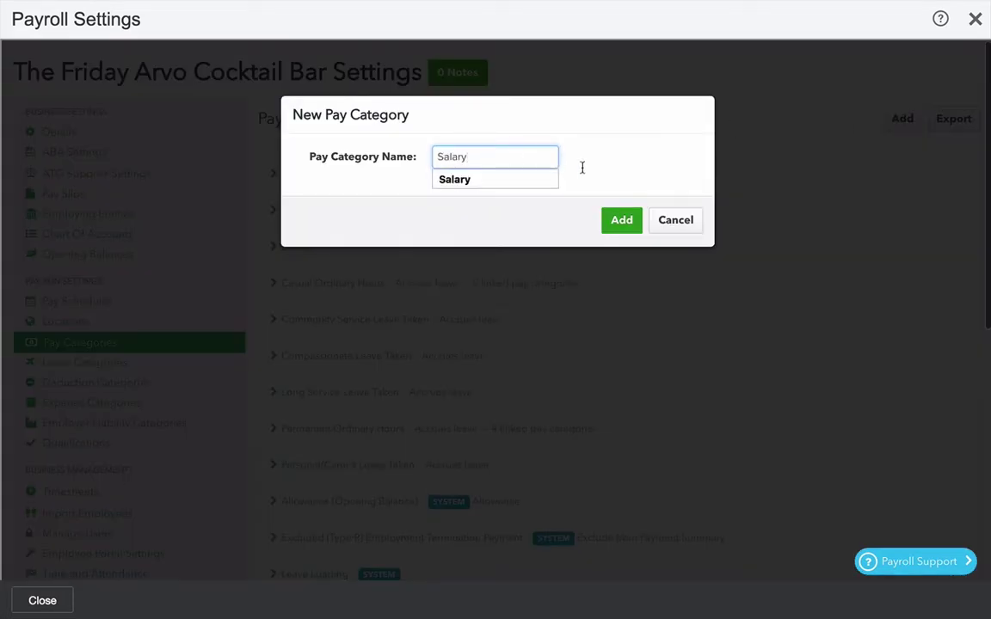
left_click(621, 221)
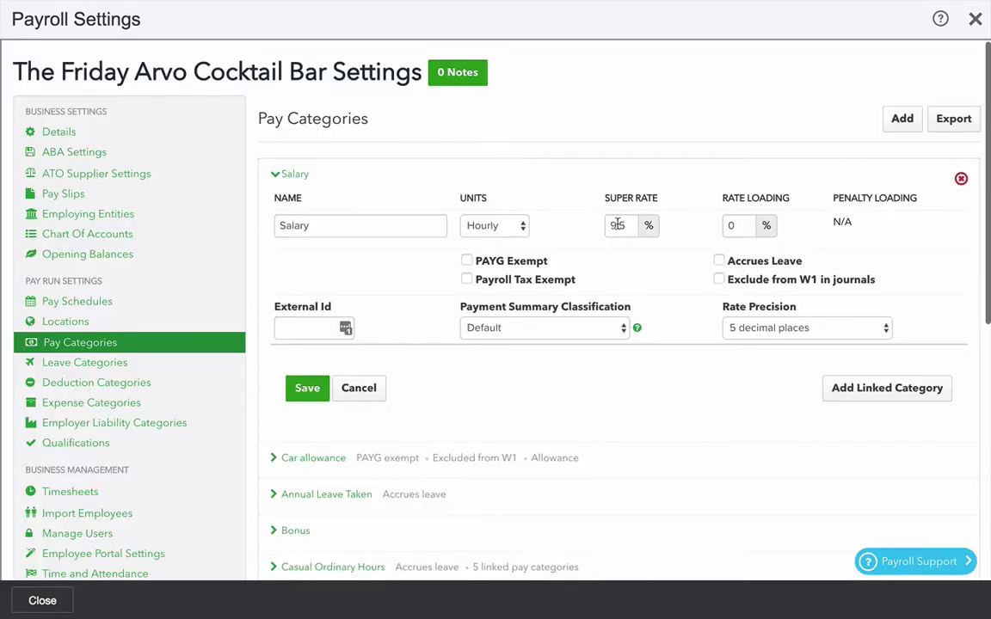
left_click(499, 227)
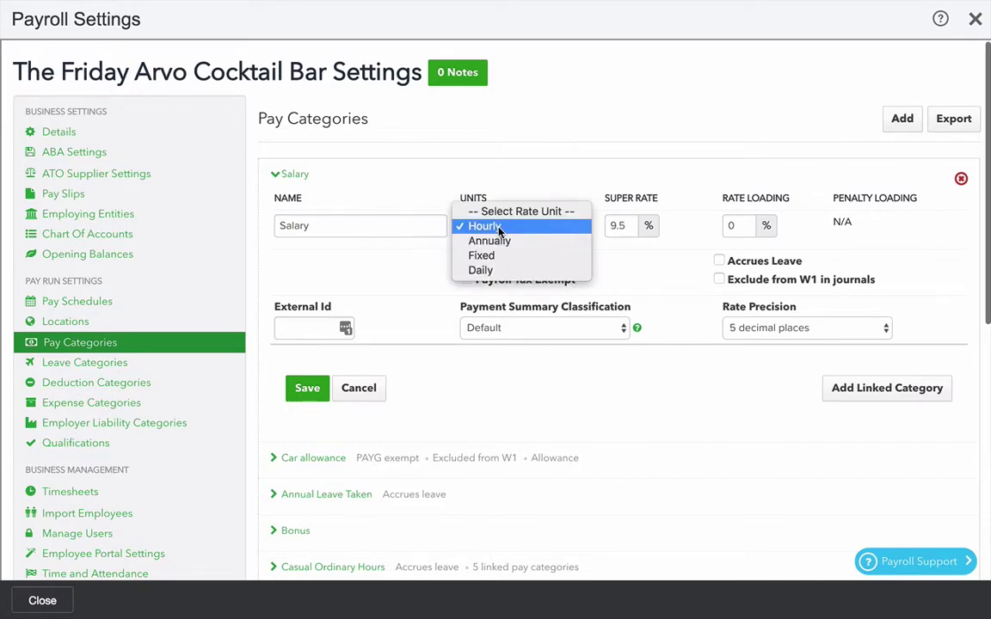
left_click(496, 243)
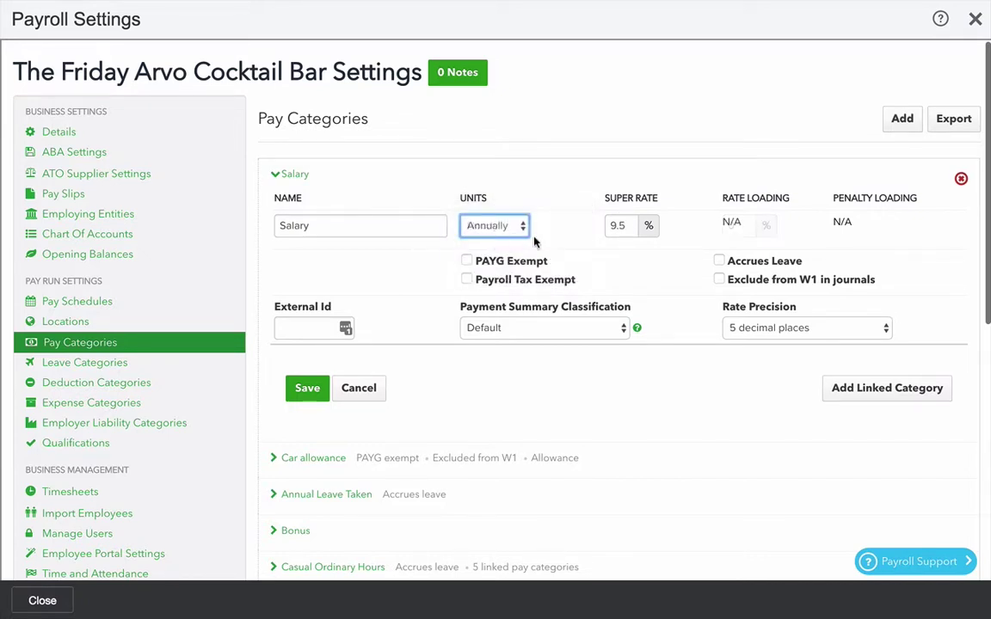
left_click(719, 260)
left_click(305, 388)
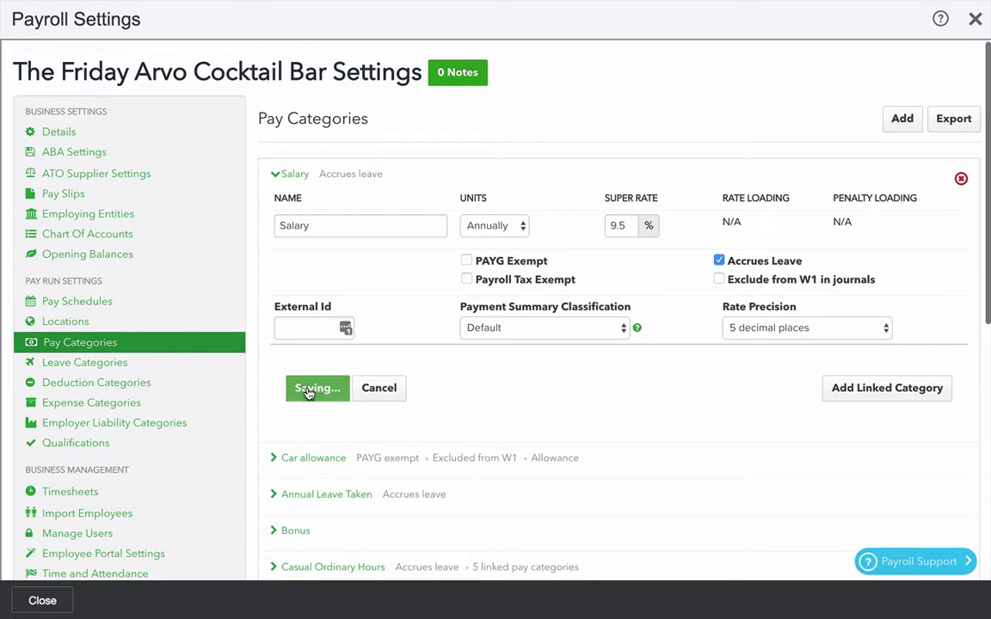
scroll(116, 395, "down", 4)
scroll(116, 395, "up", 1)
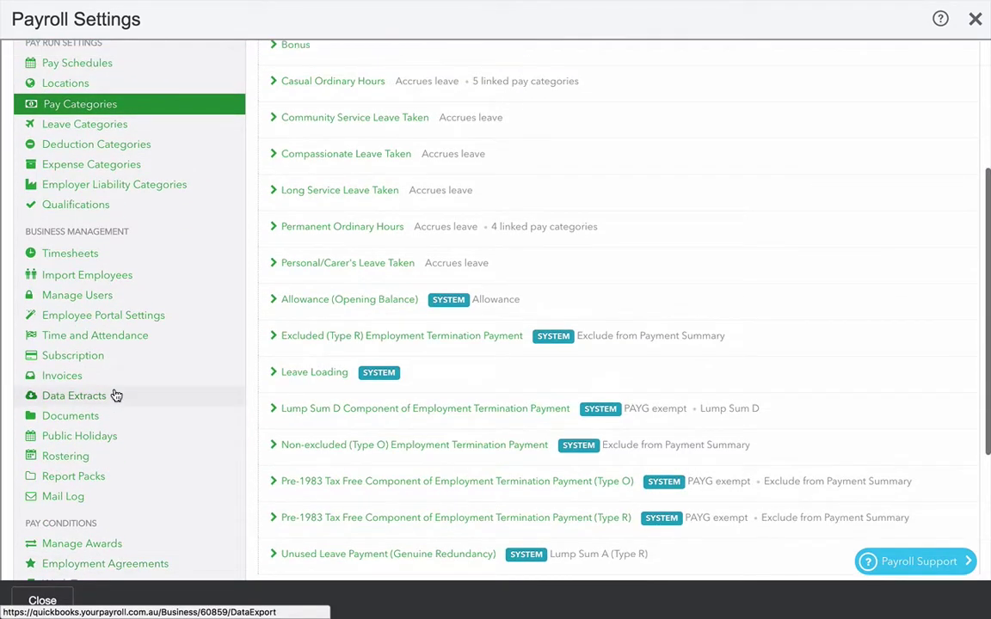
scroll(116, 395, "down", 3)
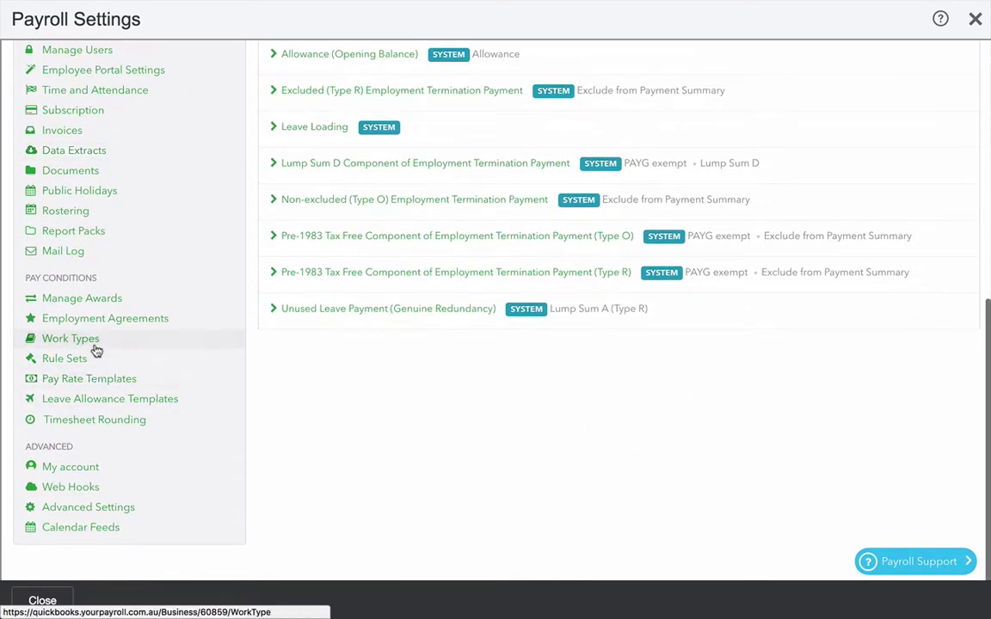
- In Work Types, start a new work type named Casual weekday hours
left_click(97, 349)
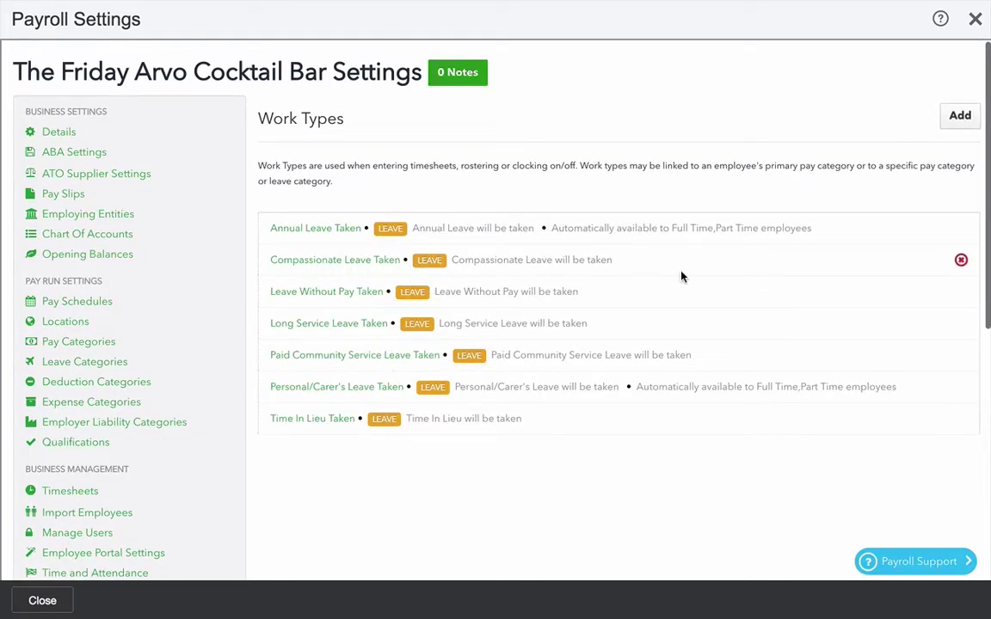
left_click(960, 118)
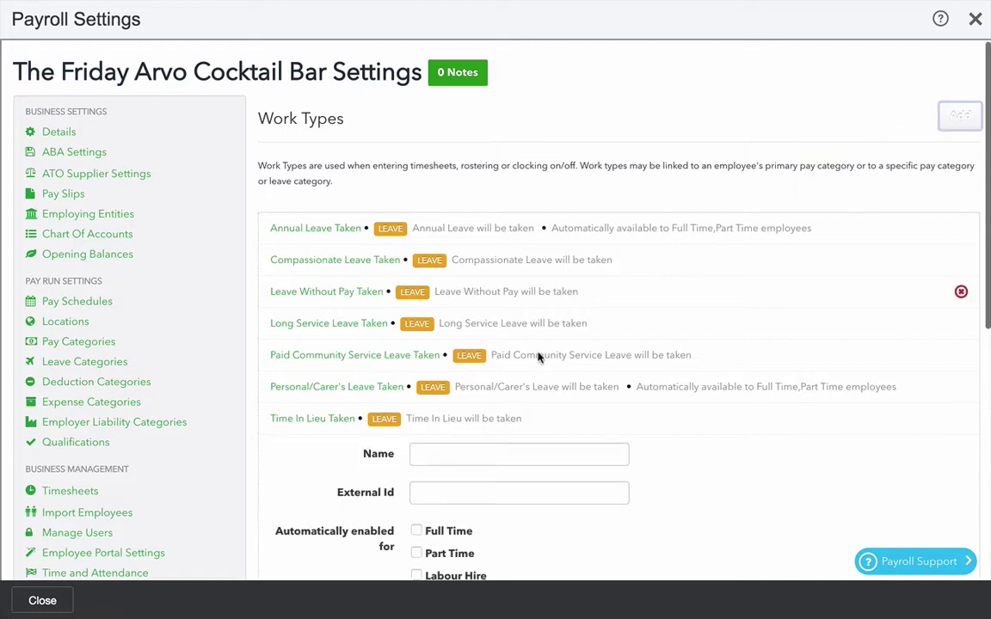
left_click(436, 455)
type("Casual weekday hours")
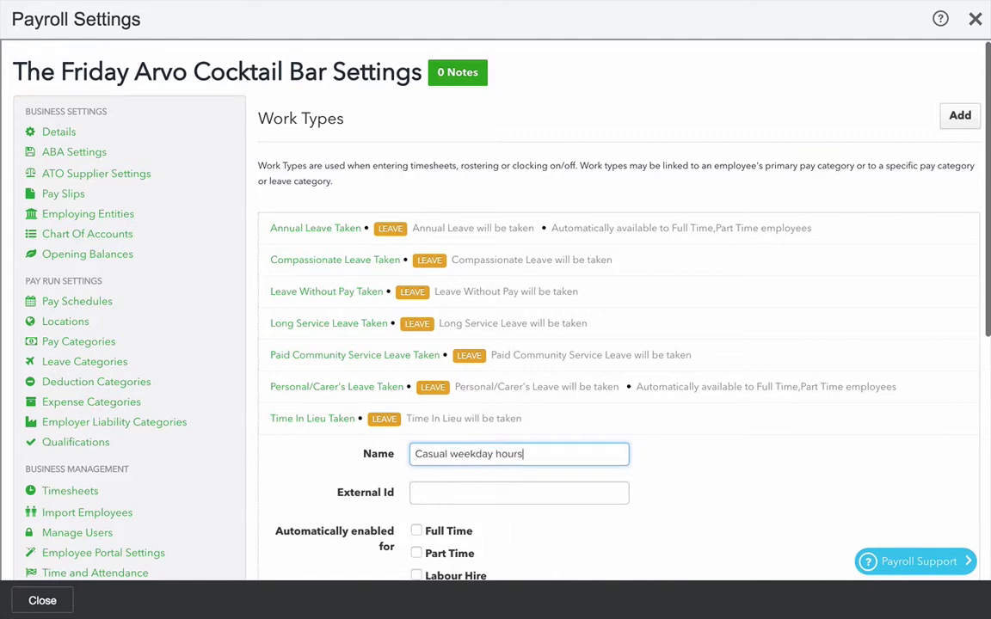
key("Tab")
scroll(626, 481, "down", 2)
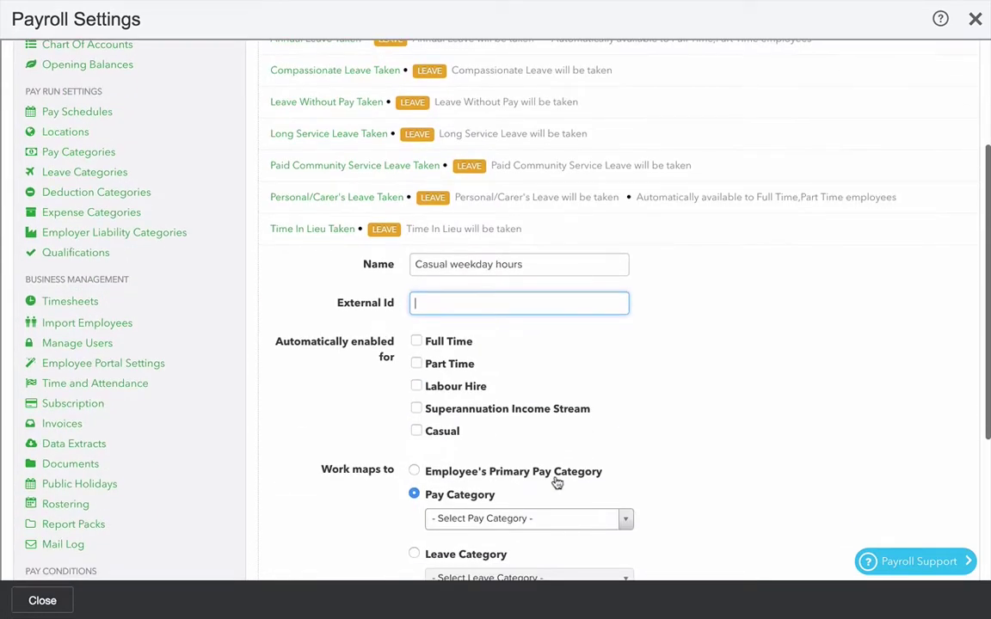
- Make it available to Casual employees, map it to Casual Ordinary Hours, and save
left_click(417, 431)
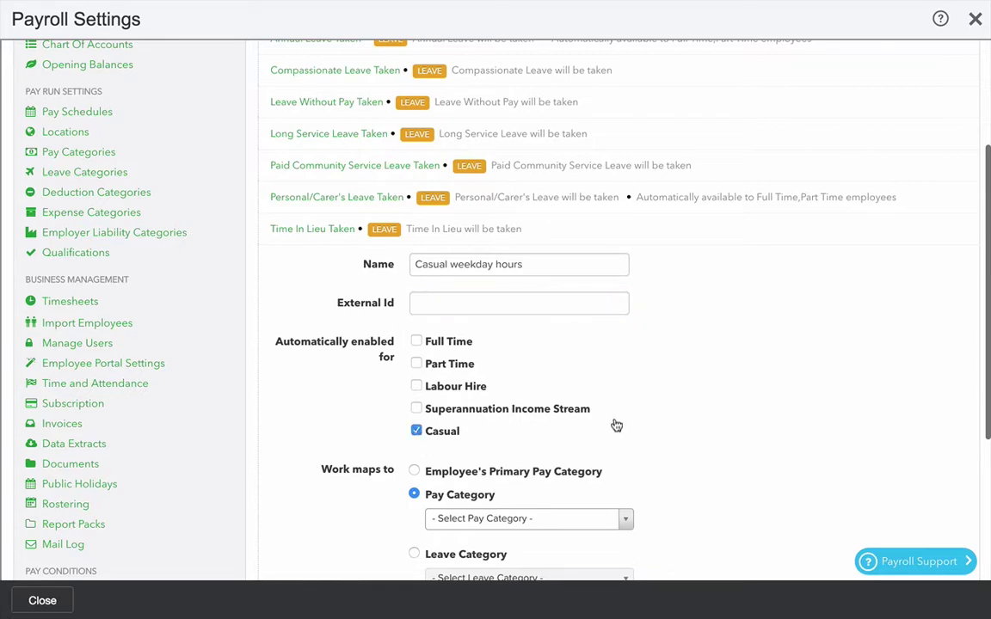
scroll(636, 430, "down", 1)
left_click(535, 393)
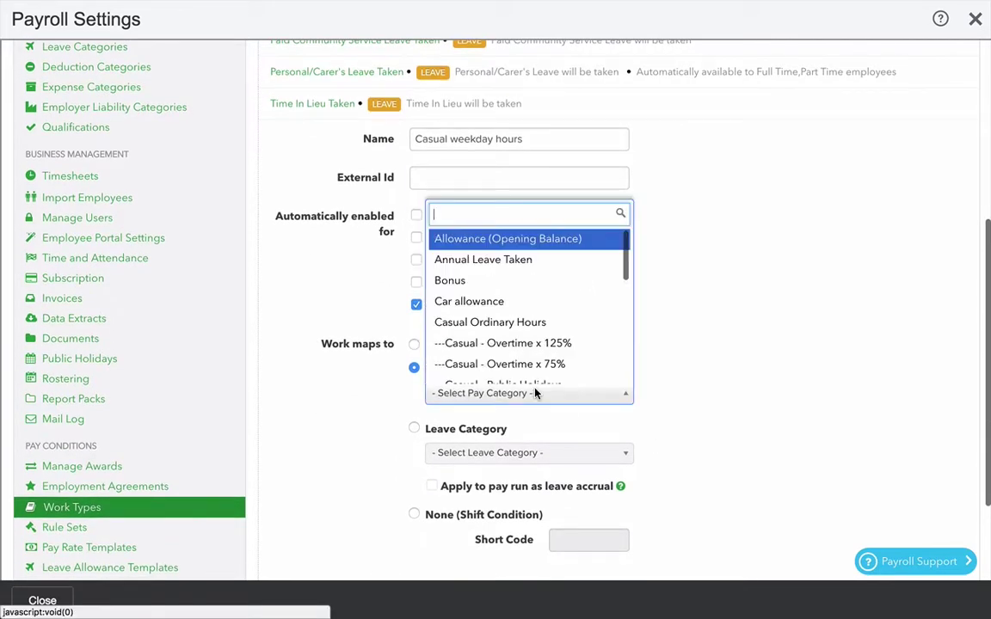
left_click(508, 312)
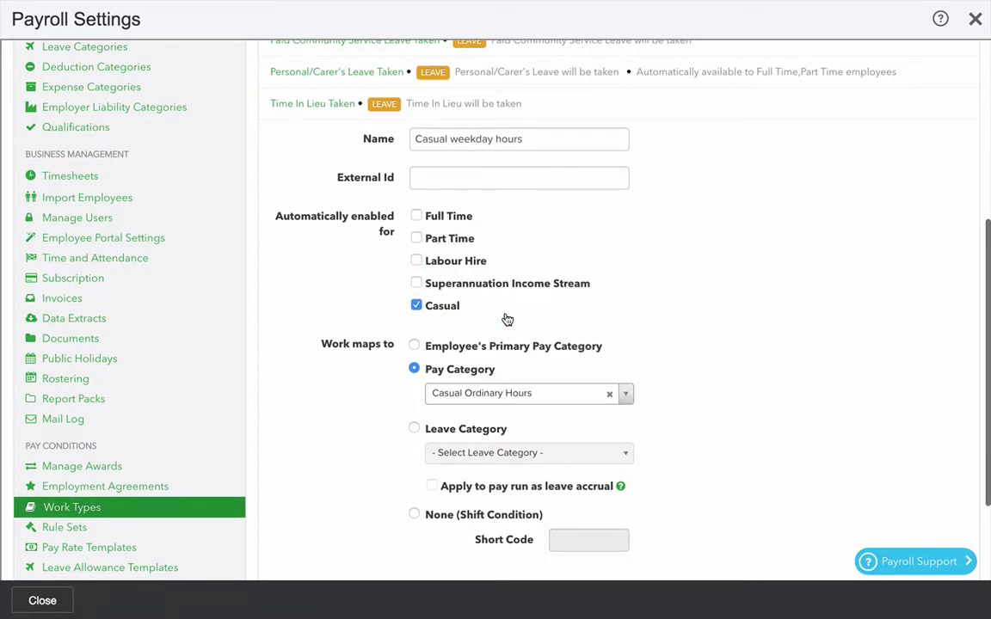
scroll(714, 368, "down", 3)
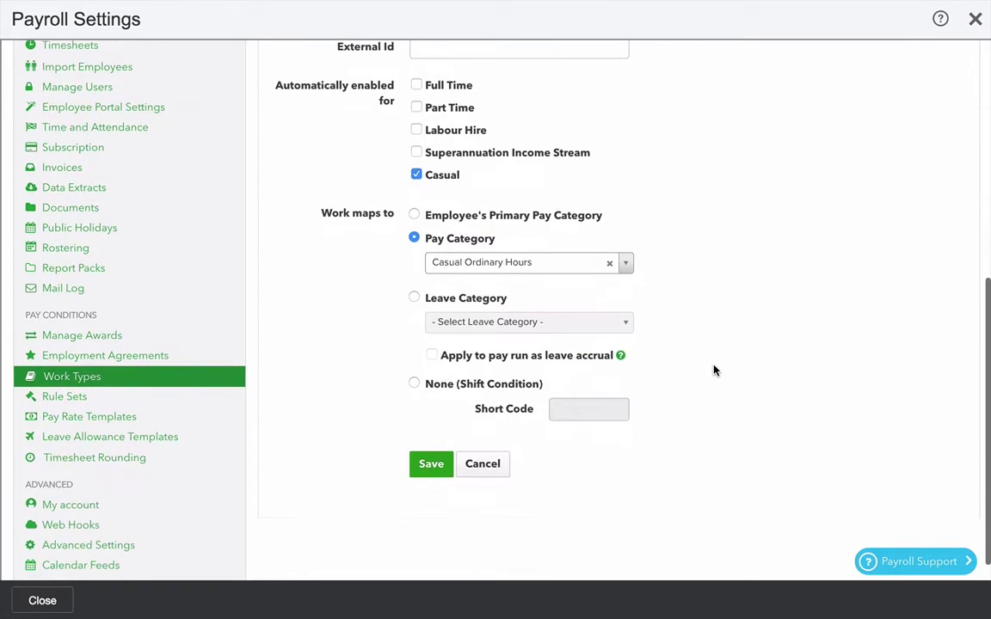
left_click(436, 462)
scroll(651, 315, "up", 5)
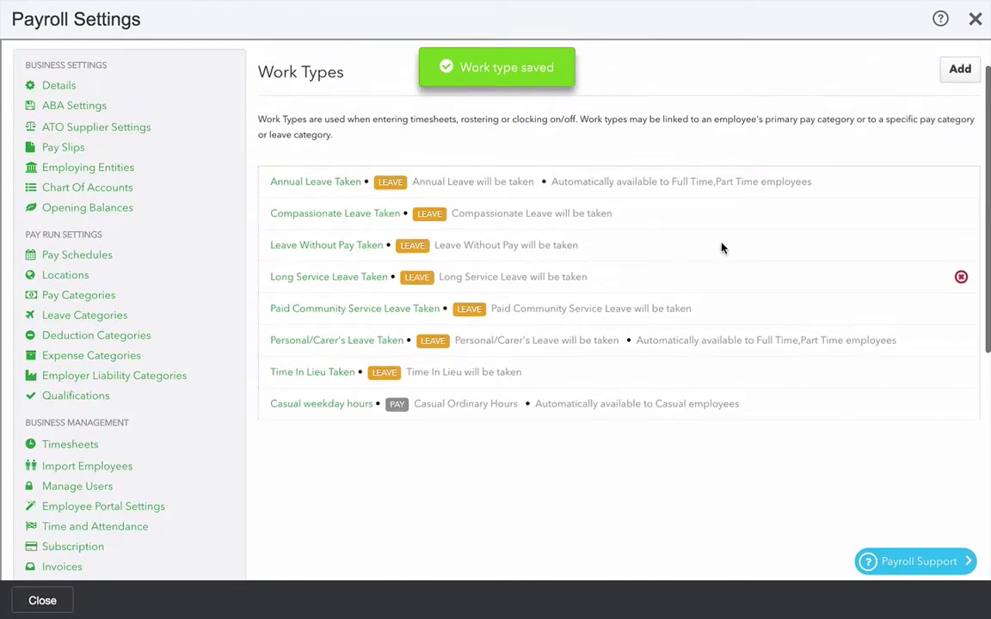
- Add and save a Casual Saturday hours work type for Casual employees, mapped to Casual - Saturday
left_click(959, 70)
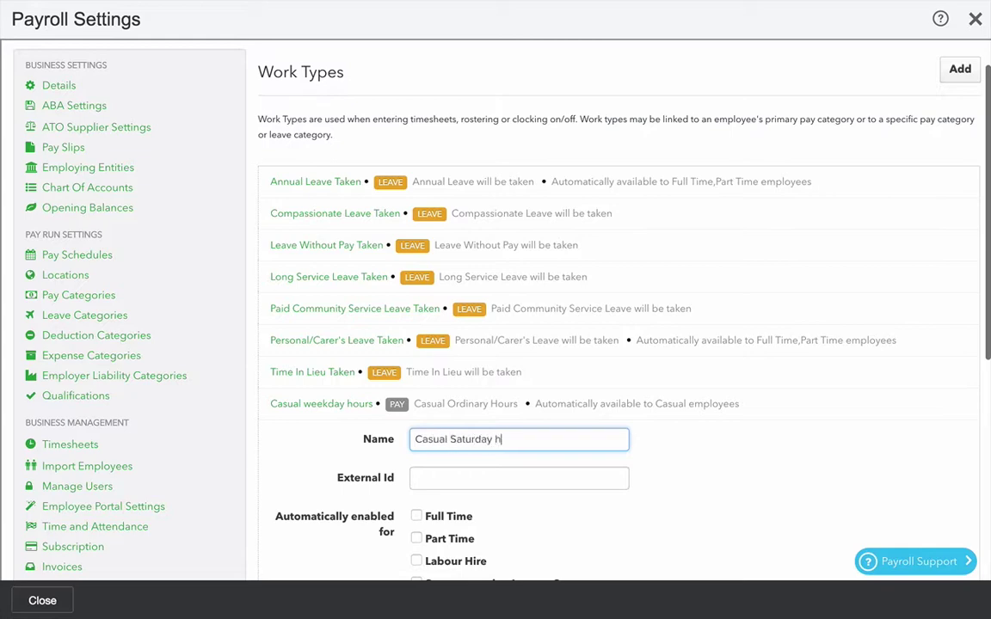
type("Casual Saturday hours")
key("Tab")
scroll(525, 451, "down", 3)
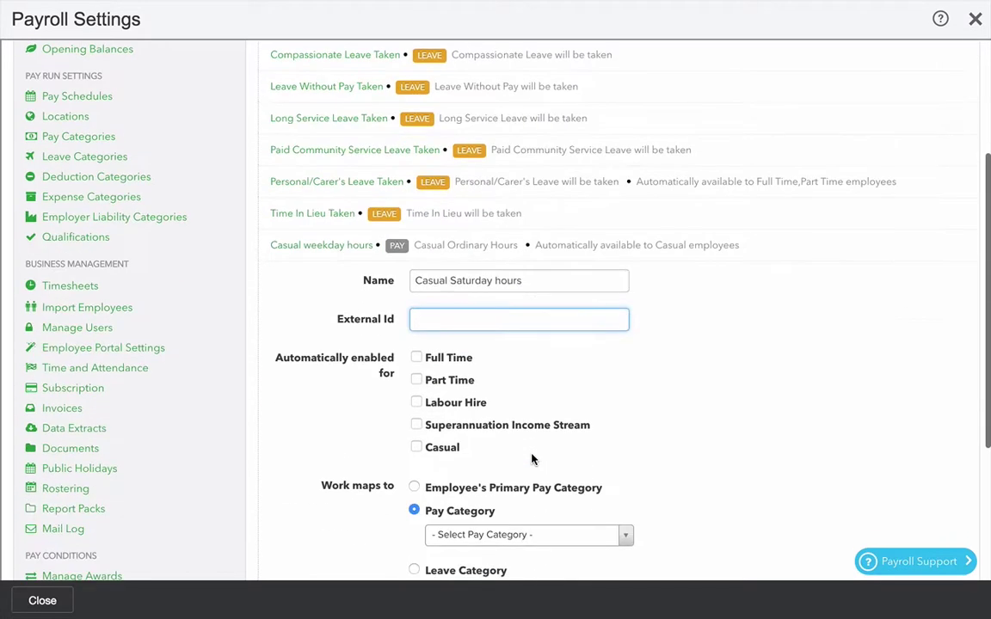
left_click(416, 448)
scroll(504, 477, "down", 1)
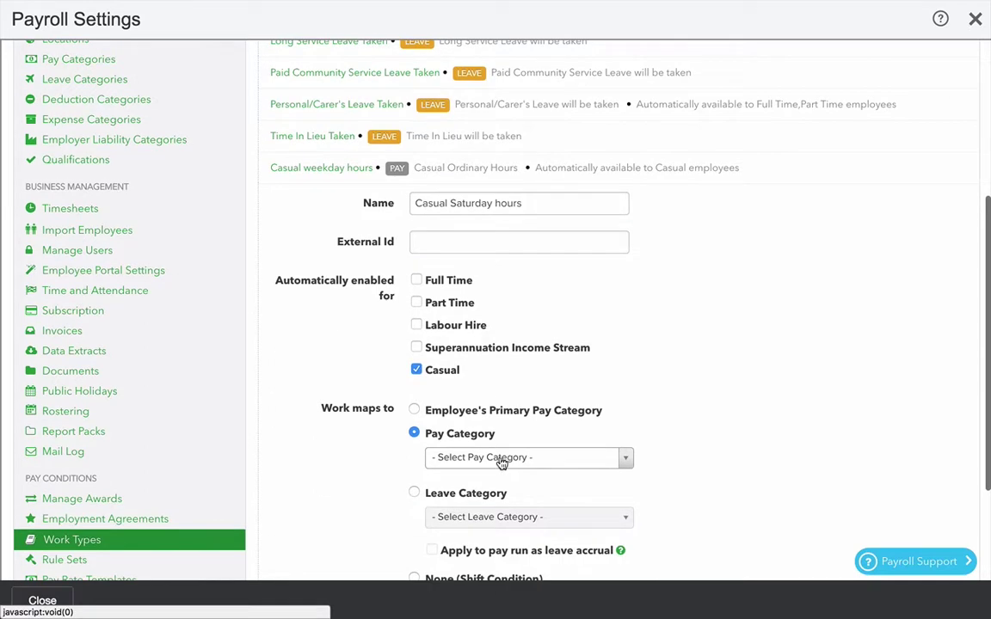
left_click(516, 457)
scroll(528, 434, "down", 3)
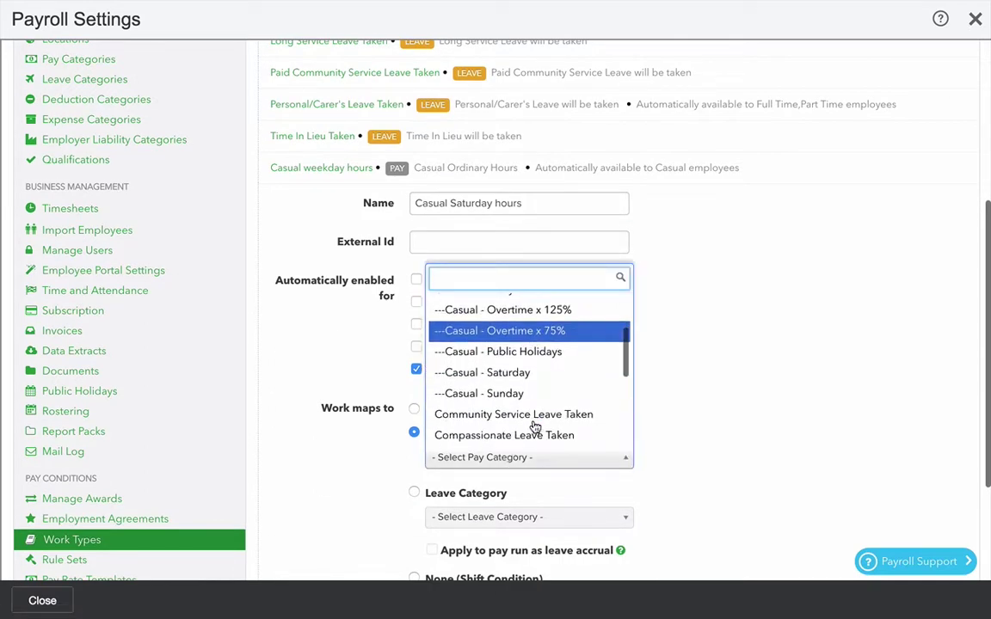
left_click(526, 376)
scroll(750, 467, "down", 3)
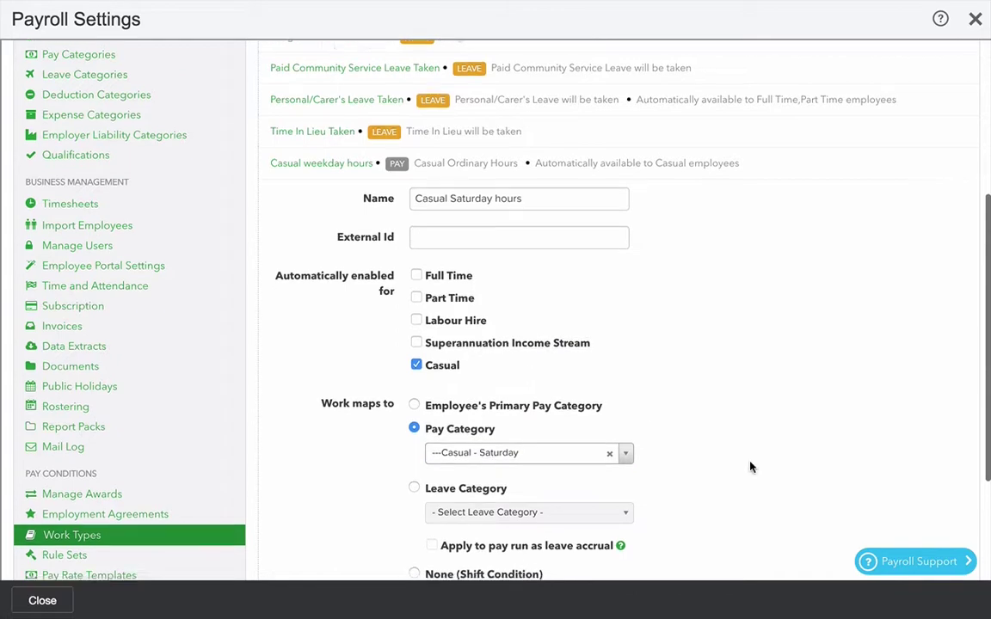
left_click(433, 497)
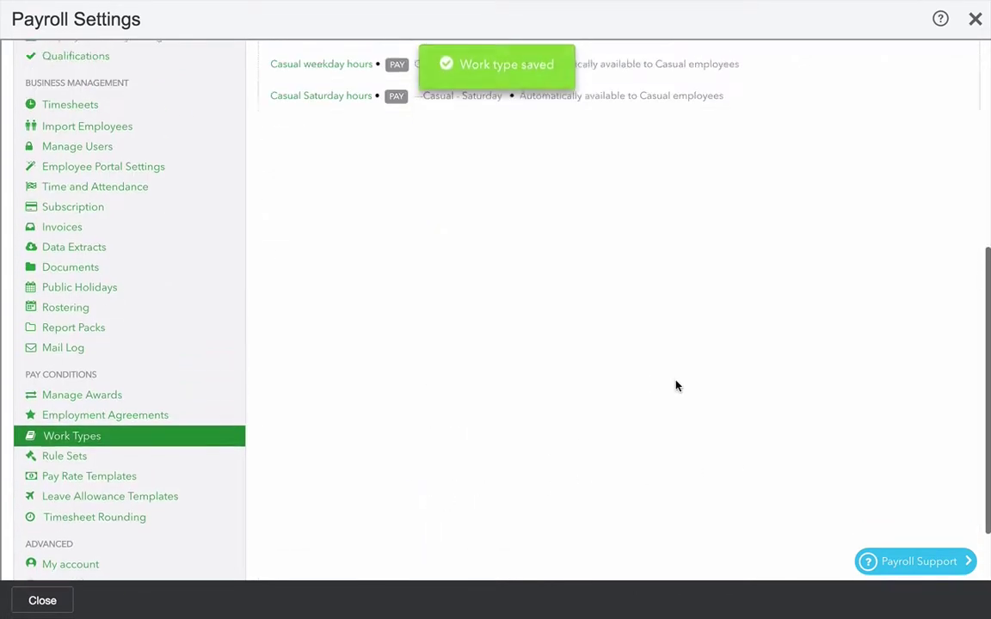